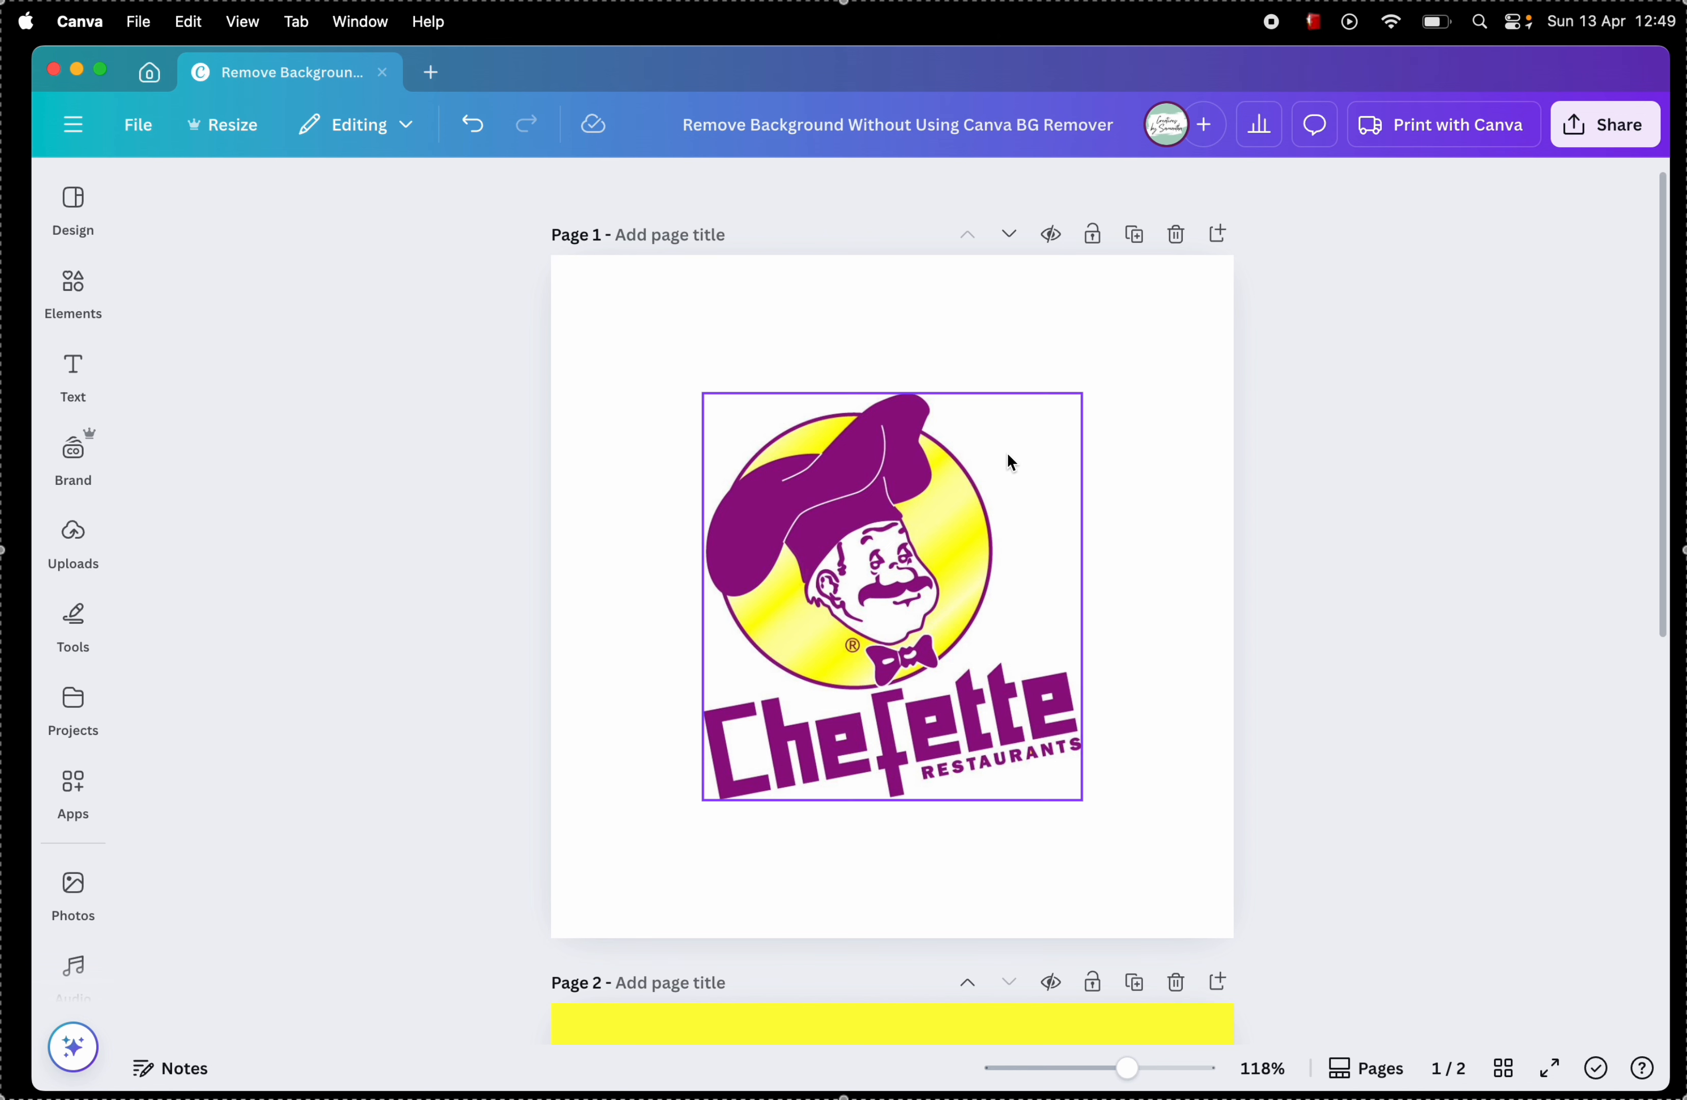
Step: Move the Chefette logo from page 1 onto the yellow page 2 and centre it horizontally
scroll(1007, 454, "down", 5)
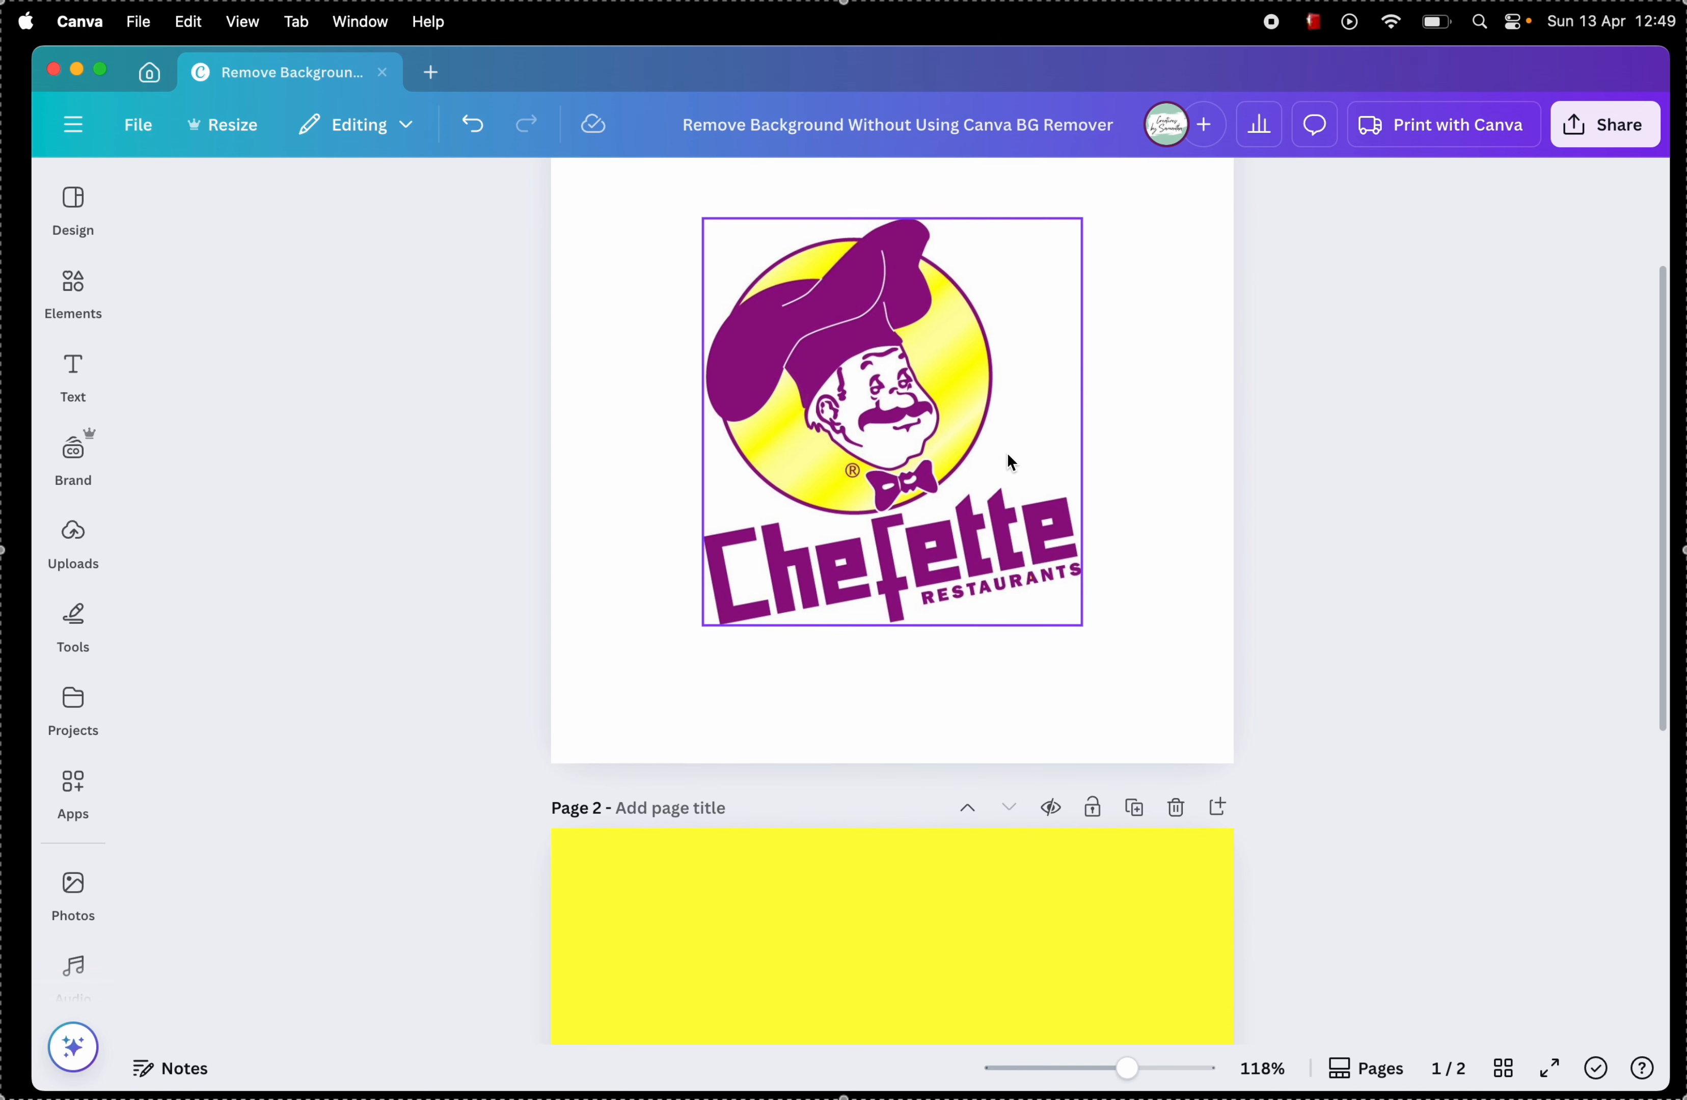
scroll(1013, 460, "down", 1)
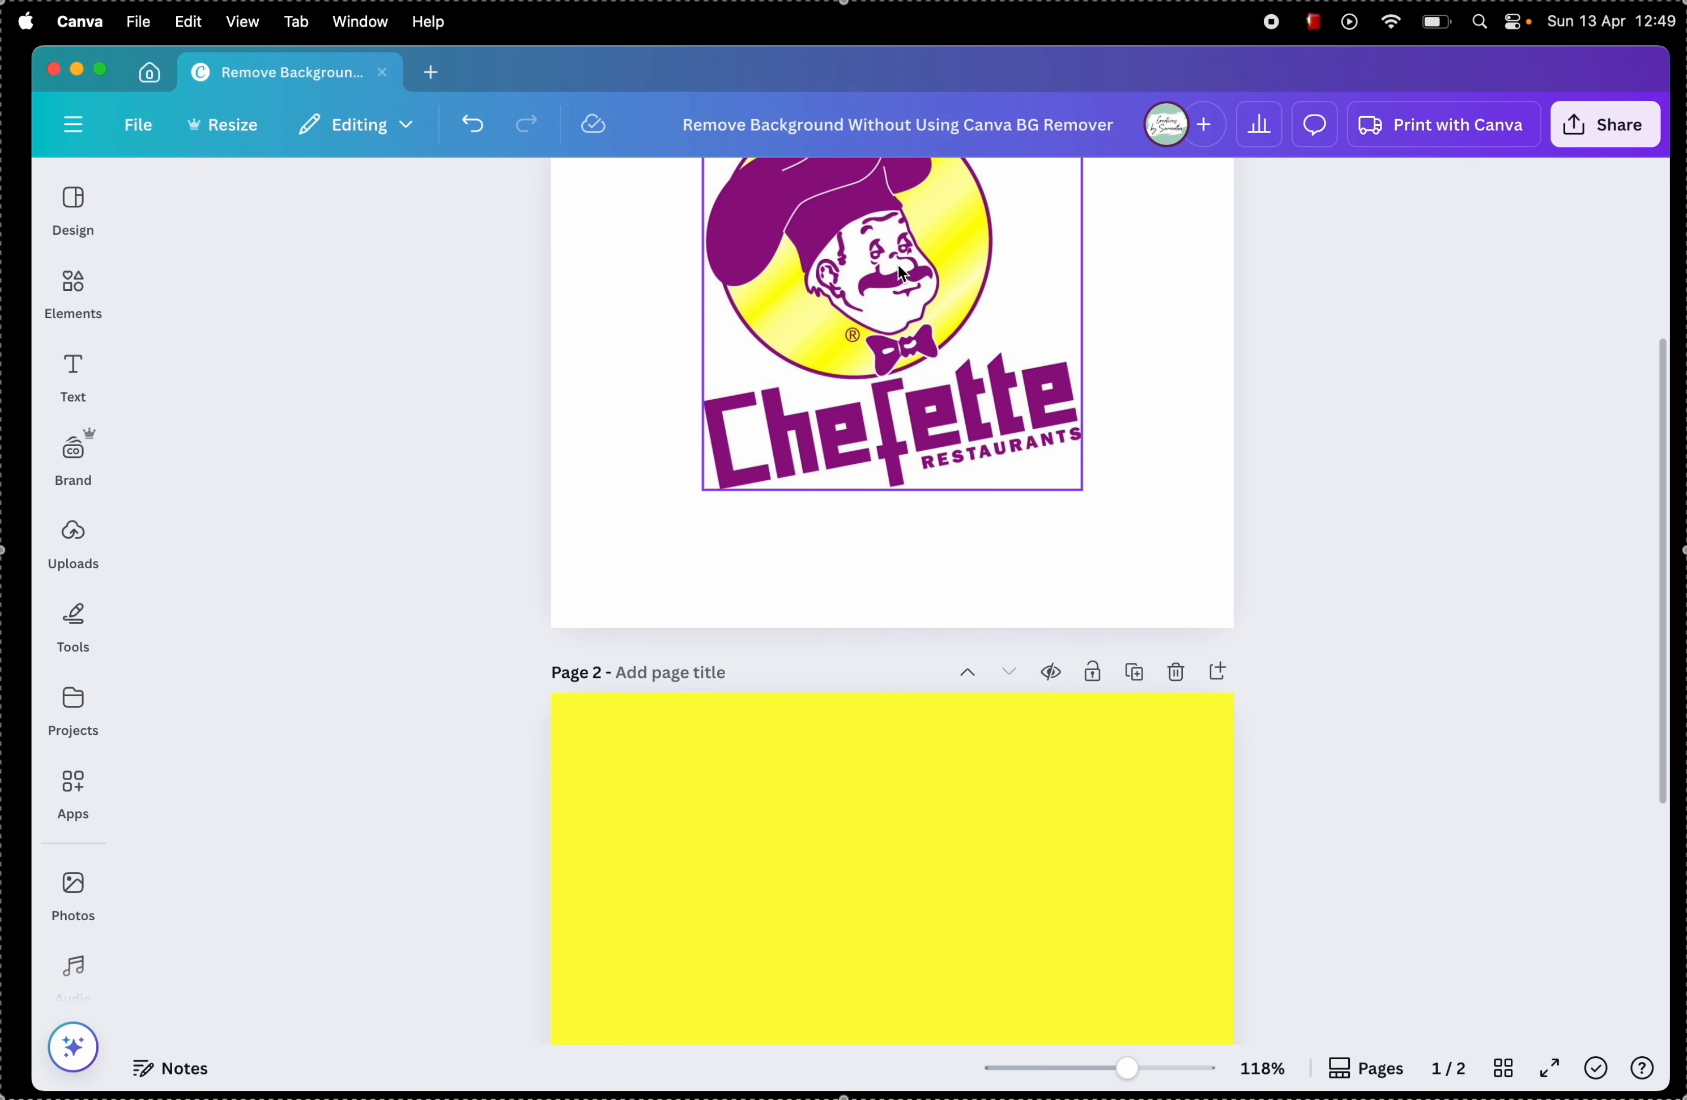
left_click_drag(903, 273, 926, 952)
scroll(926, 952, "down", 4)
mouse_move(947, 741)
left_mouse_down()
mouse_move(872, 794)
mouse_move(923, 765)
left_mouse_up()
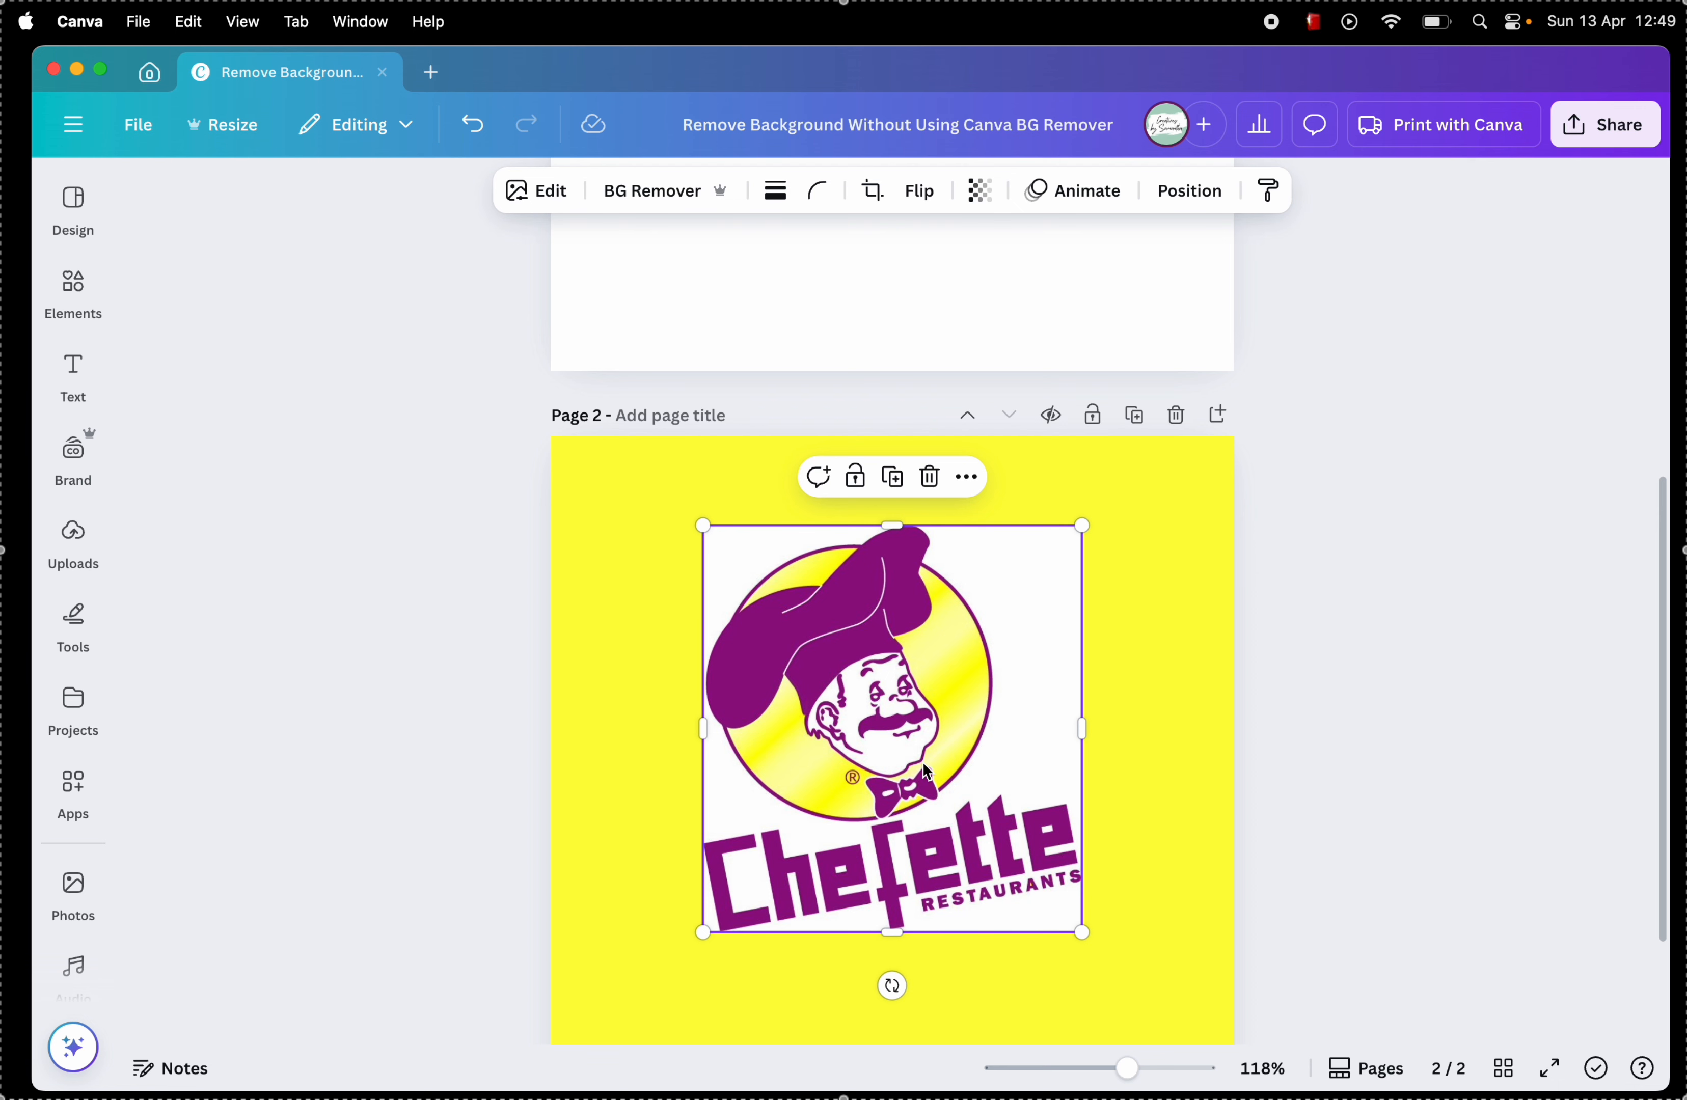
scroll(610, 557, "down", 2)
scroll(610, 558, "up", 7)
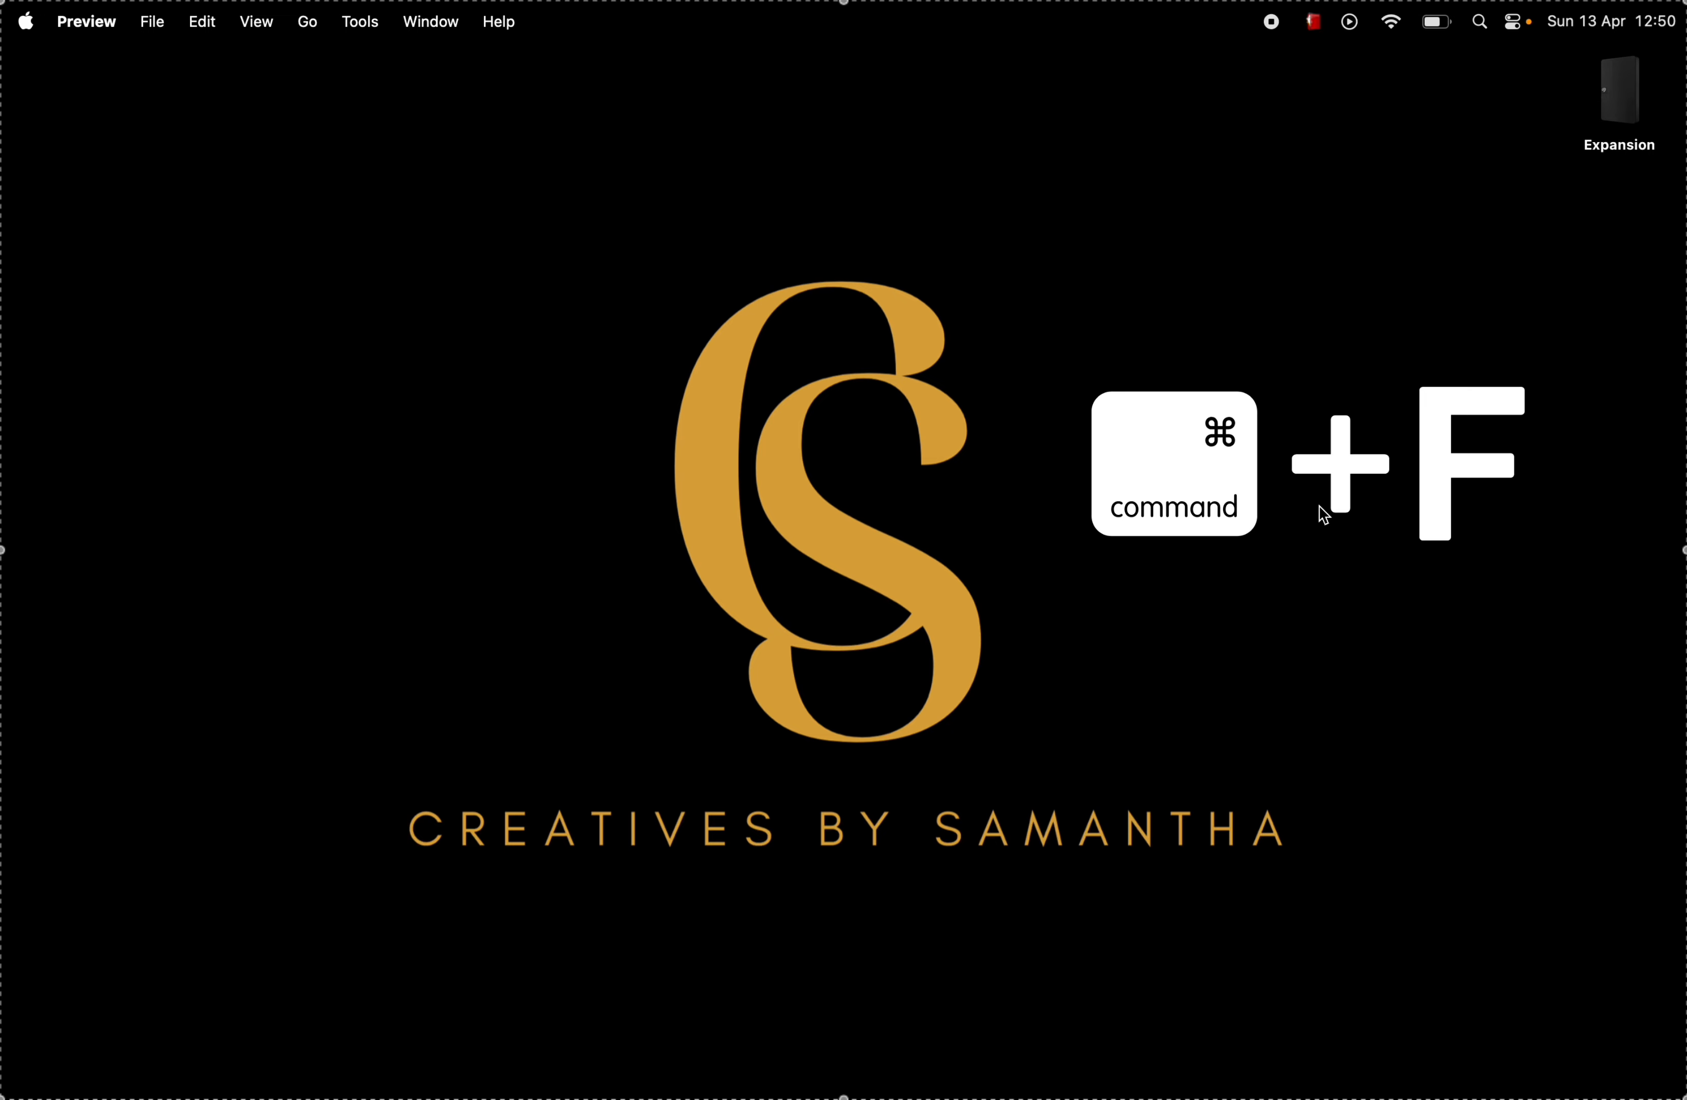
Step: Switch to Finder and open a file search to locate the Chefette logo image
left_click(238, 120)
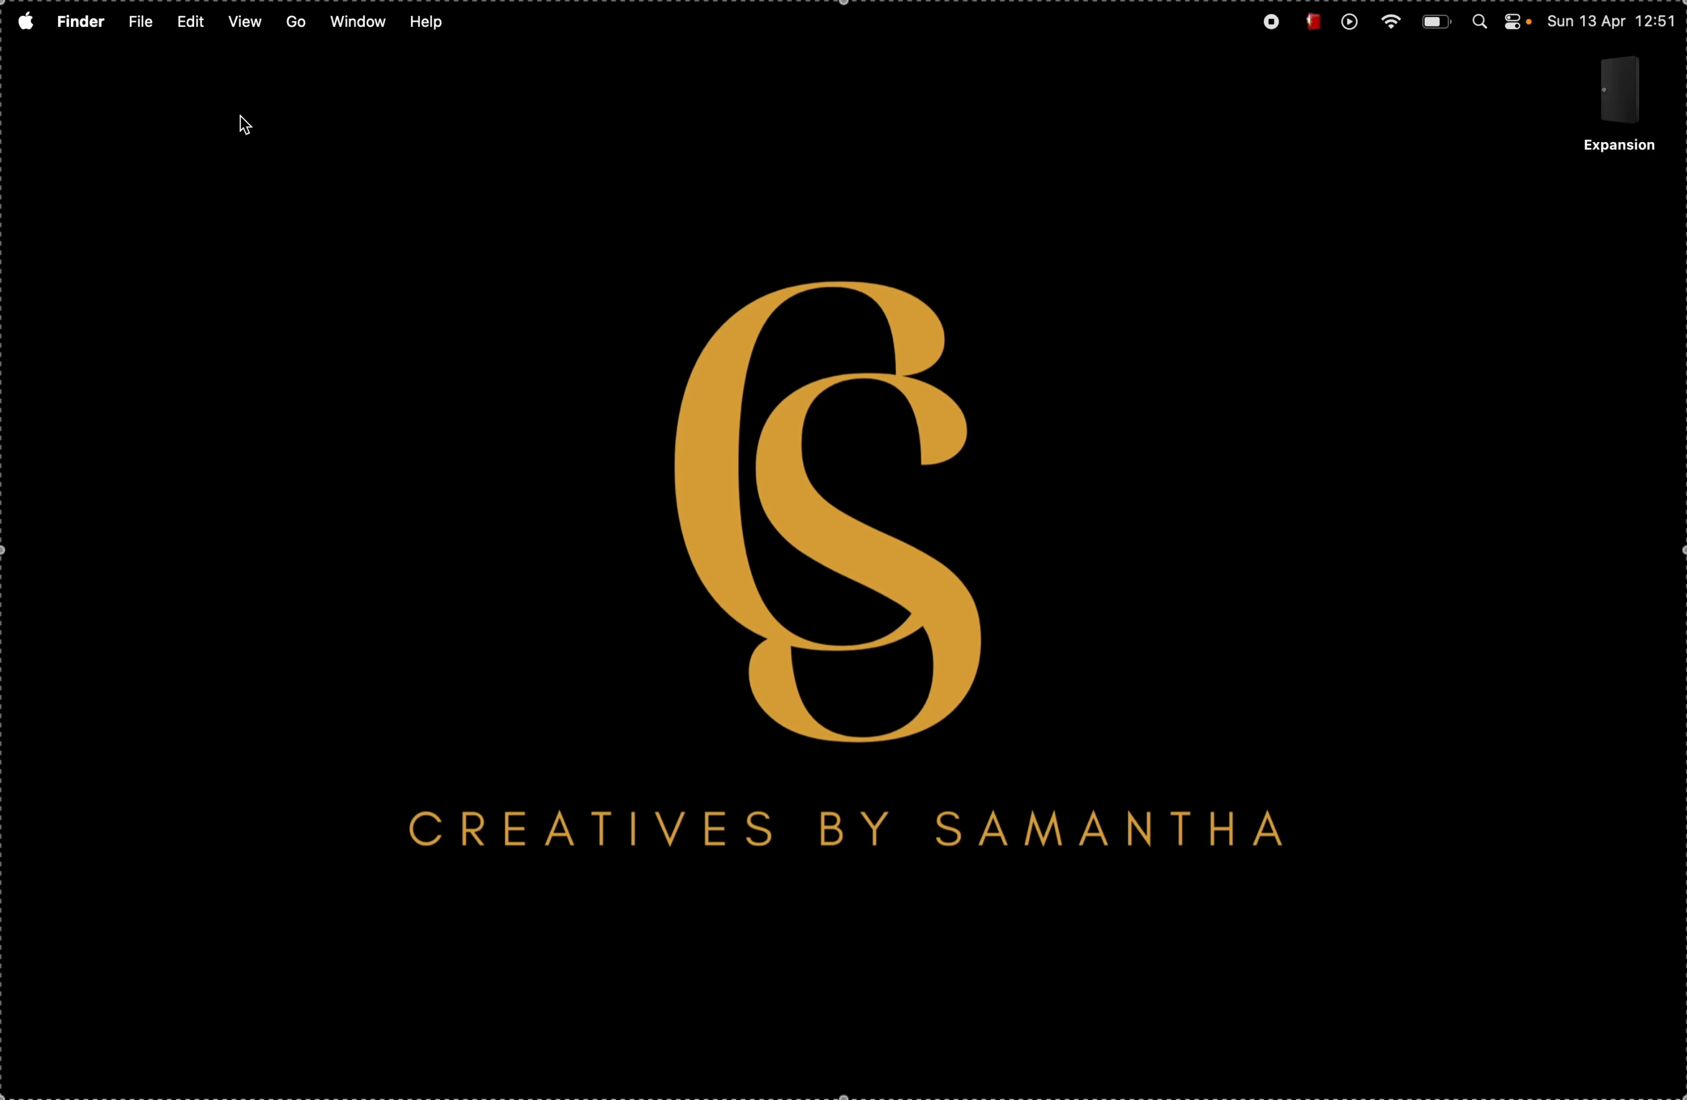
left_click(146, 25)
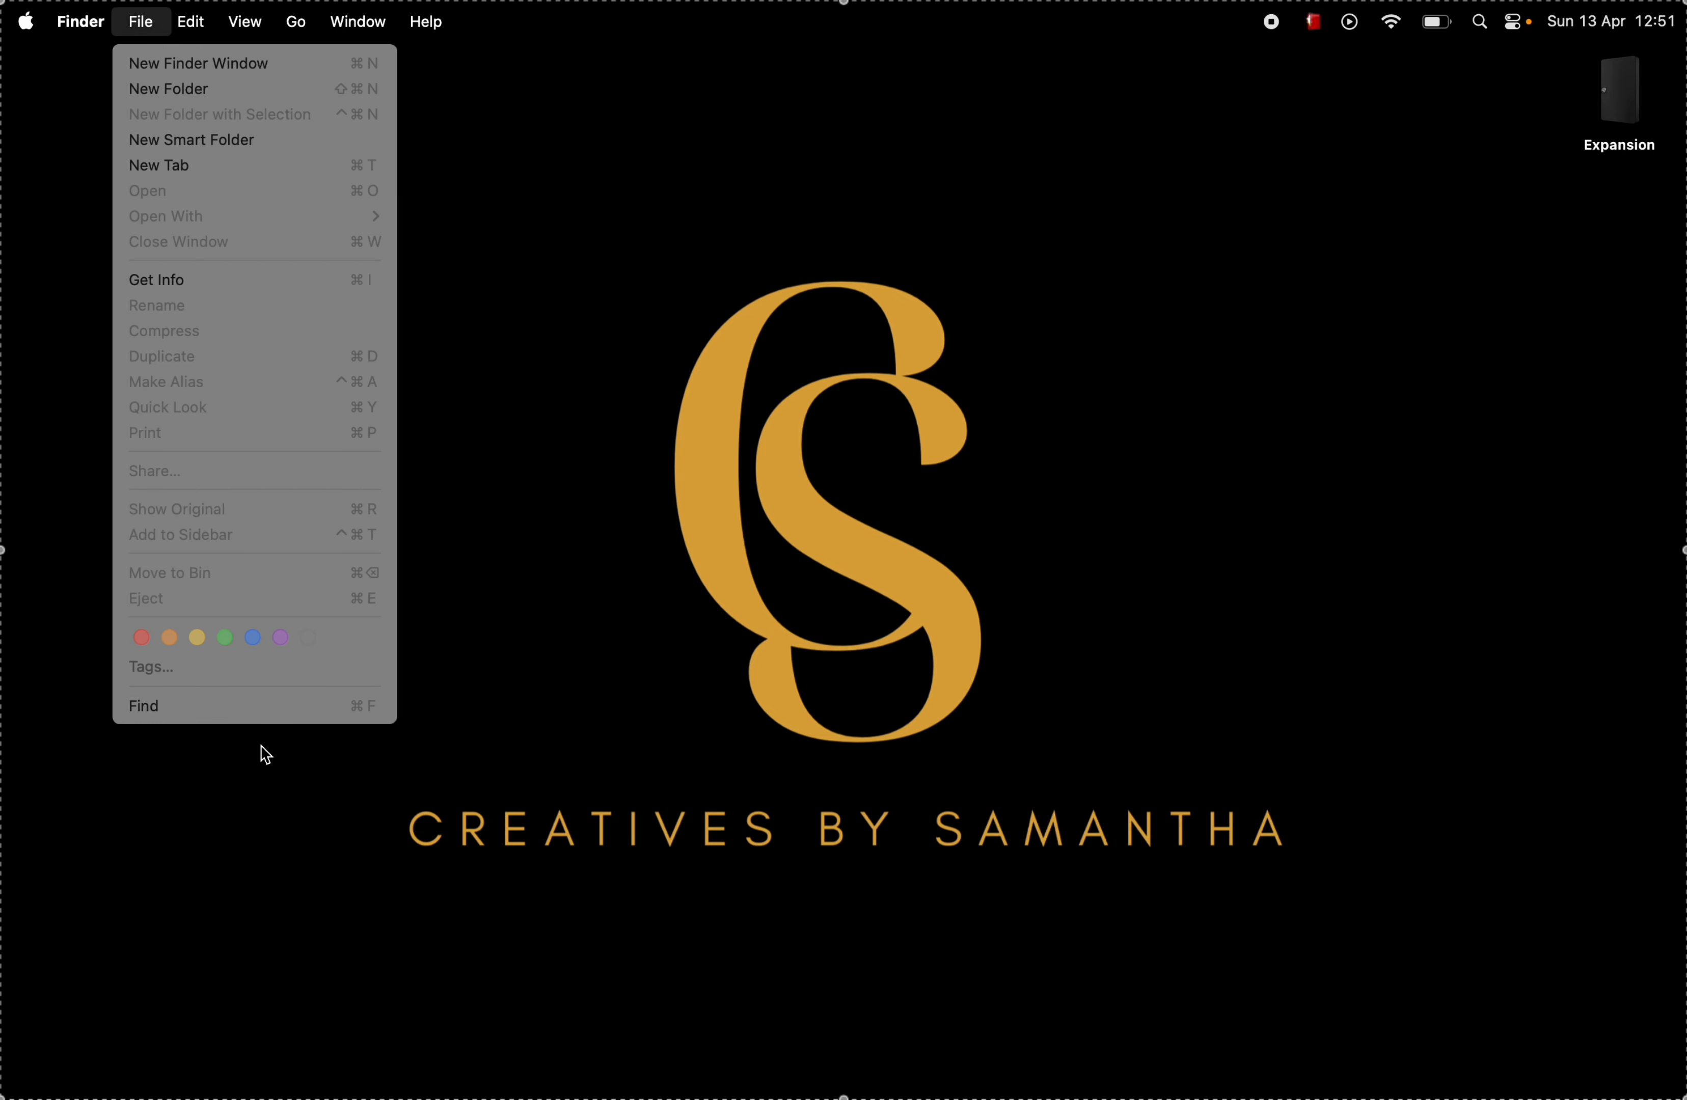
left_click(275, 711)
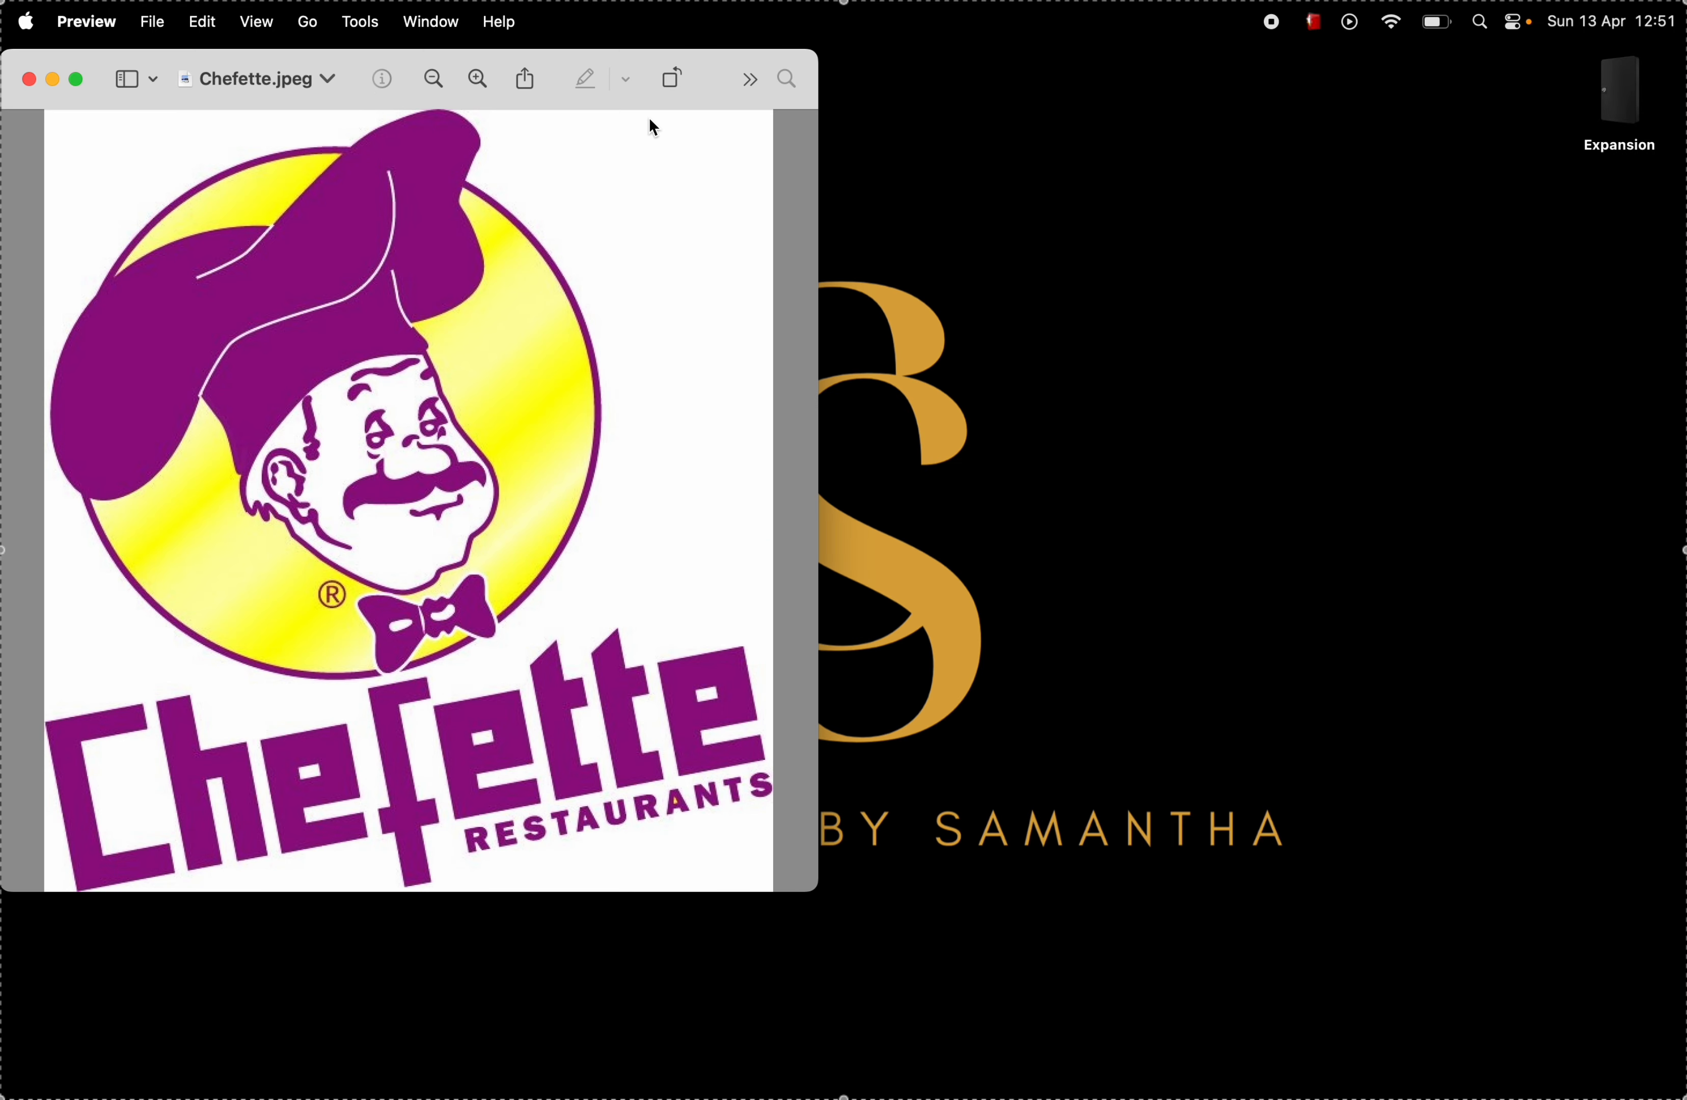
Step: Move the Chefette.jpeg window in Preview to the middle of the desktop and show the Markup tools
left_click_drag(721, 60, 1159, 134)
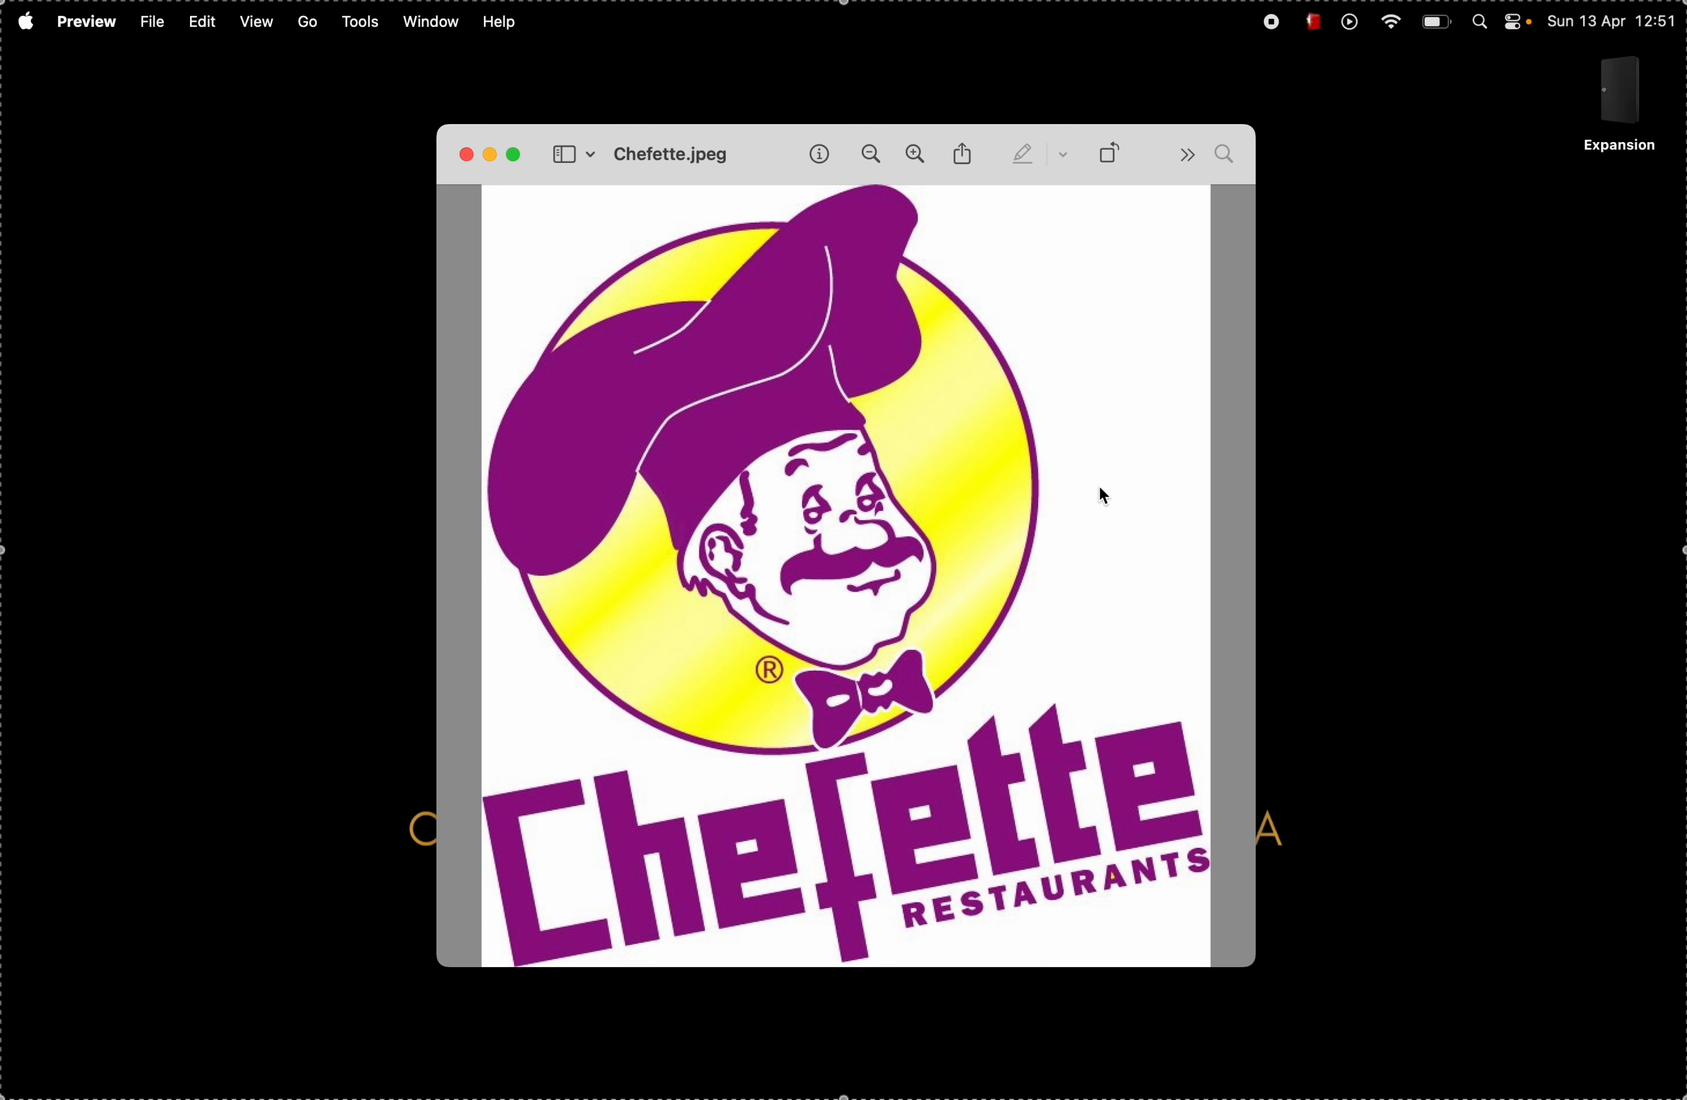
left_click(263, 30)
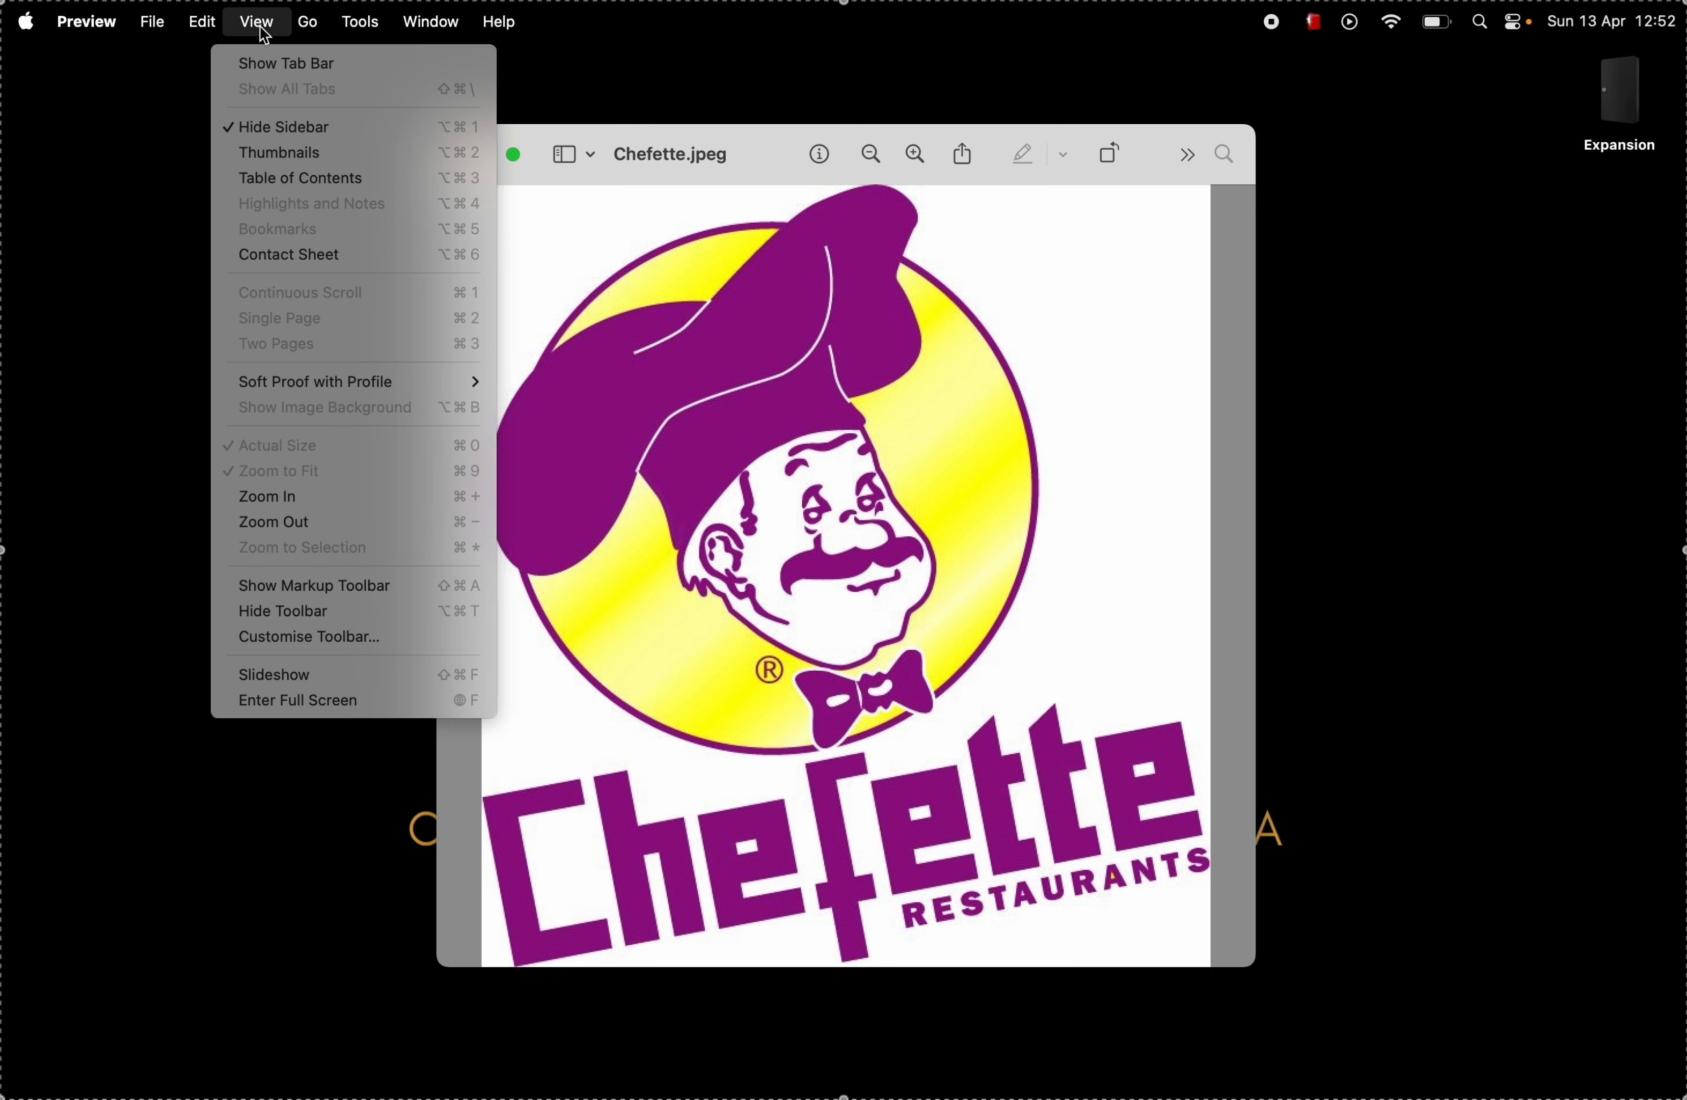
left_click(294, 601)
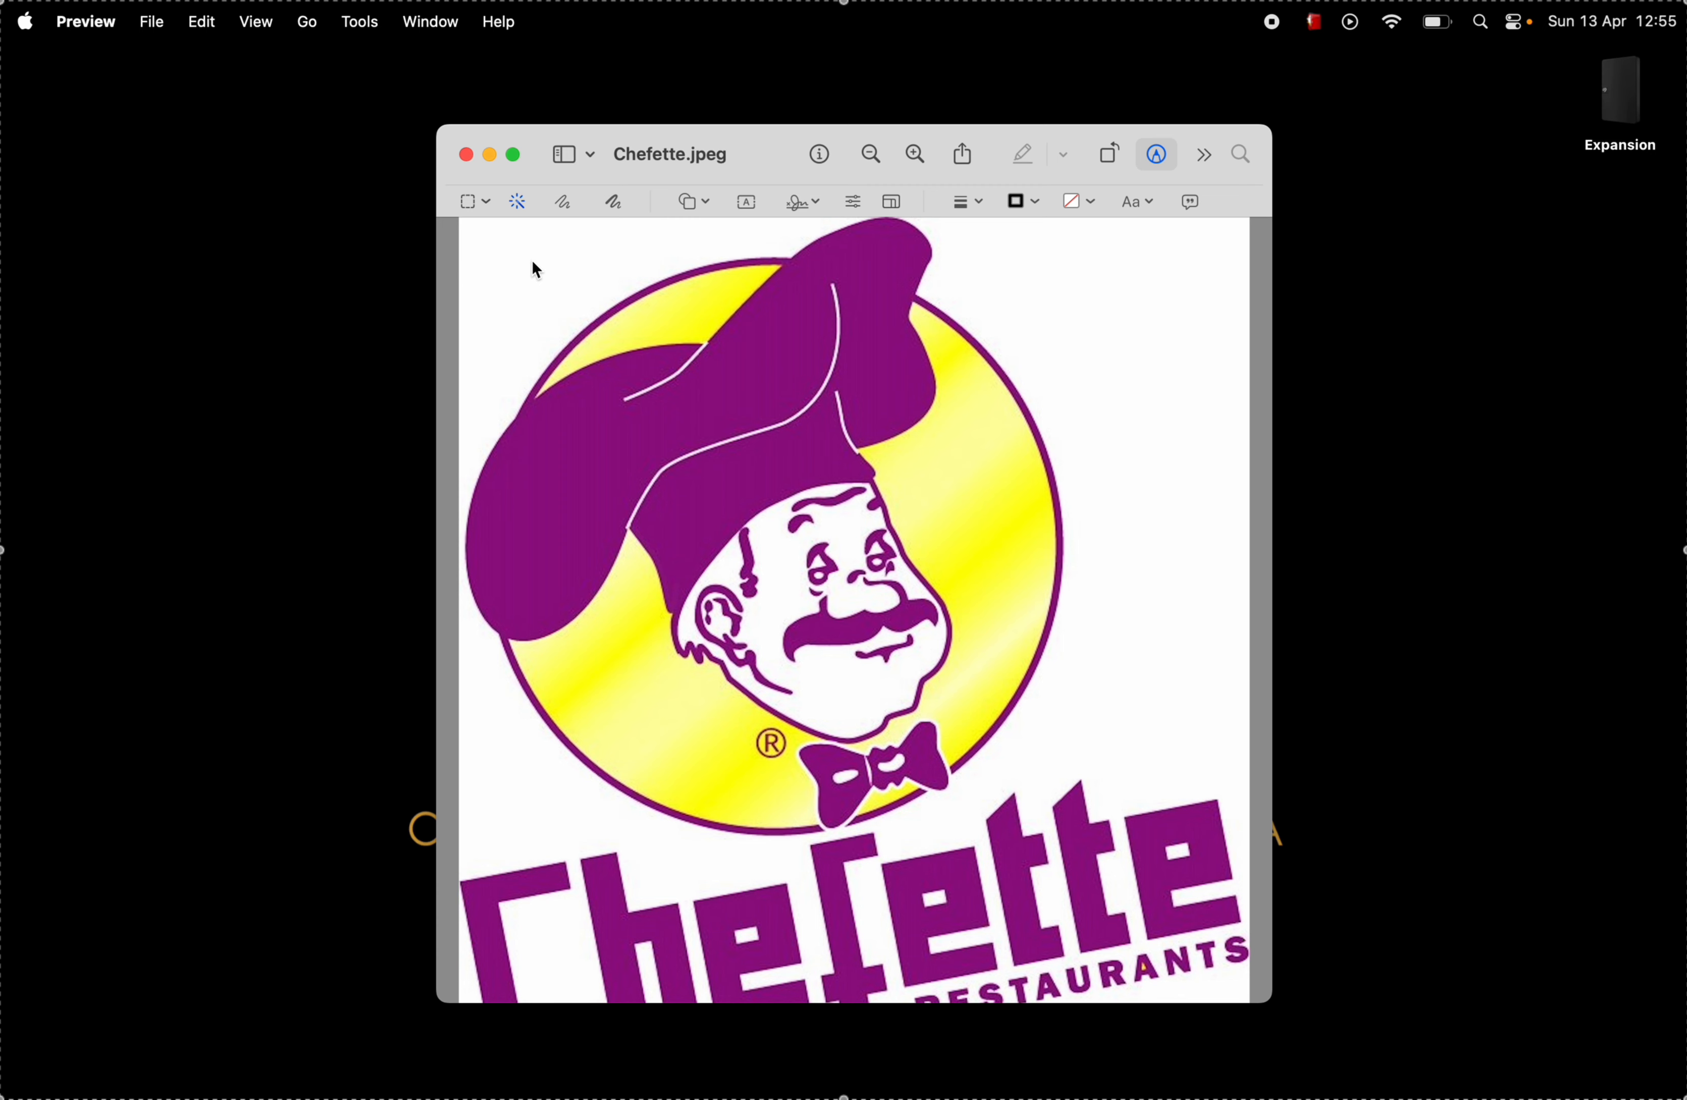
Step: Use Instant Alpha to select and delete the white background with the connected yellow circle area, converting the document to PNG
left_click_drag(532, 263, 576, 266)
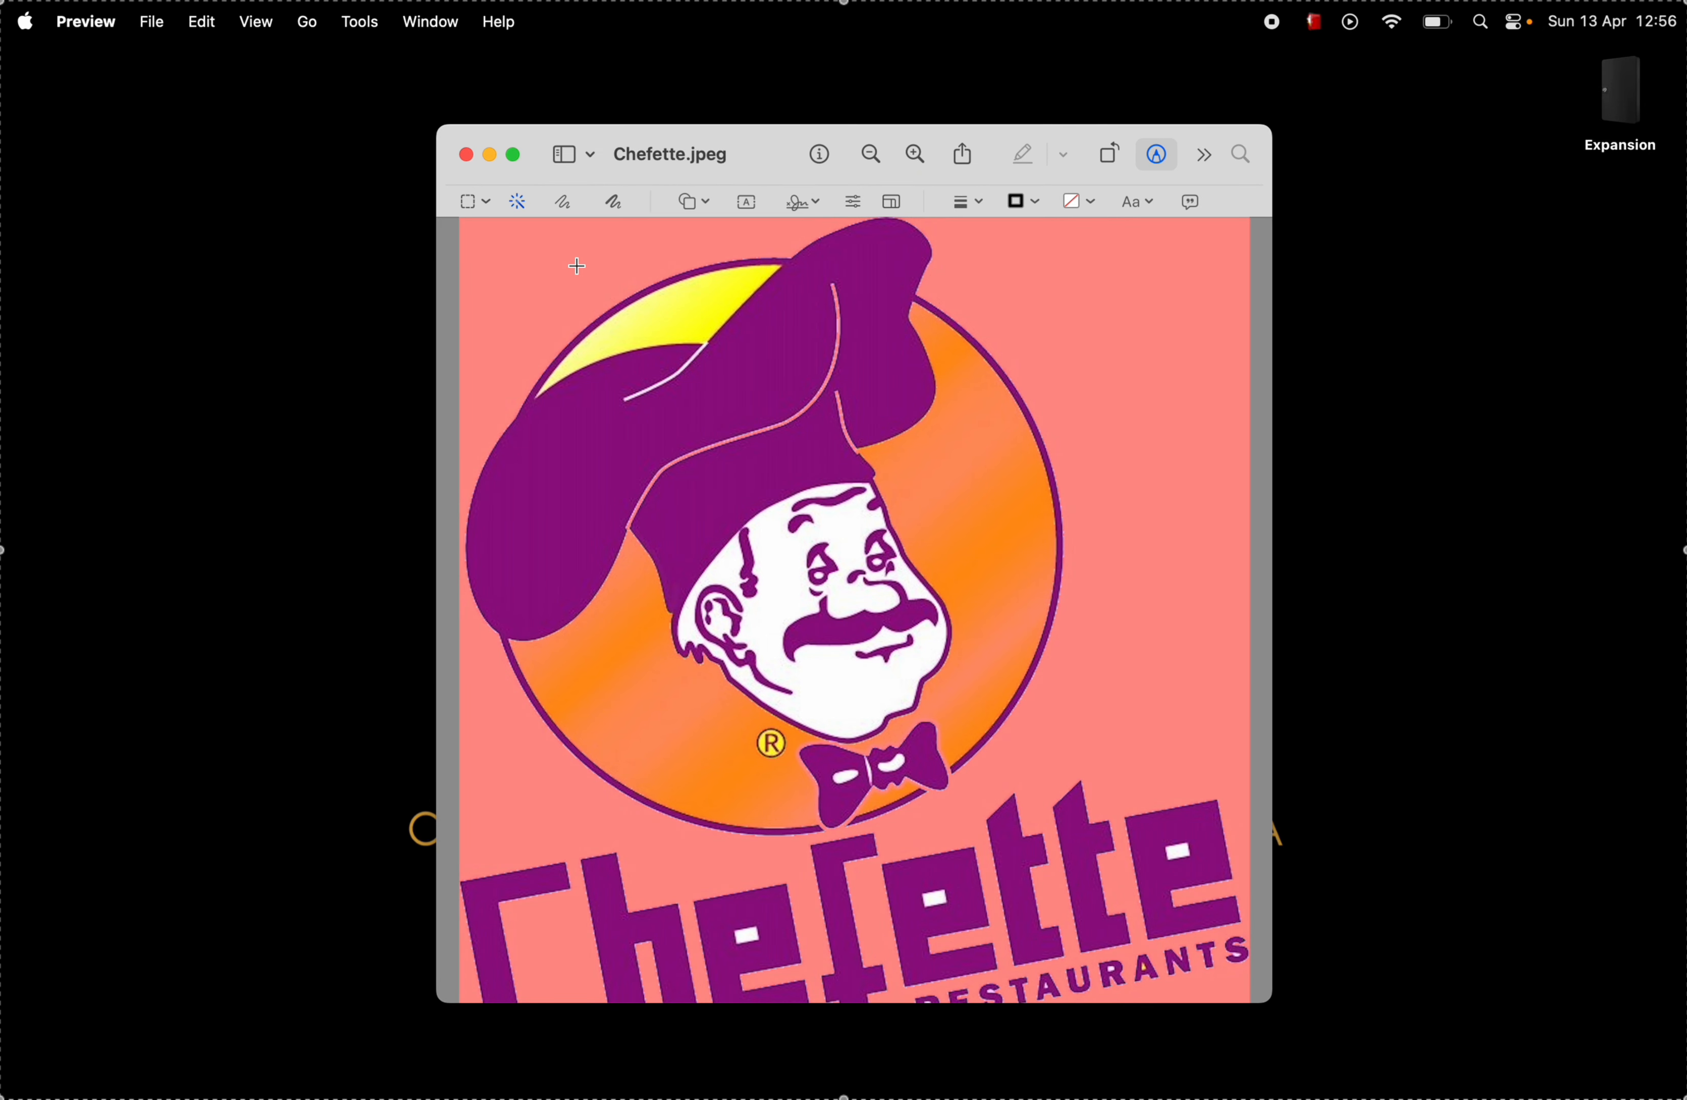
left_click_drag(577, 266, 577, 265)
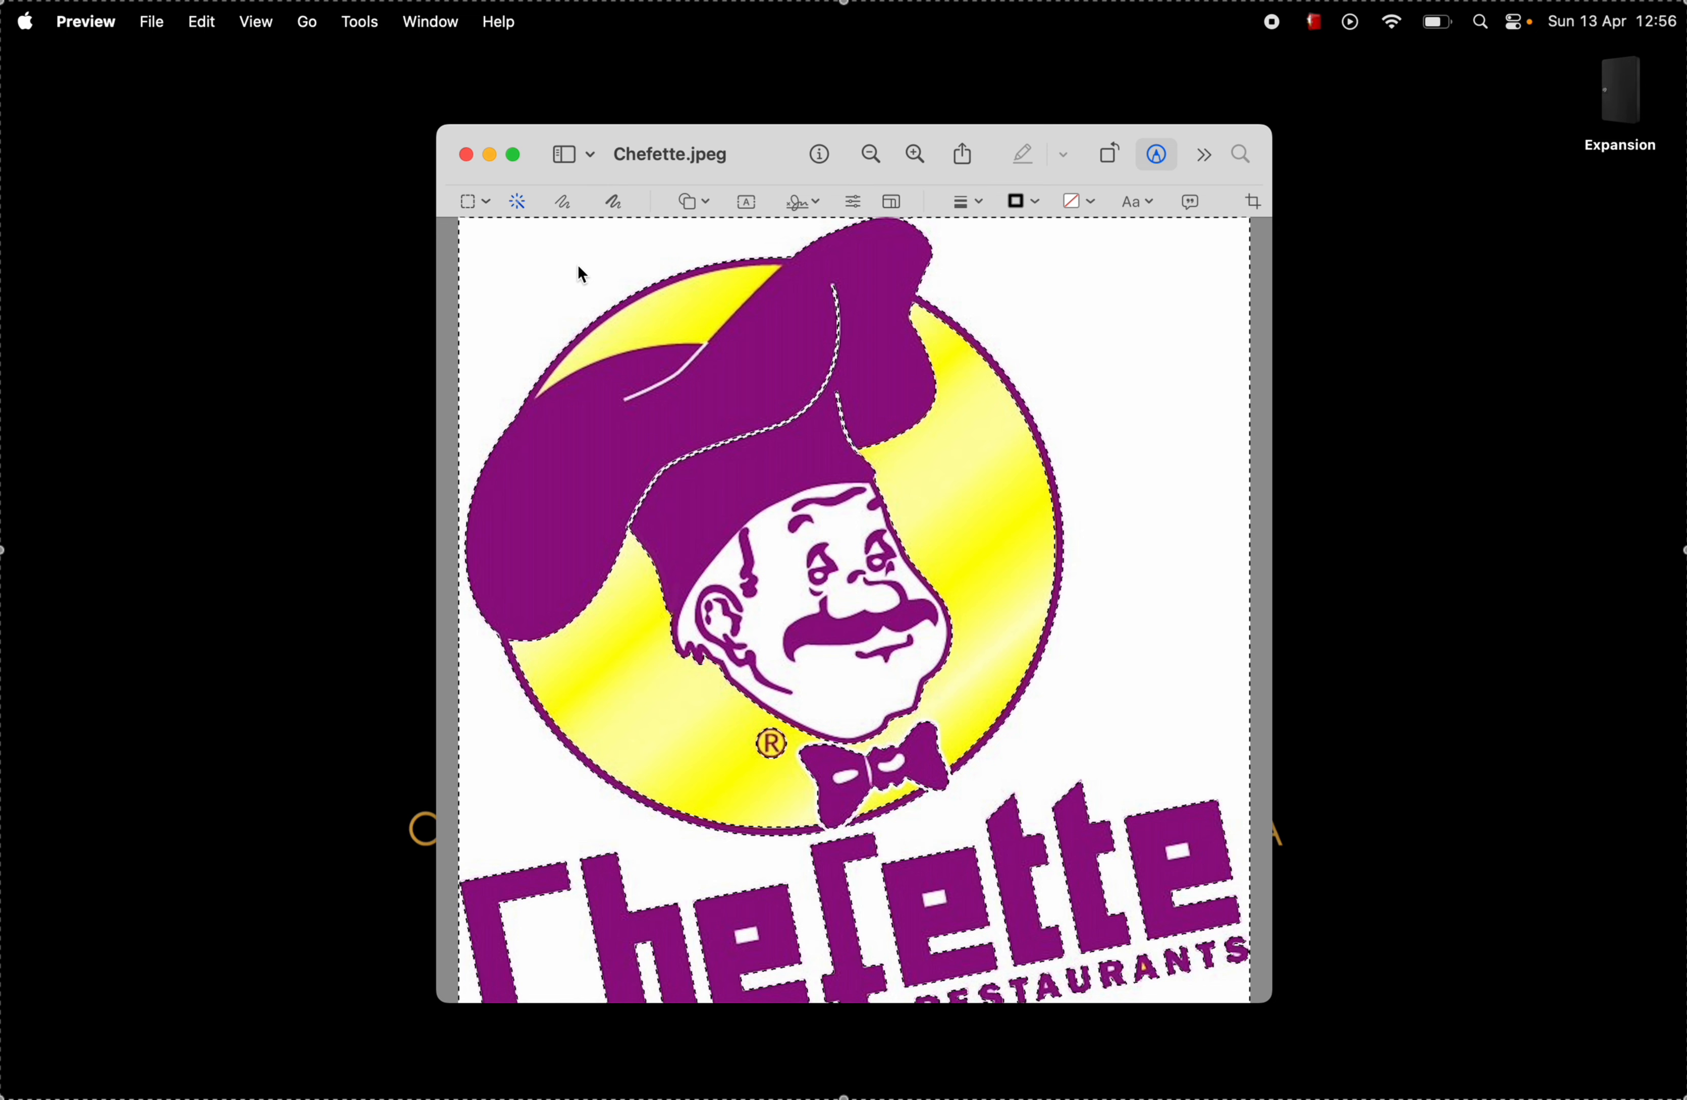
key("BackSpace")
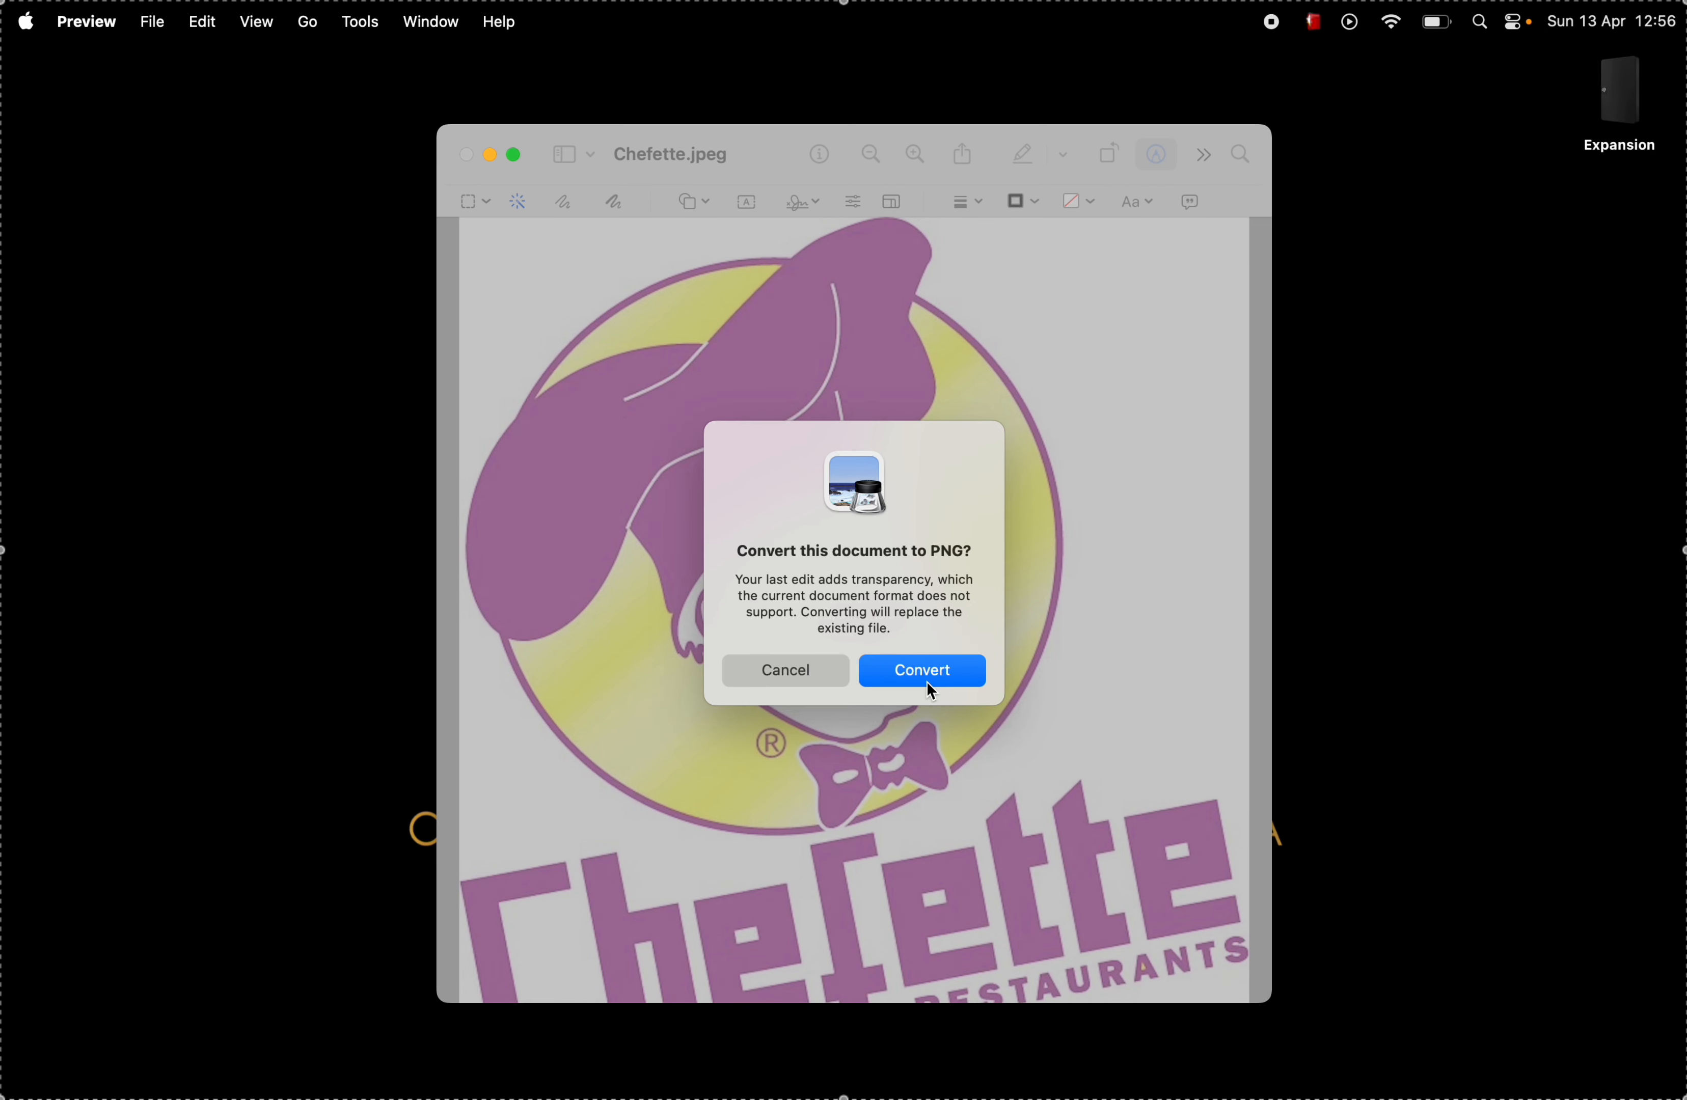
left_click(927, 682)
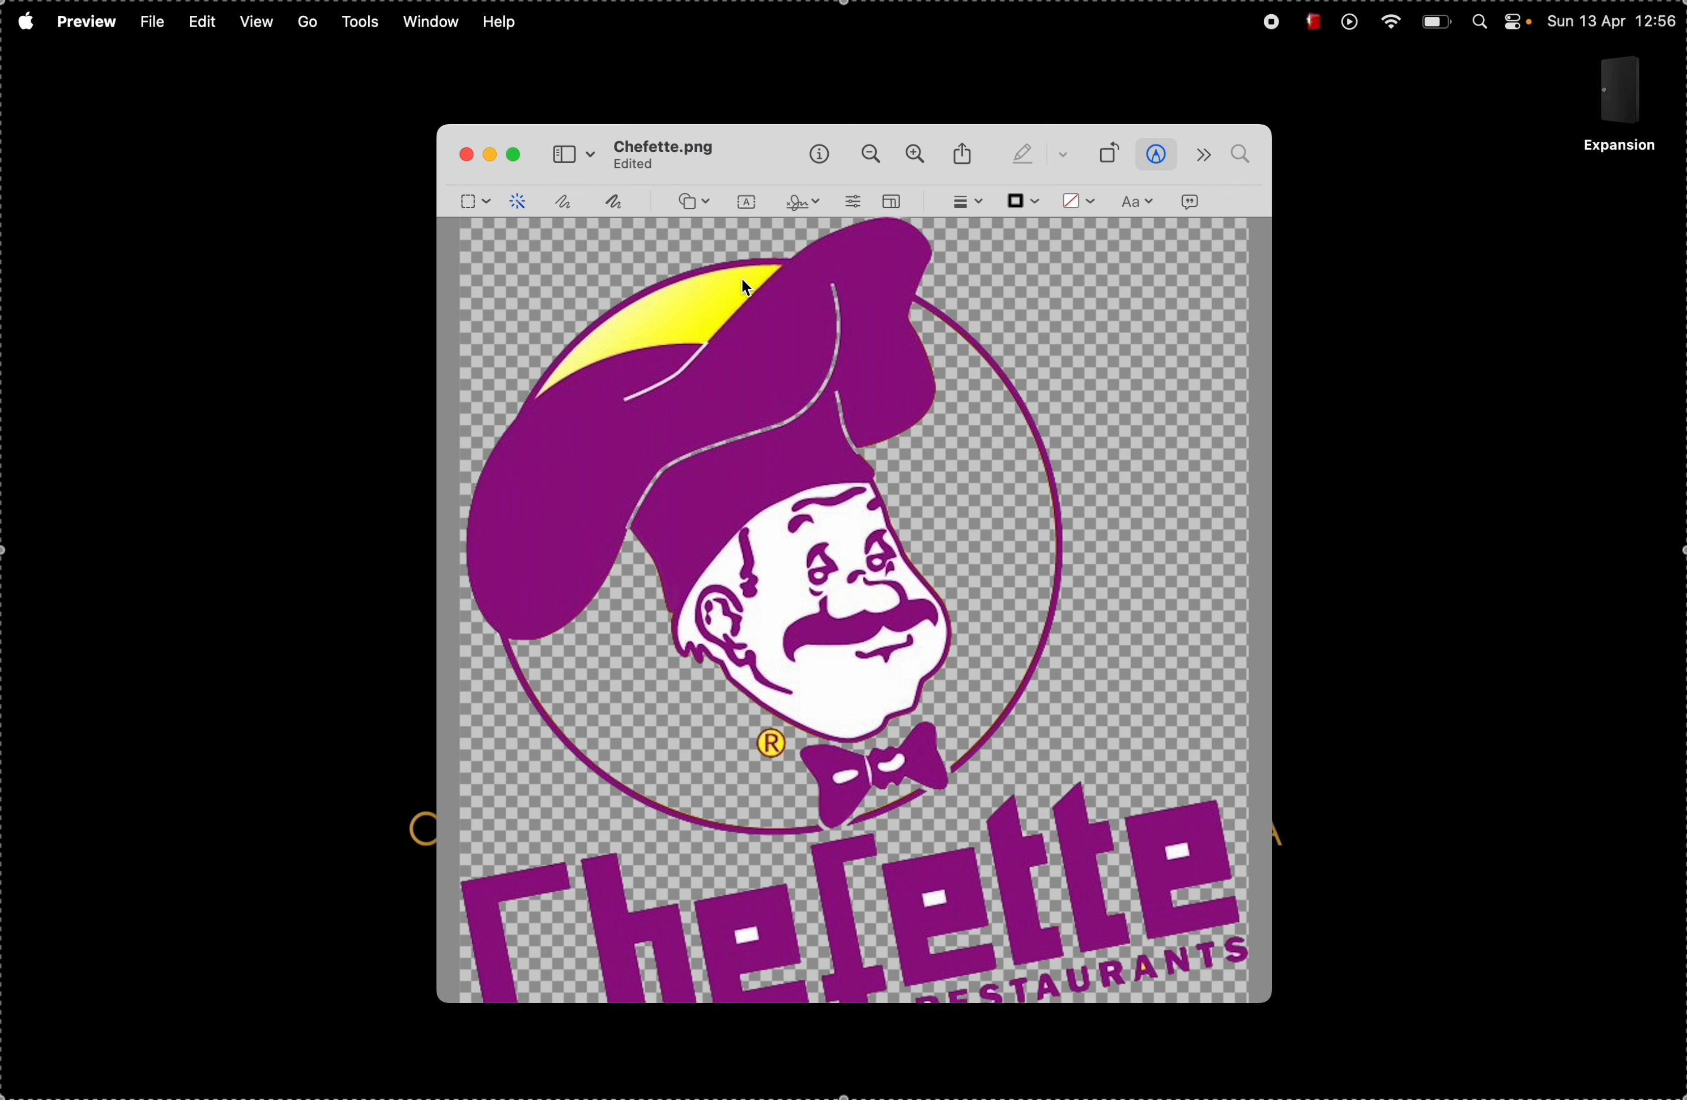
Step: Use Instant Alpha to delete the leftover yellow area between the chef's hat and the circle outline, including the adjoining white hat line
scroll(742, 461, "up", 5)
scroll(740, 459, "up", 3)
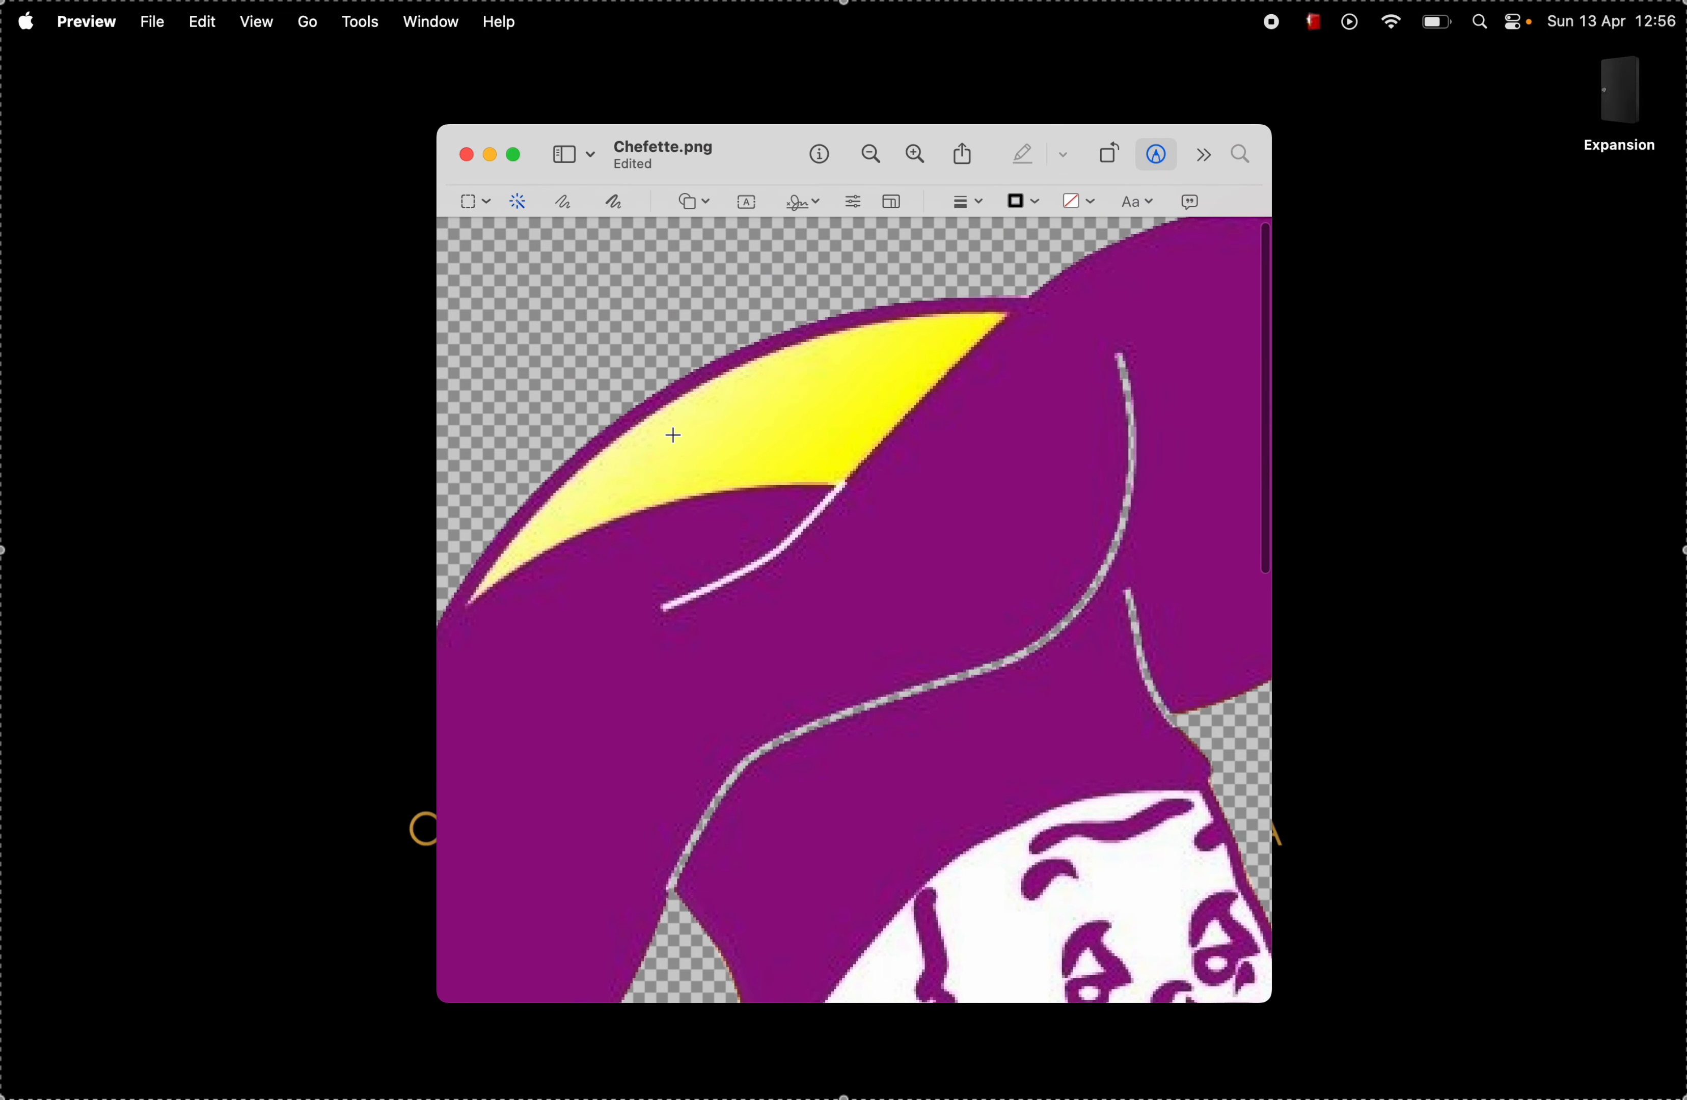
left_click_drag(675, 434, 822, 390)
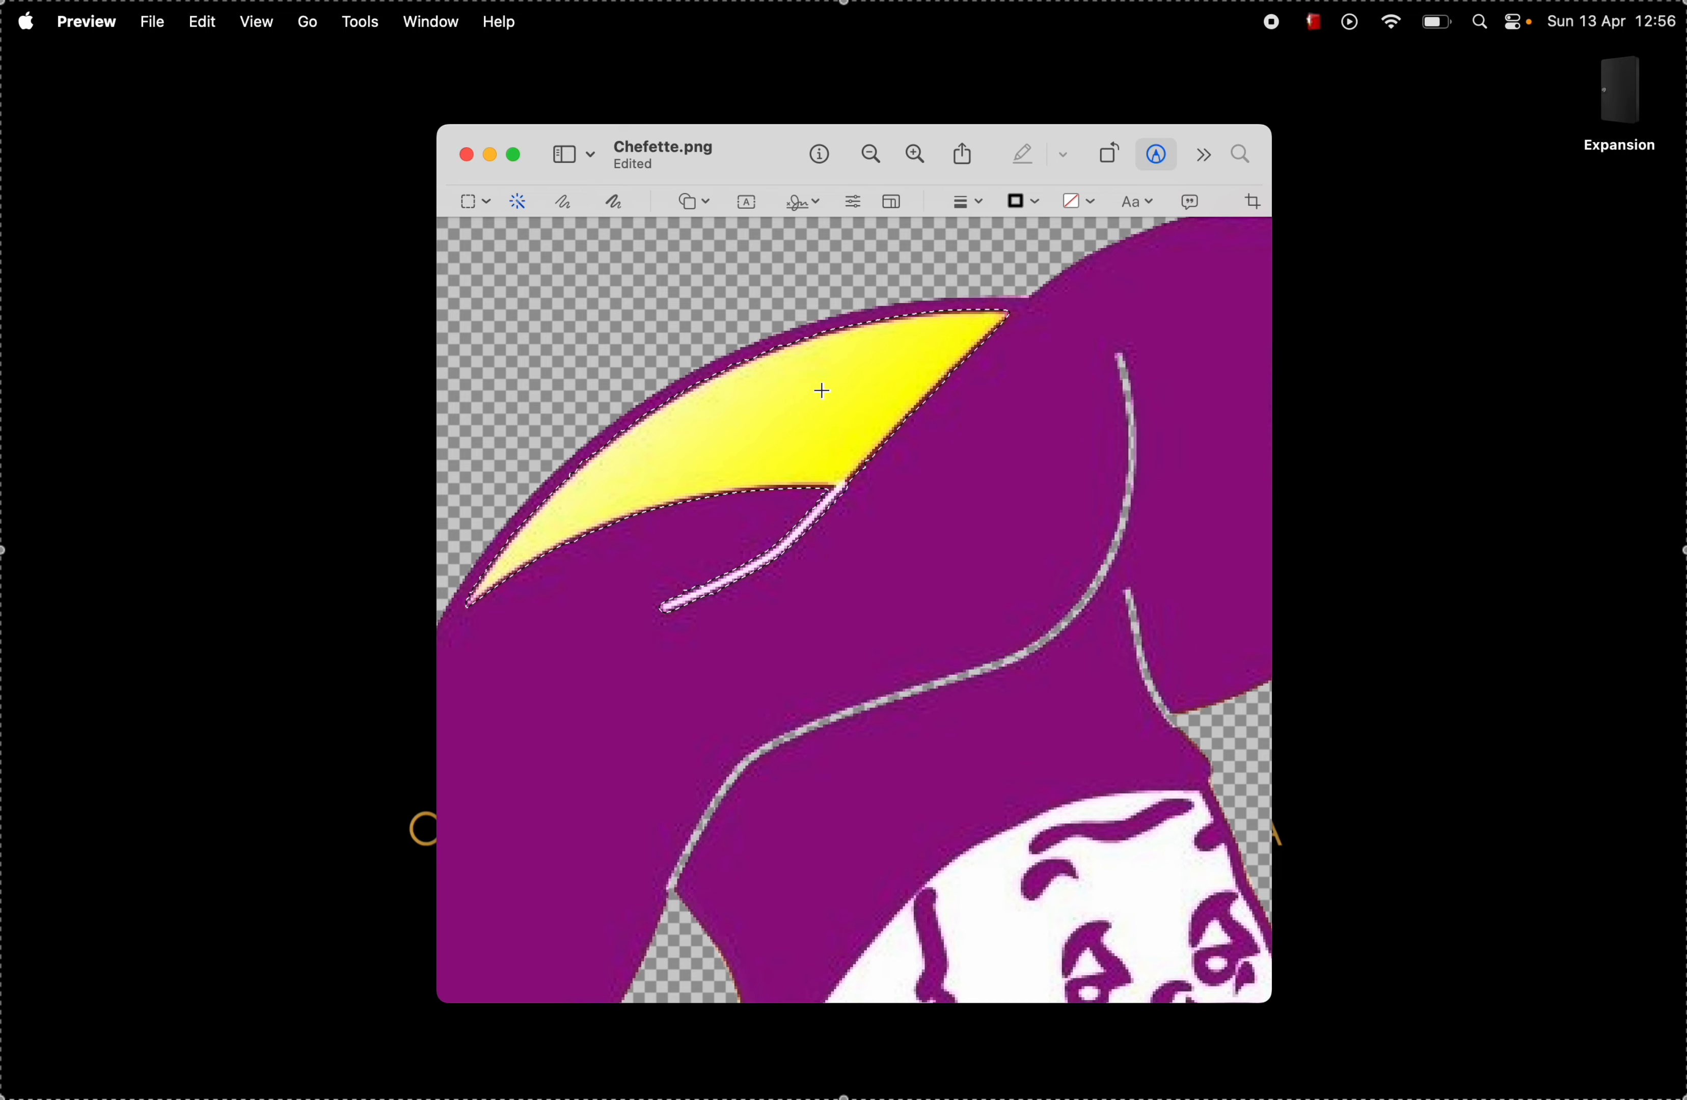
key("Delete")
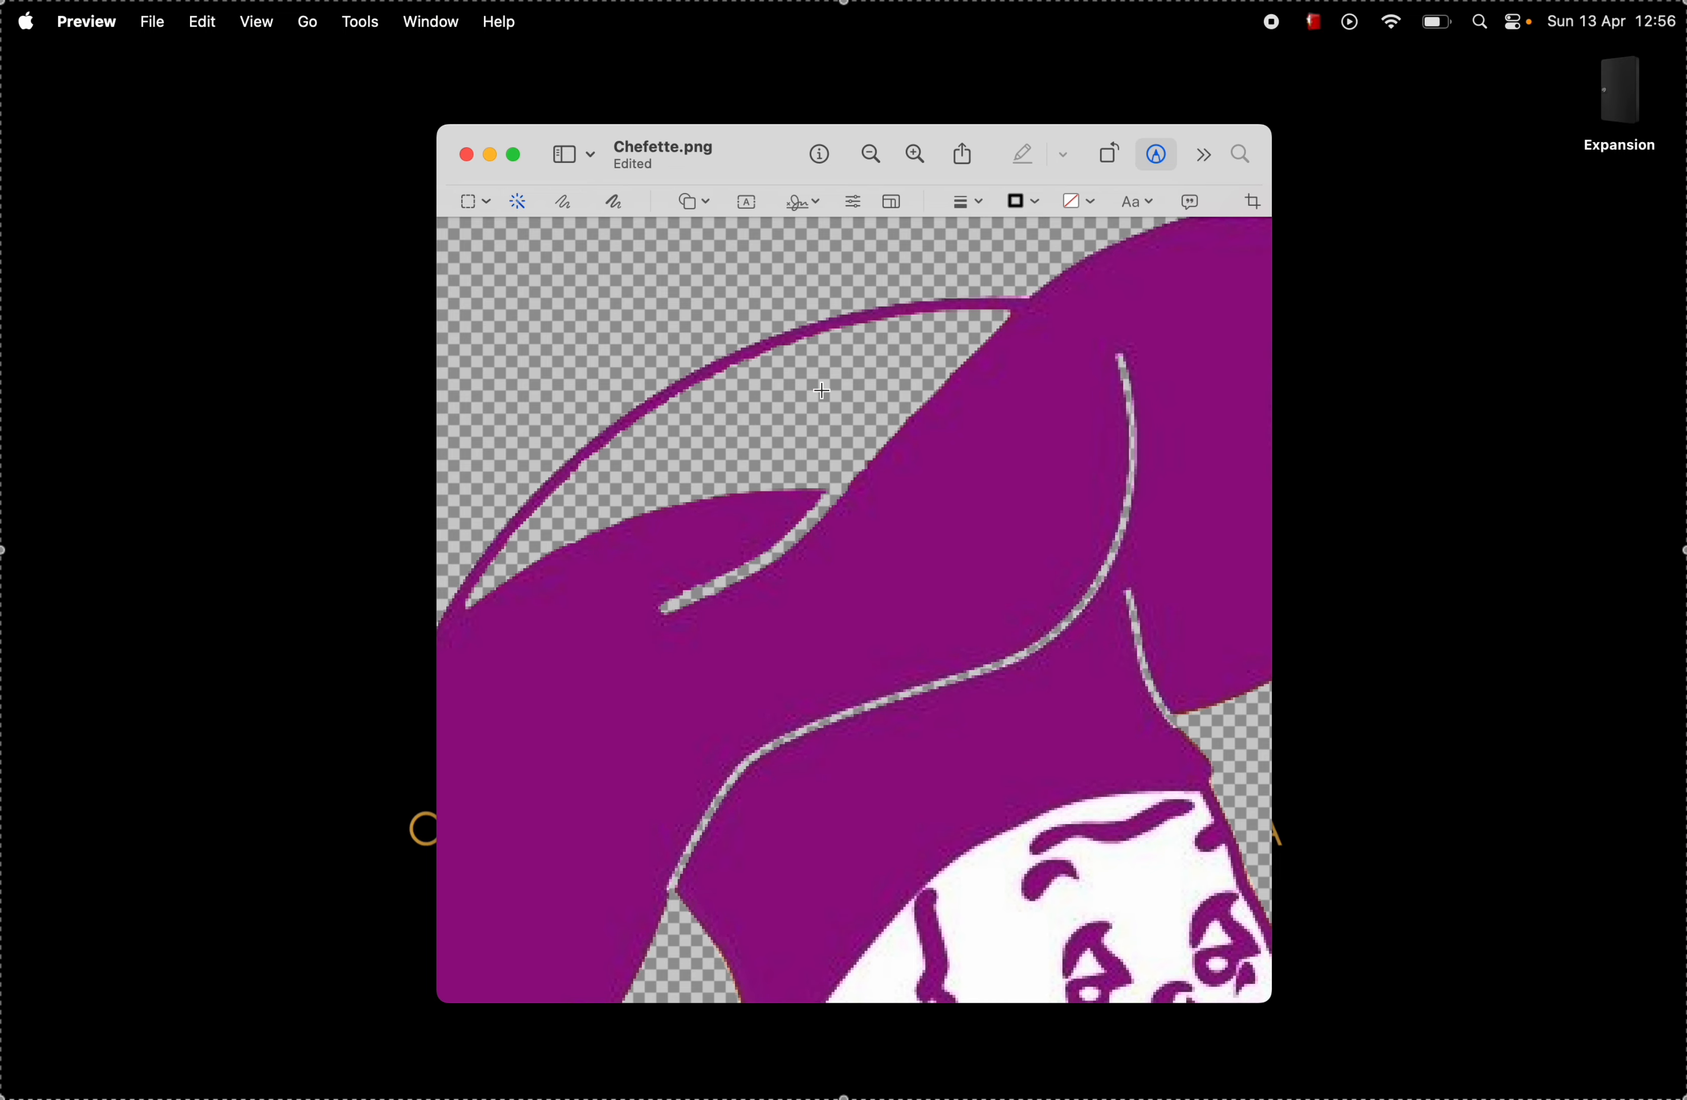
Step: Delete the yellow fill inside the registered trademark symbol, including the opening of the R, with Instant Alpha
scroll(1011, 597, "down", 10)
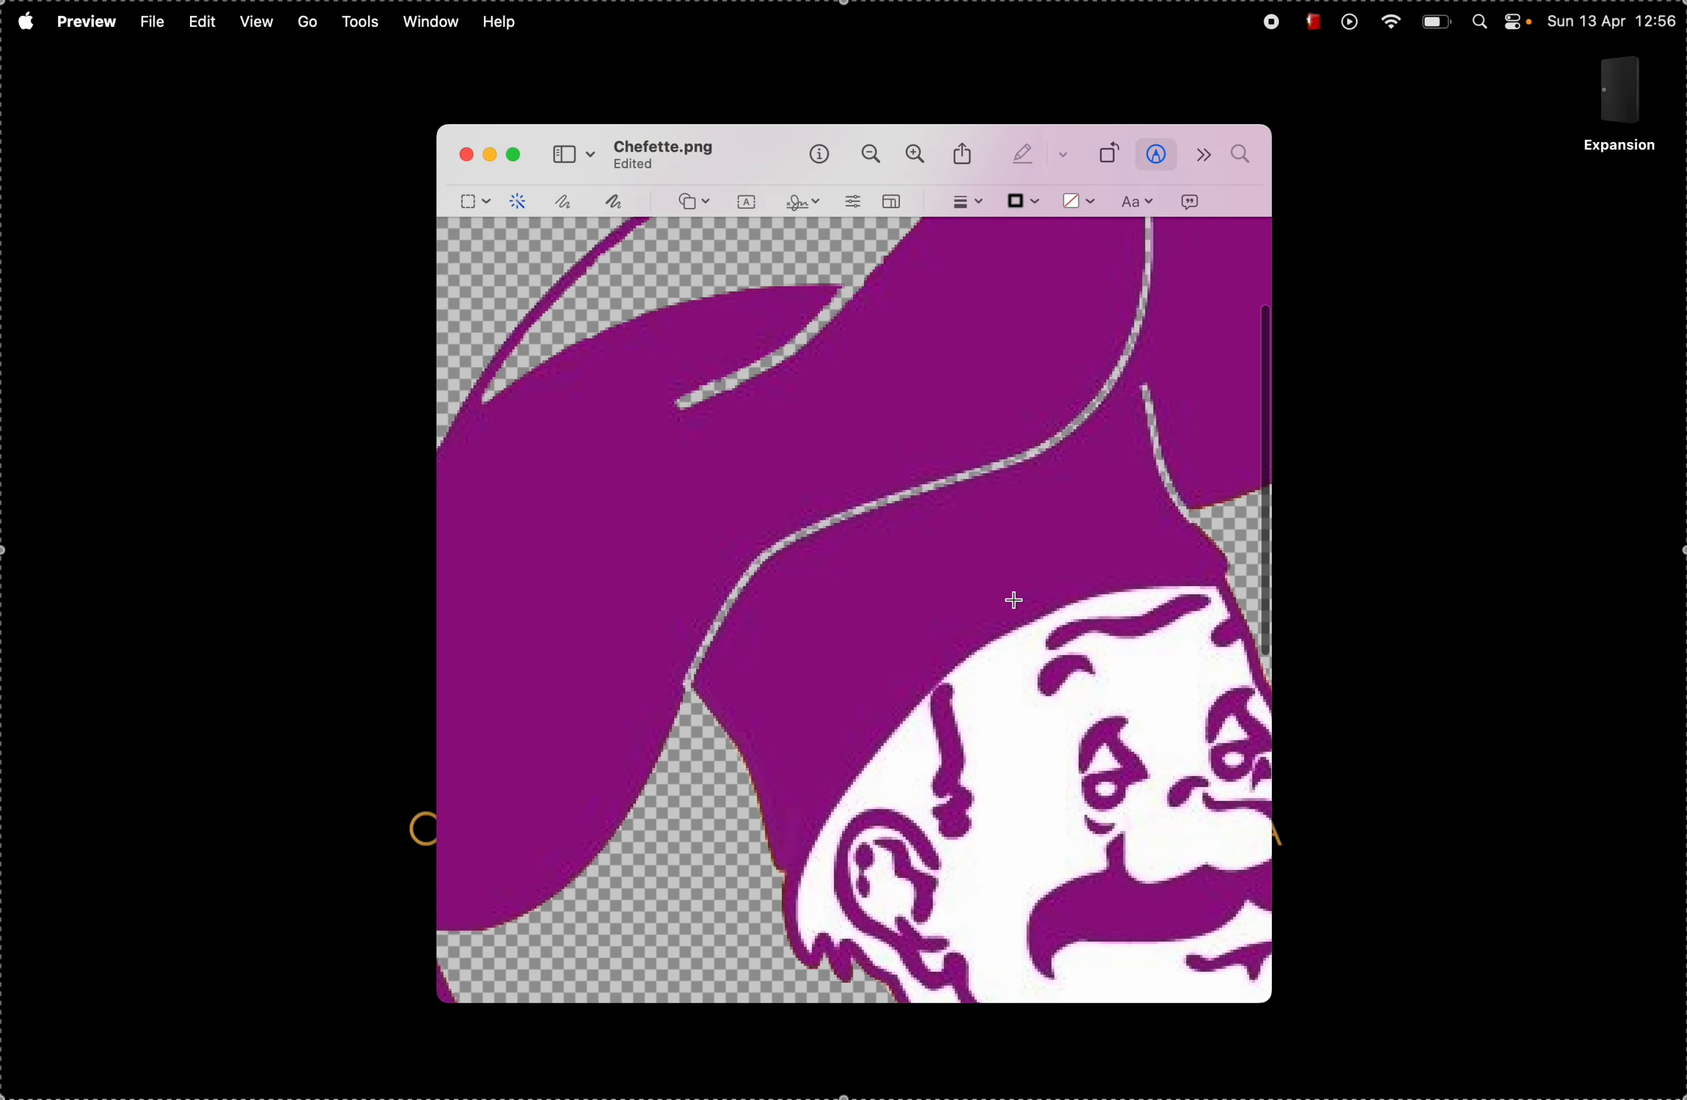
scroll(1013, 600, "down", 5)
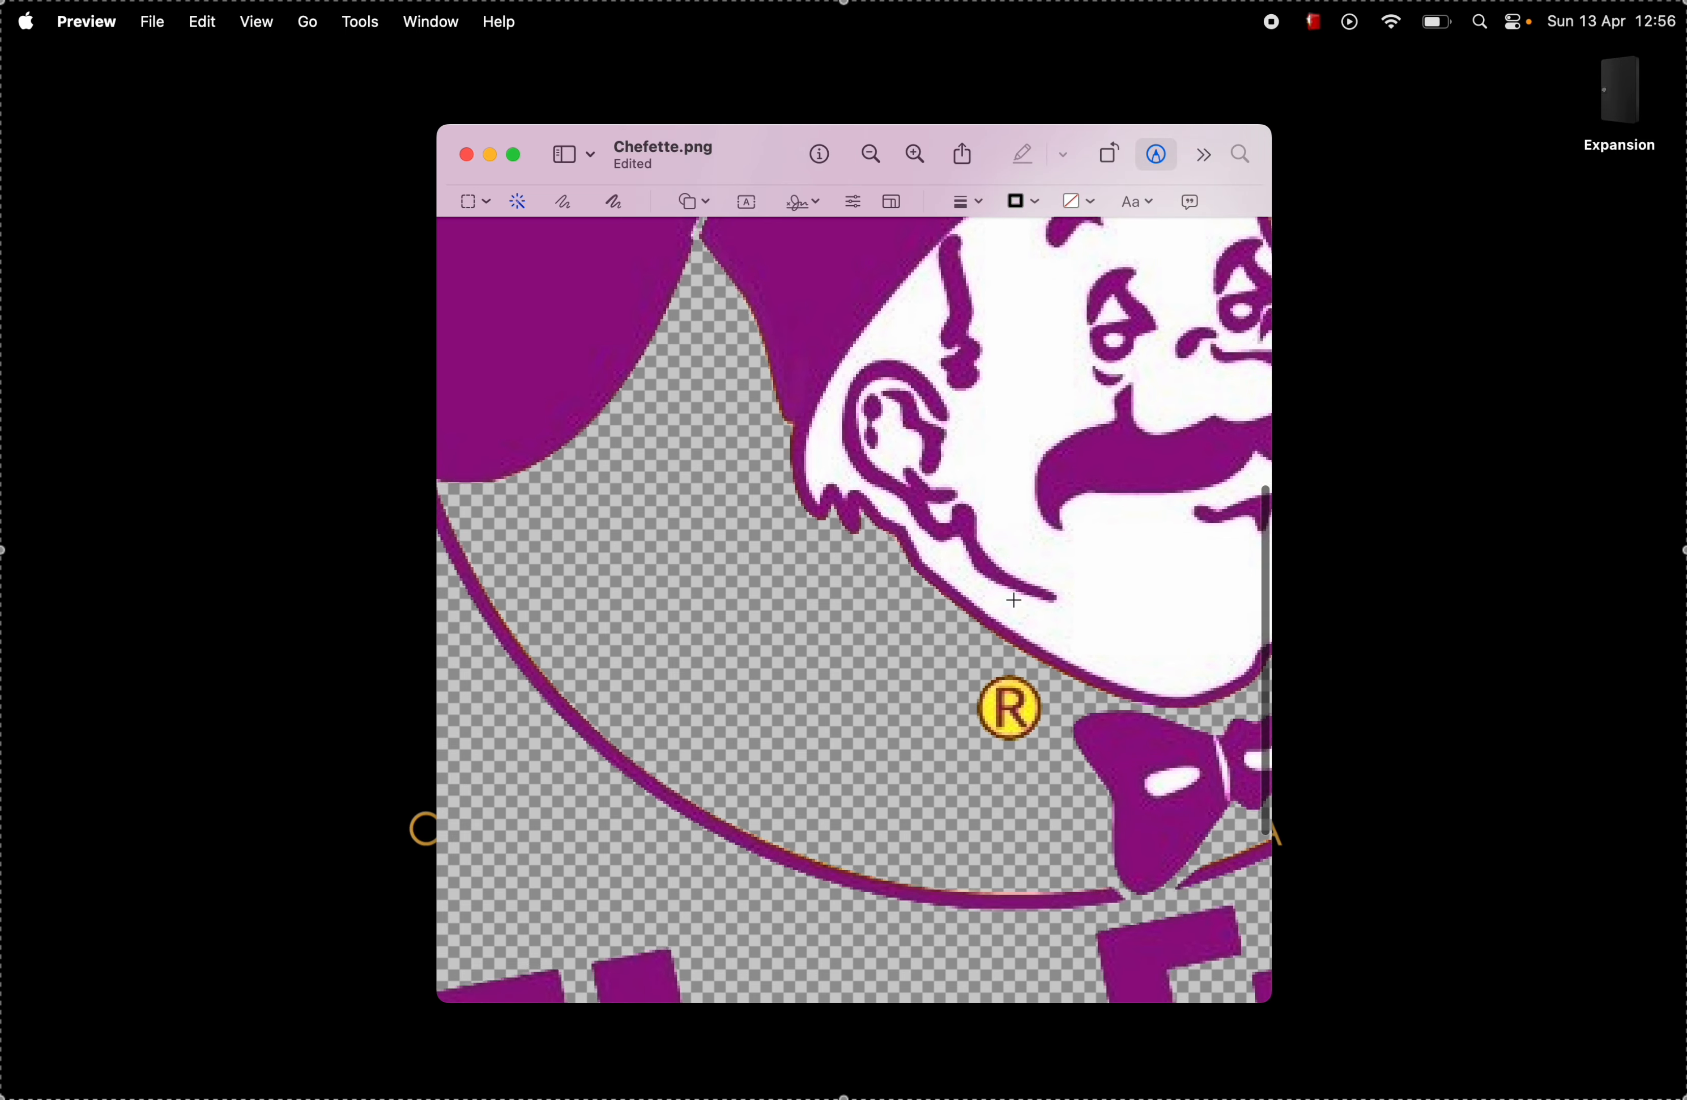
scroll(1014, 600, "up", 5)
mouse_move(962, 798)
left_mouse_down()
mouse_move(972, 835)
mouse_move(1000, 847)
mouse_move(1006, 792)
mouse_move(1020, 842)
mouse_move(1054, 791)
mouse_move(988, 793)
left_mouse_up()
scroll(1041, 799, "up", 5)
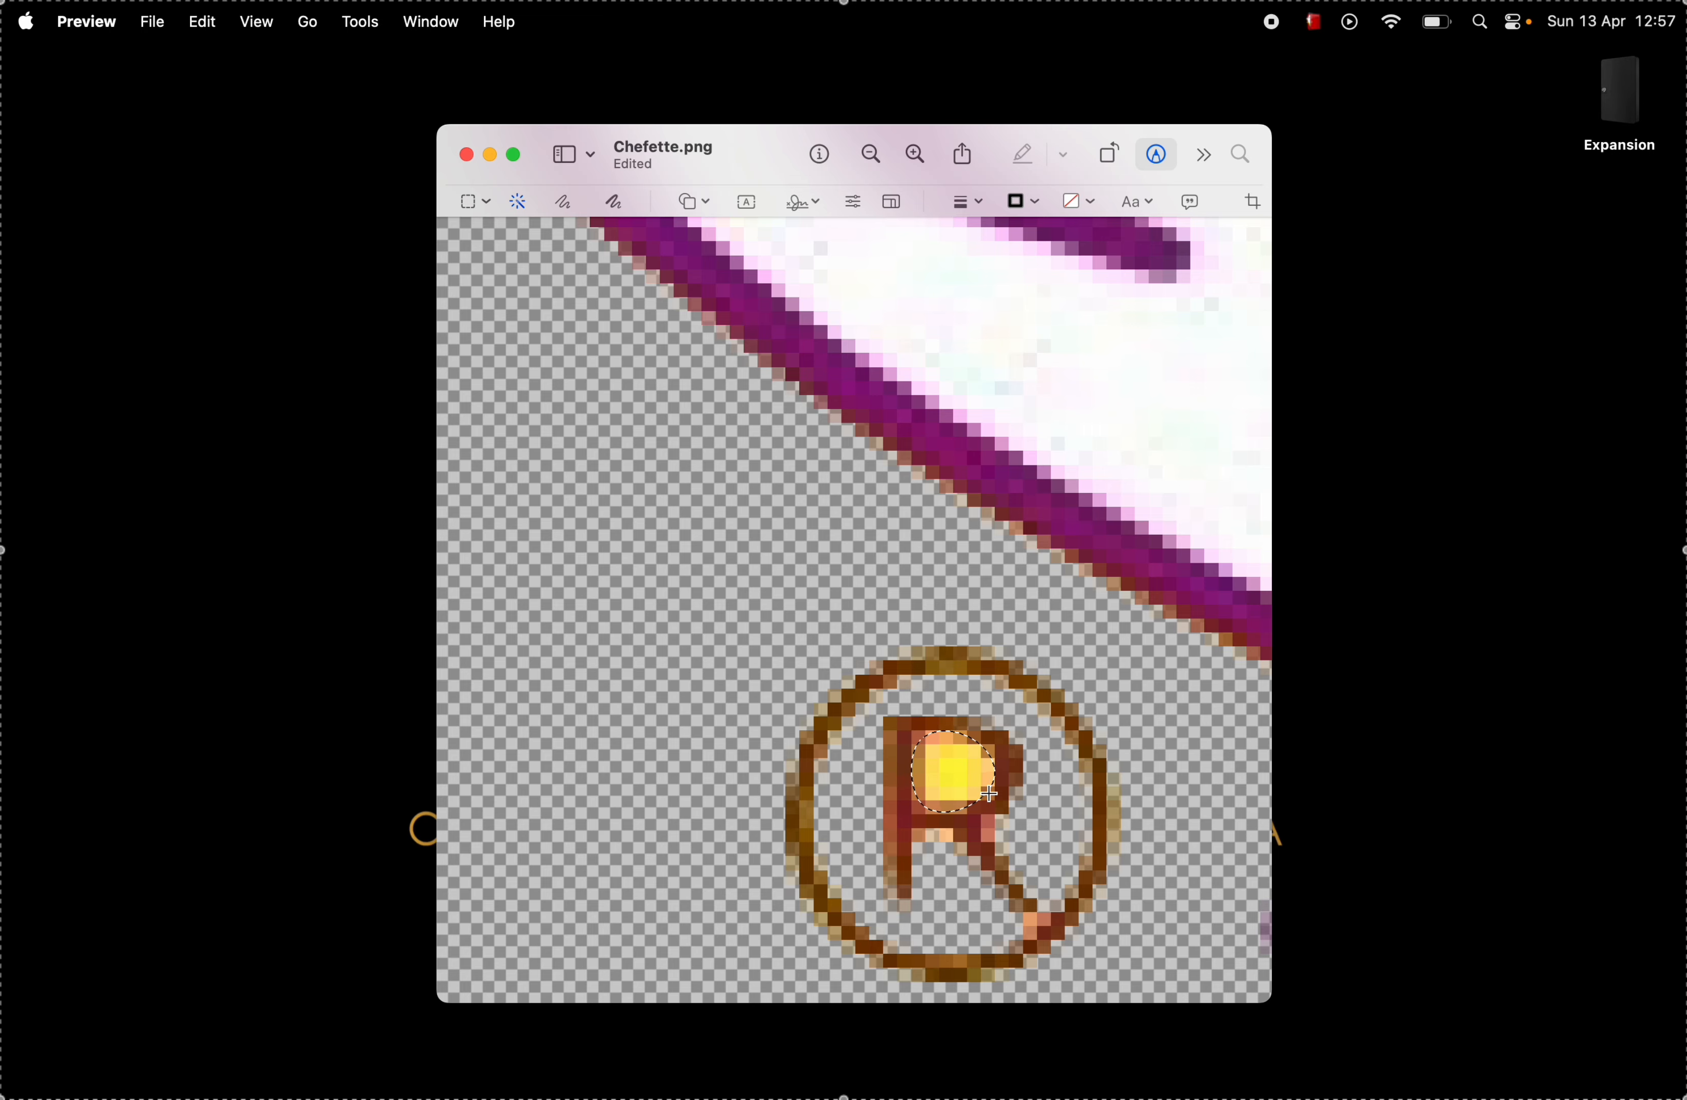
key("Delete")
scroll(989, 793, "down", 15)
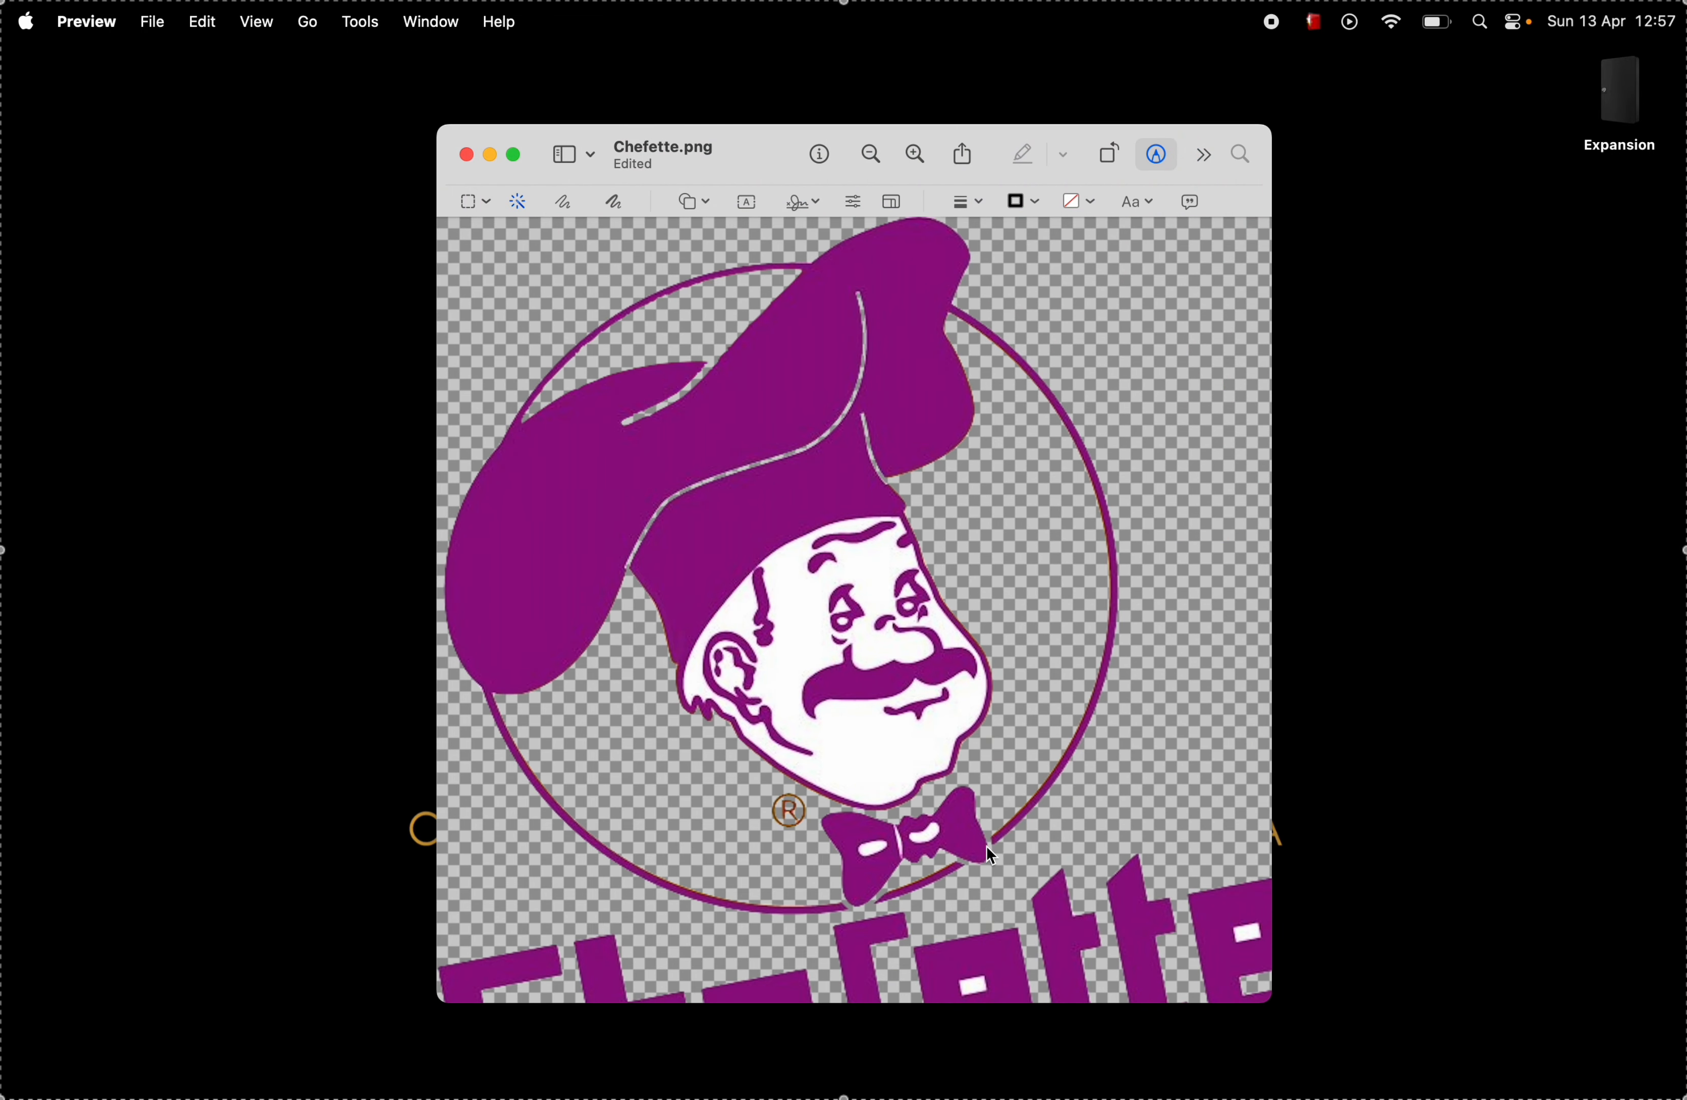
Step: Delete the white fill of the chef's face and the small white areas inside both eyes with Instant Alpha
left_click_drag(856, 763, 802, 720)
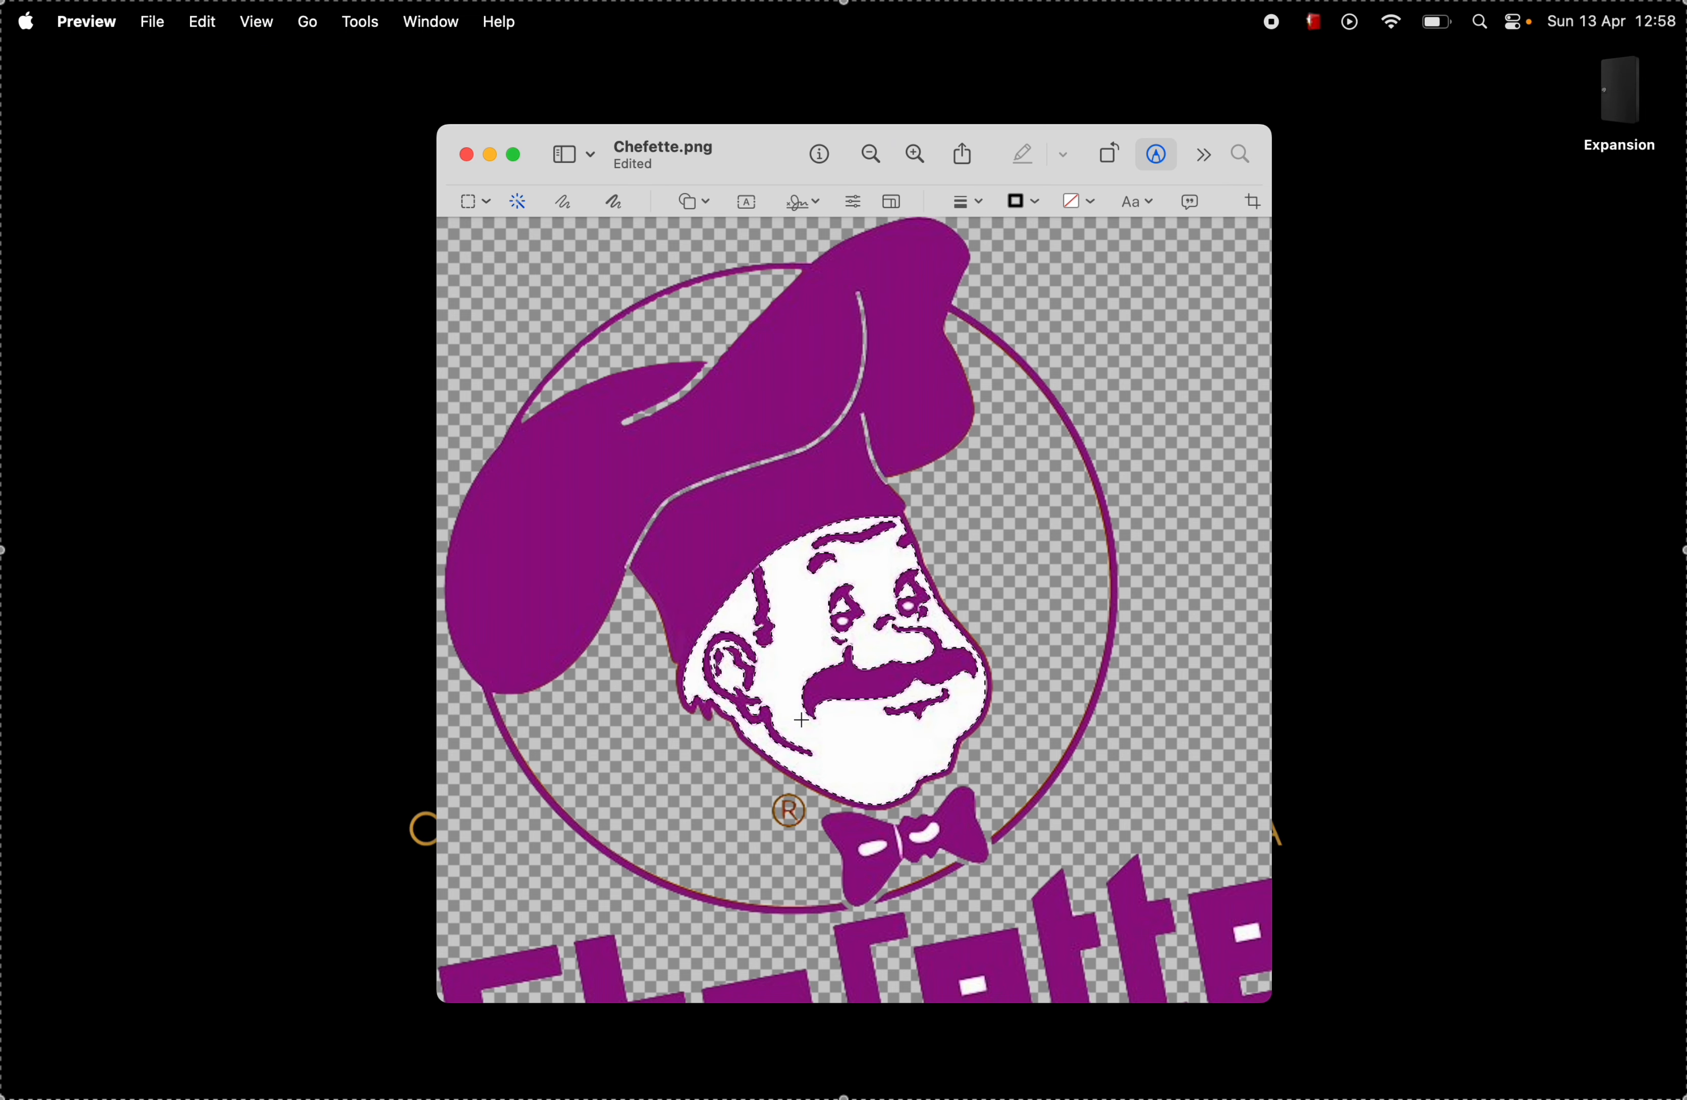
key("Delete")
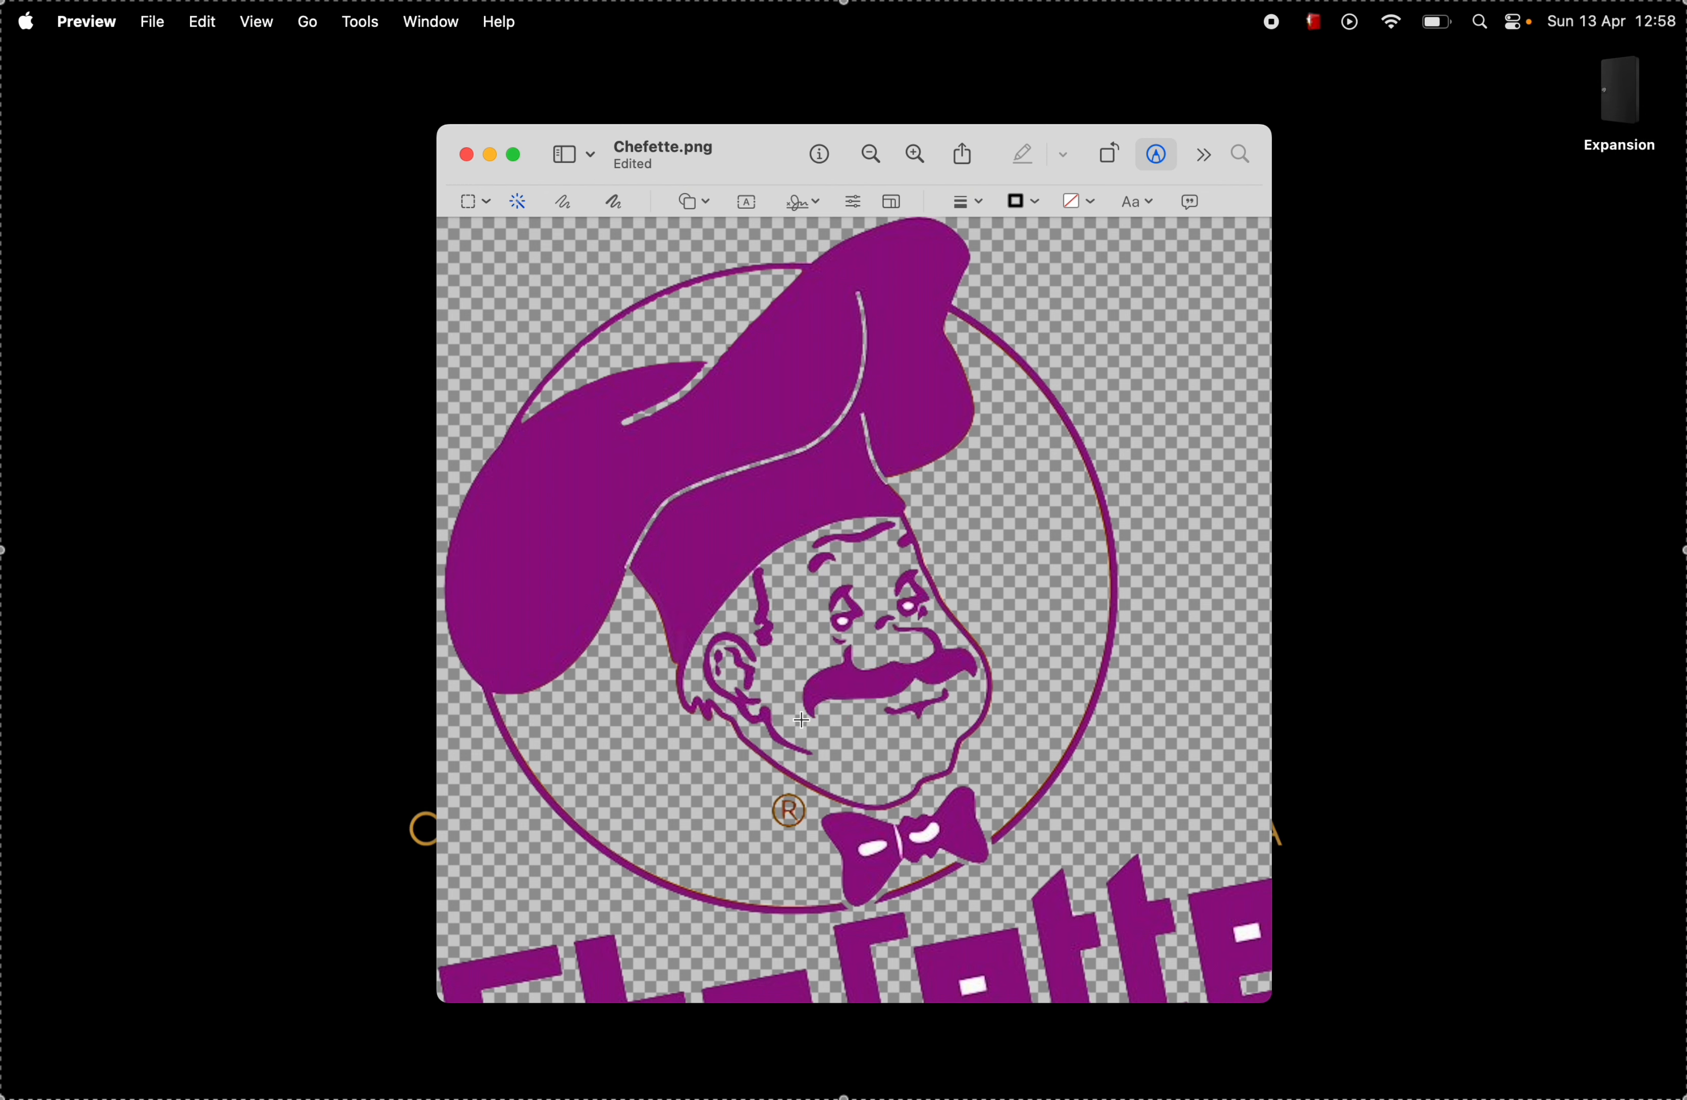
scroll(874, 673, "up", 6)
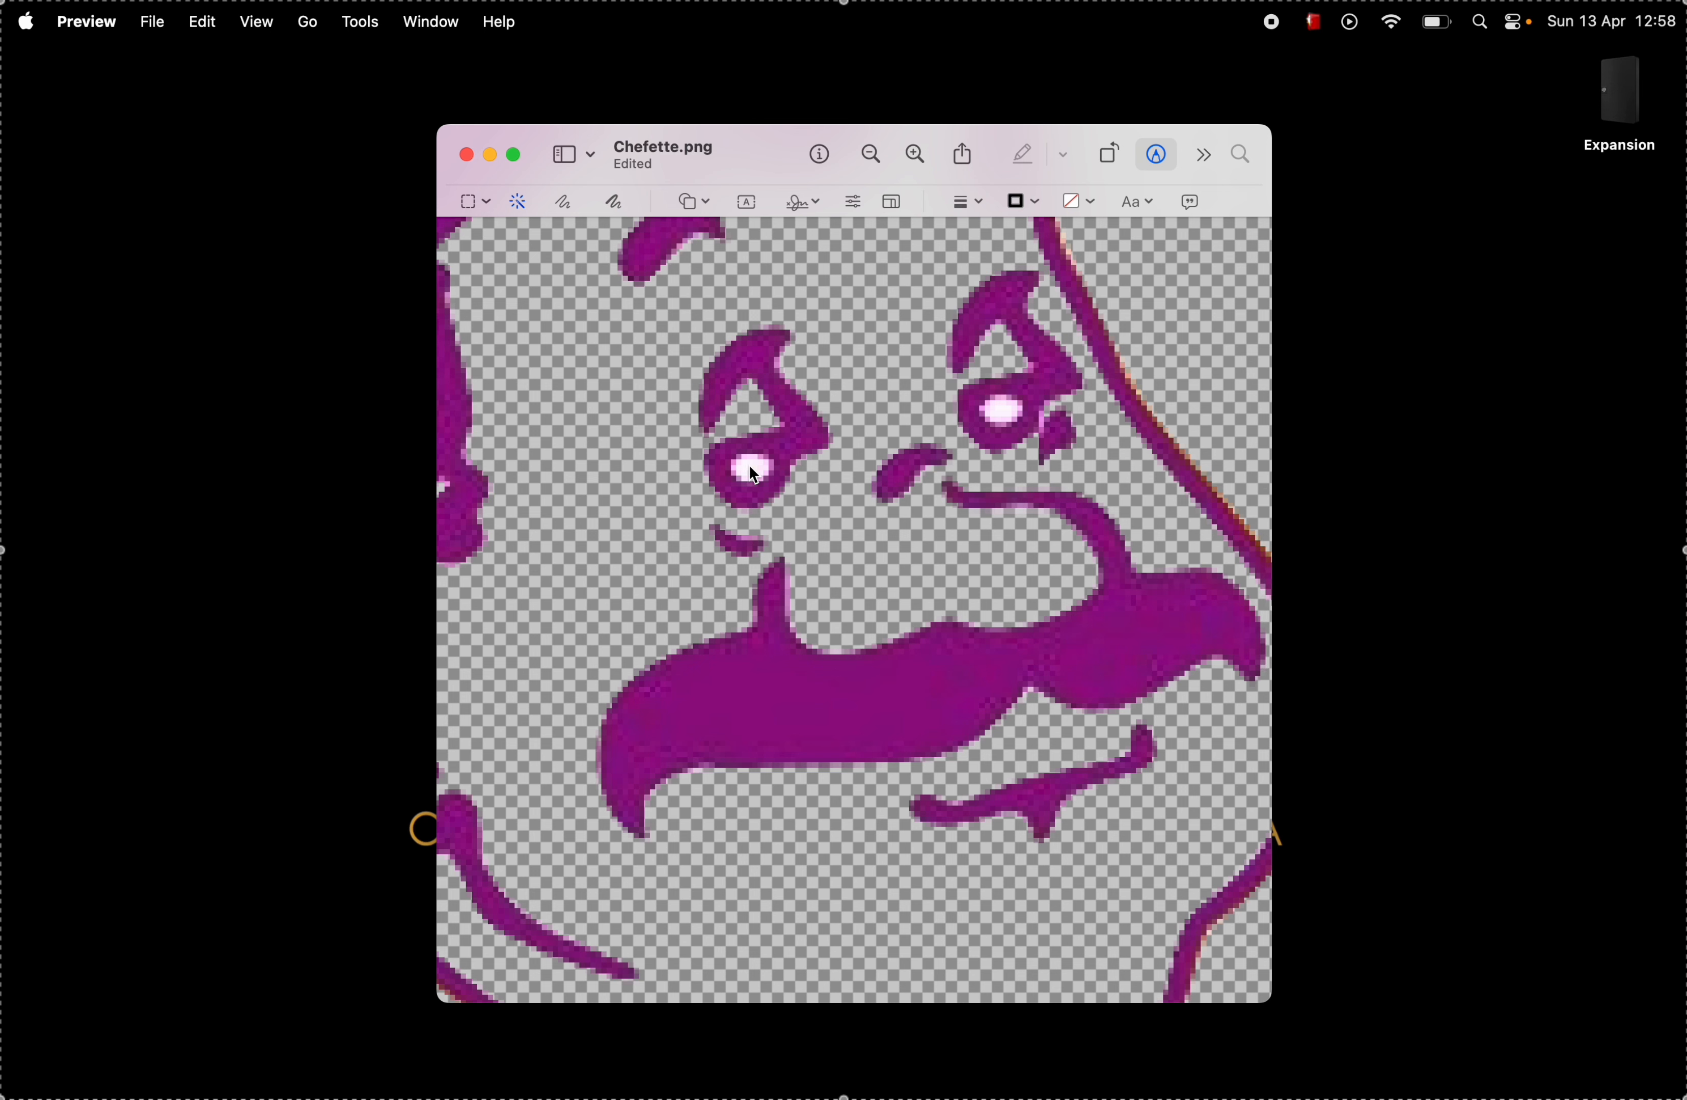
mouse_move(749, 465)
left_mouse_down()
mouse_move(766, 470)
mouse_move(739, 486)
mouse_move(771, 483)
left_mouse_up()
left_click_drag(822, 544, 822, 544)
key("Delete")
left_click_drag(996, 410, 1030, 482)
key("Delete")
Step: Delete the white opening inside the first "e" of the Chefette lettering with Instant Alpha
scroll(933, 441, "down", 5)
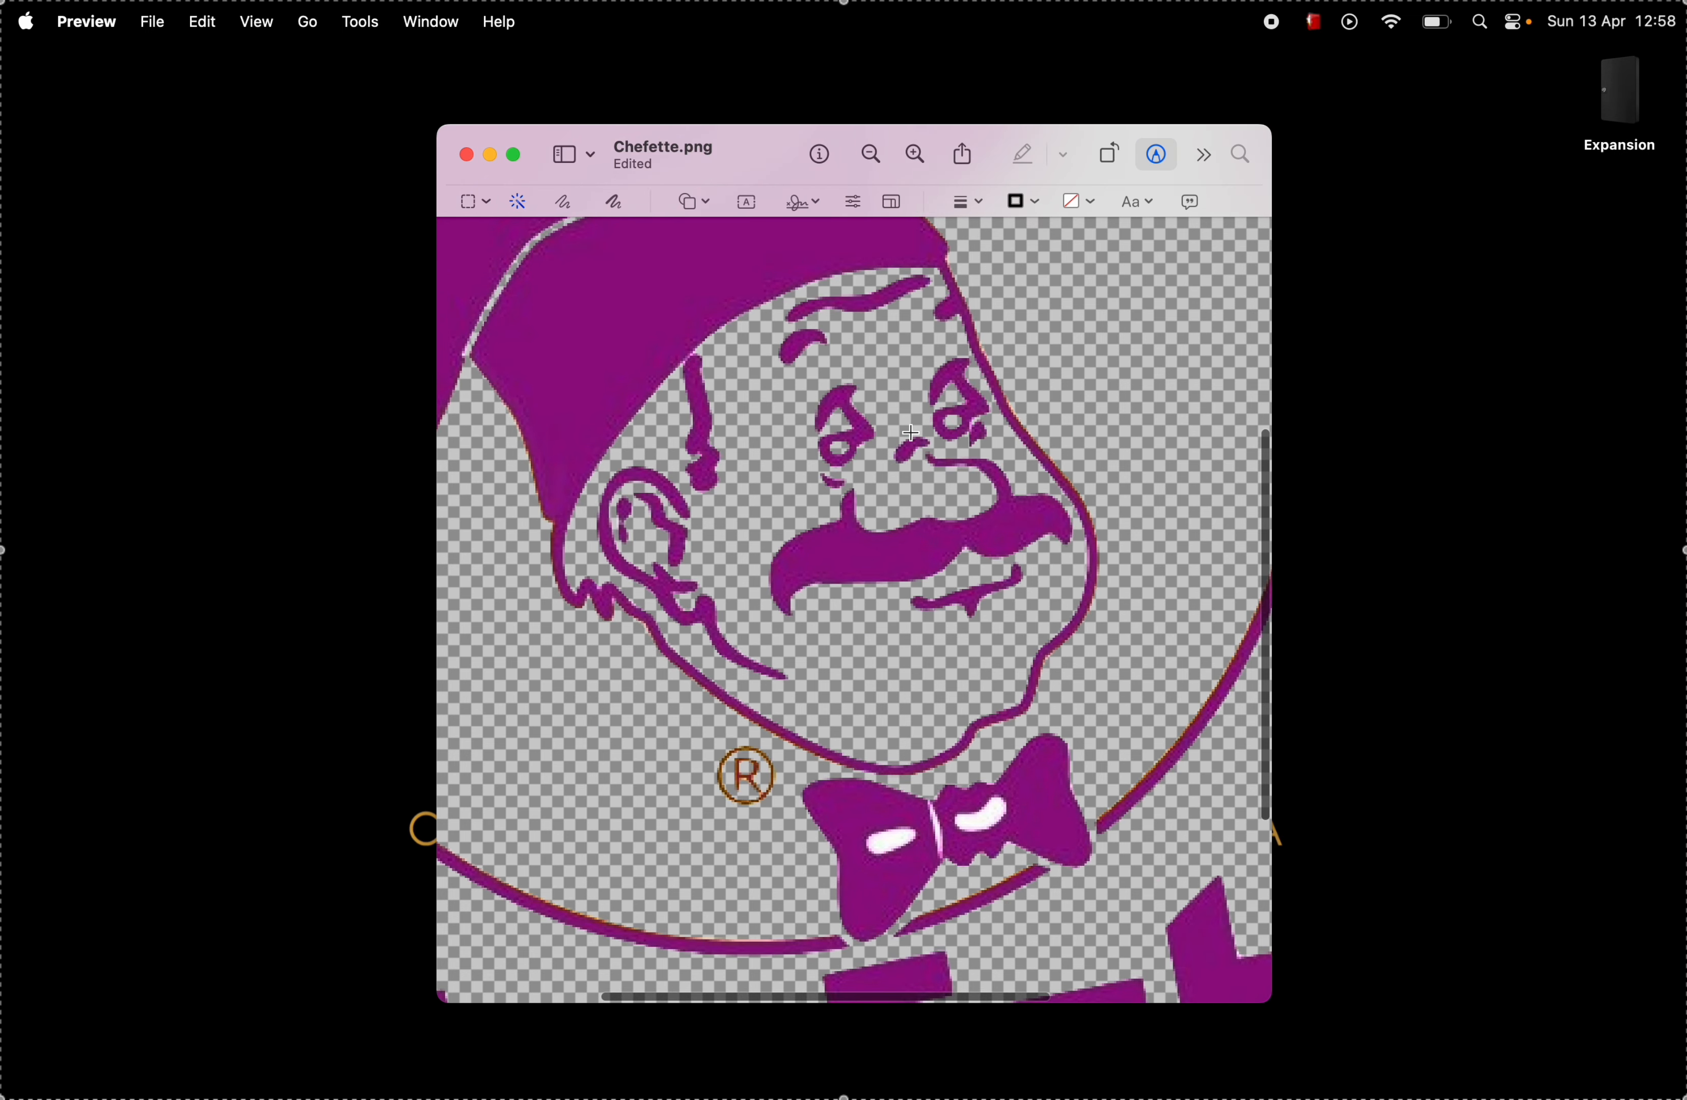
scroll(910, 433, "down", 1)
scroll(910, 433, "down", 5)
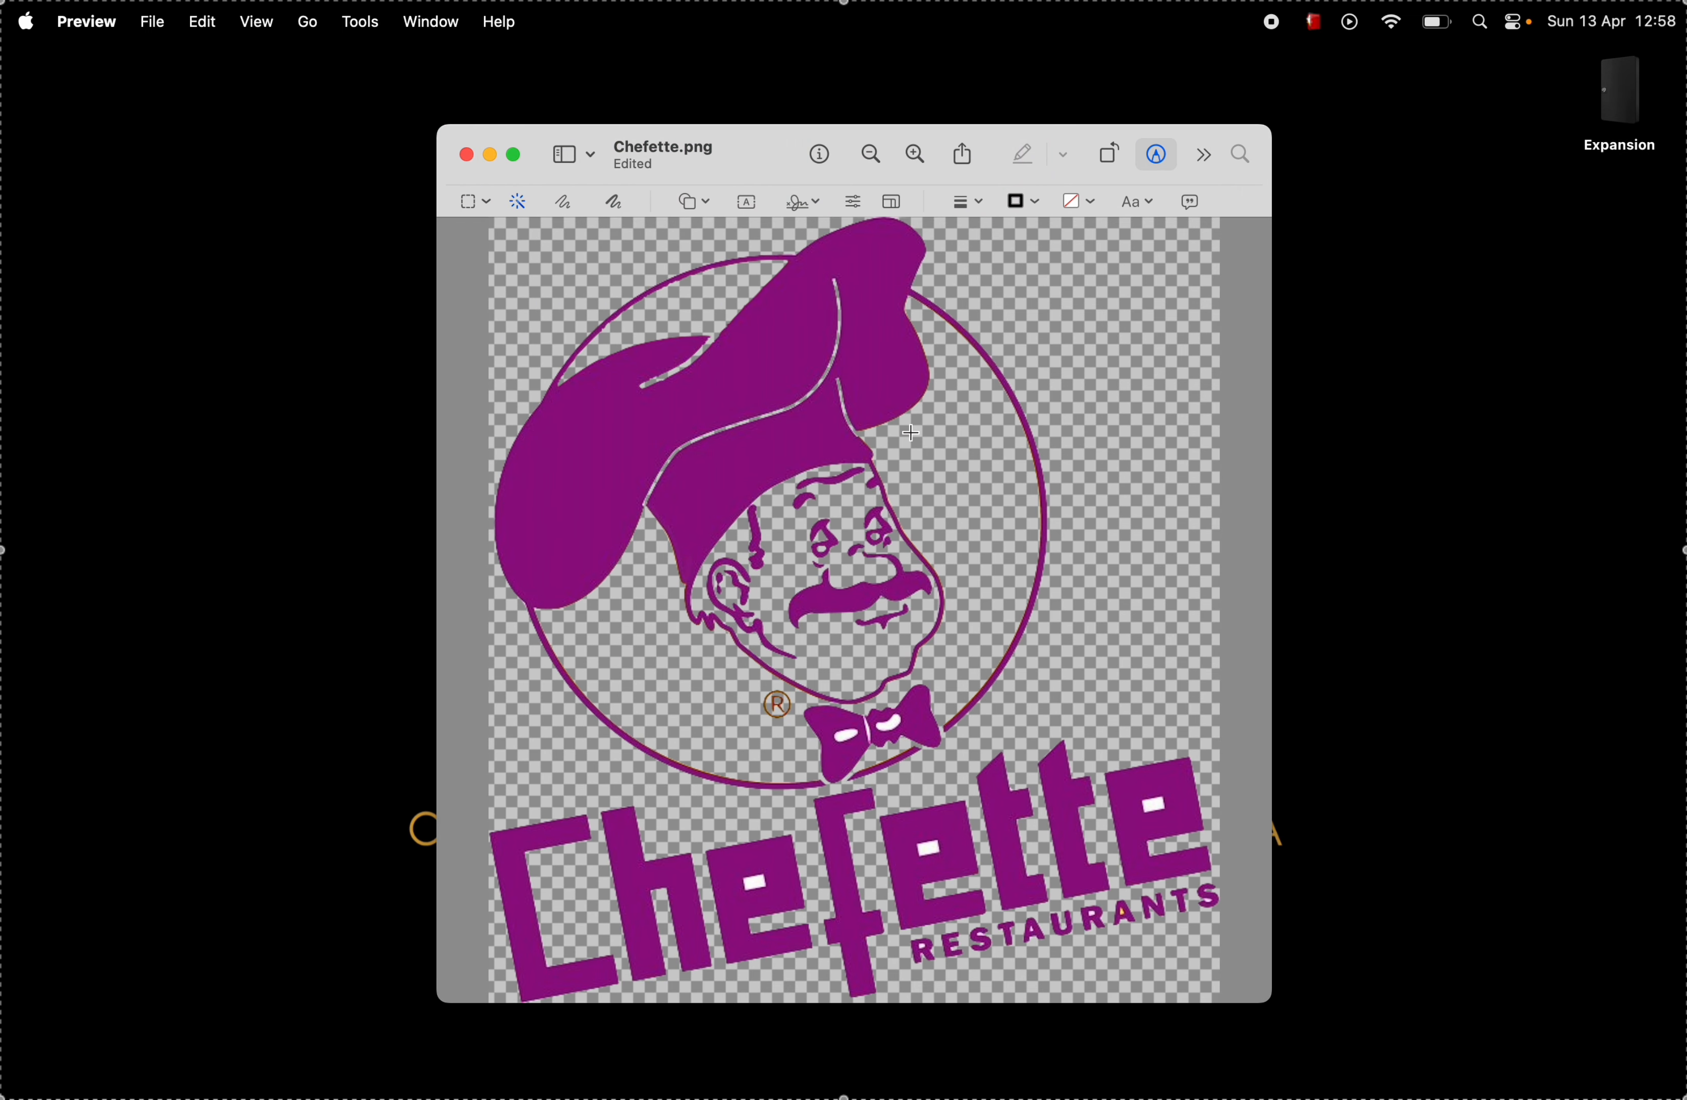
scroll(911, 433, "up", 10)
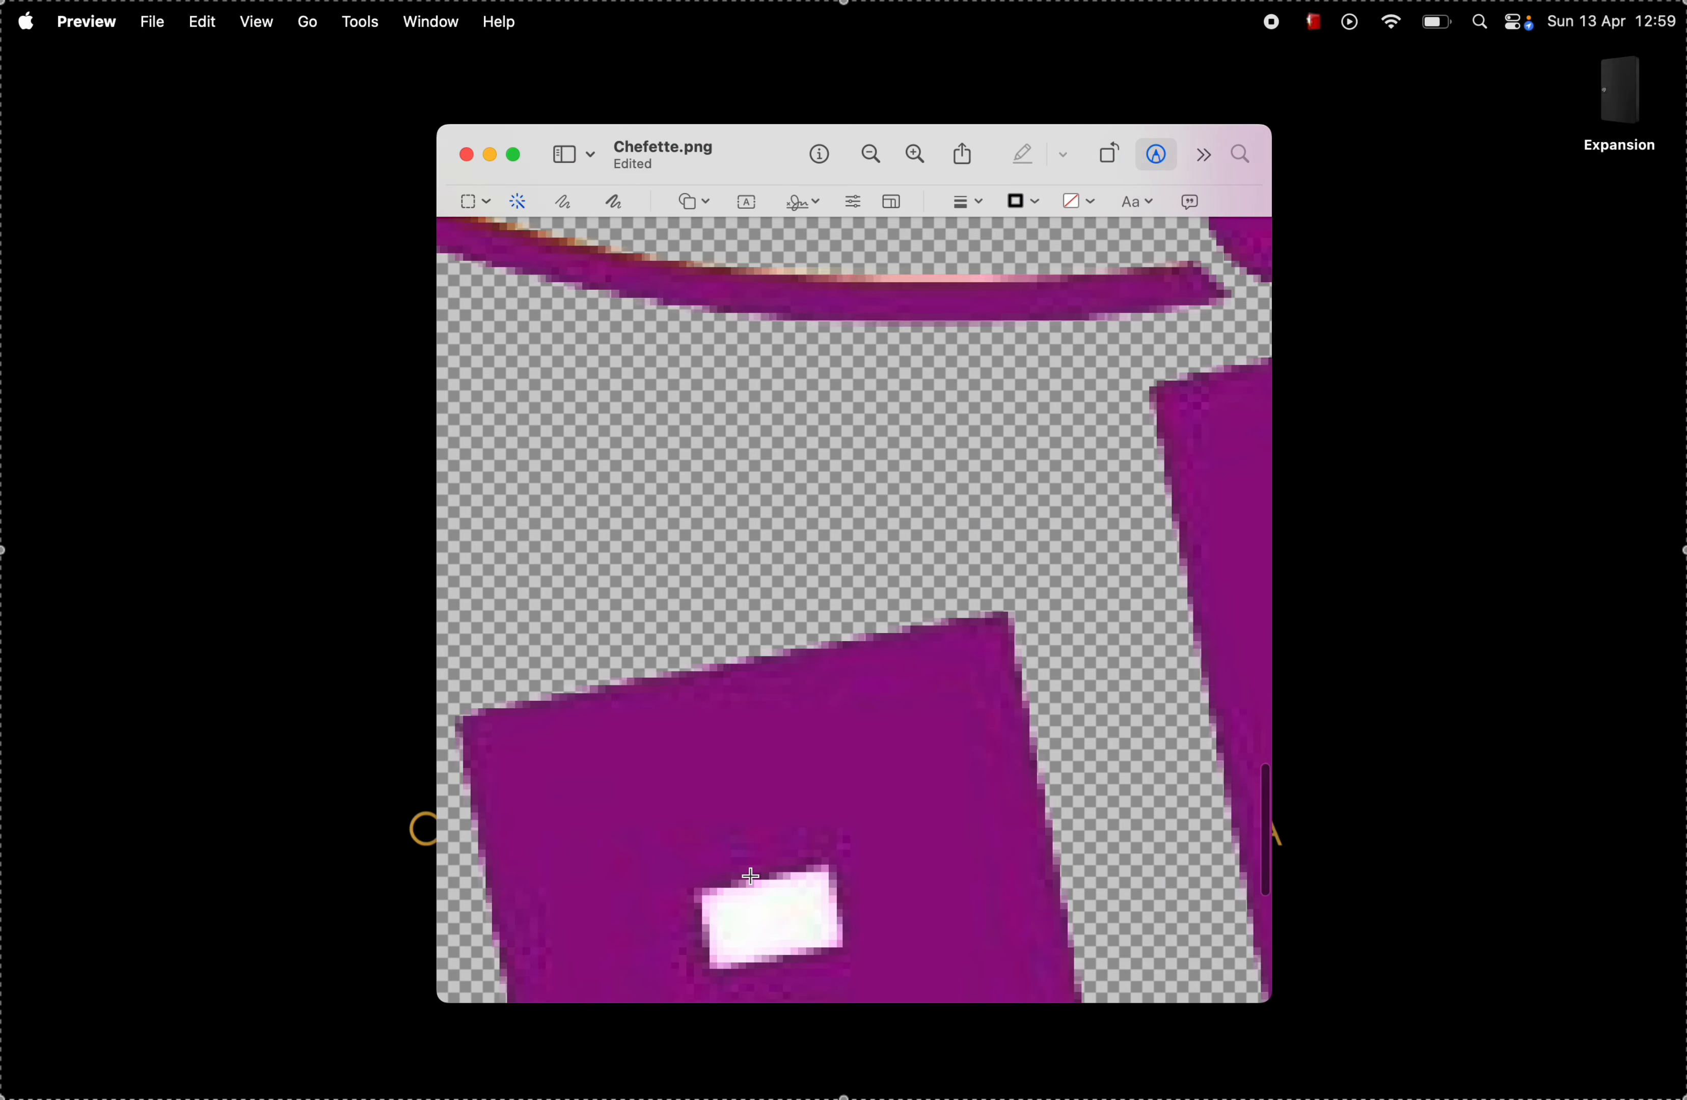
scroll(768, 814, "down", 2)
scroll(768, 814, "down", 2)
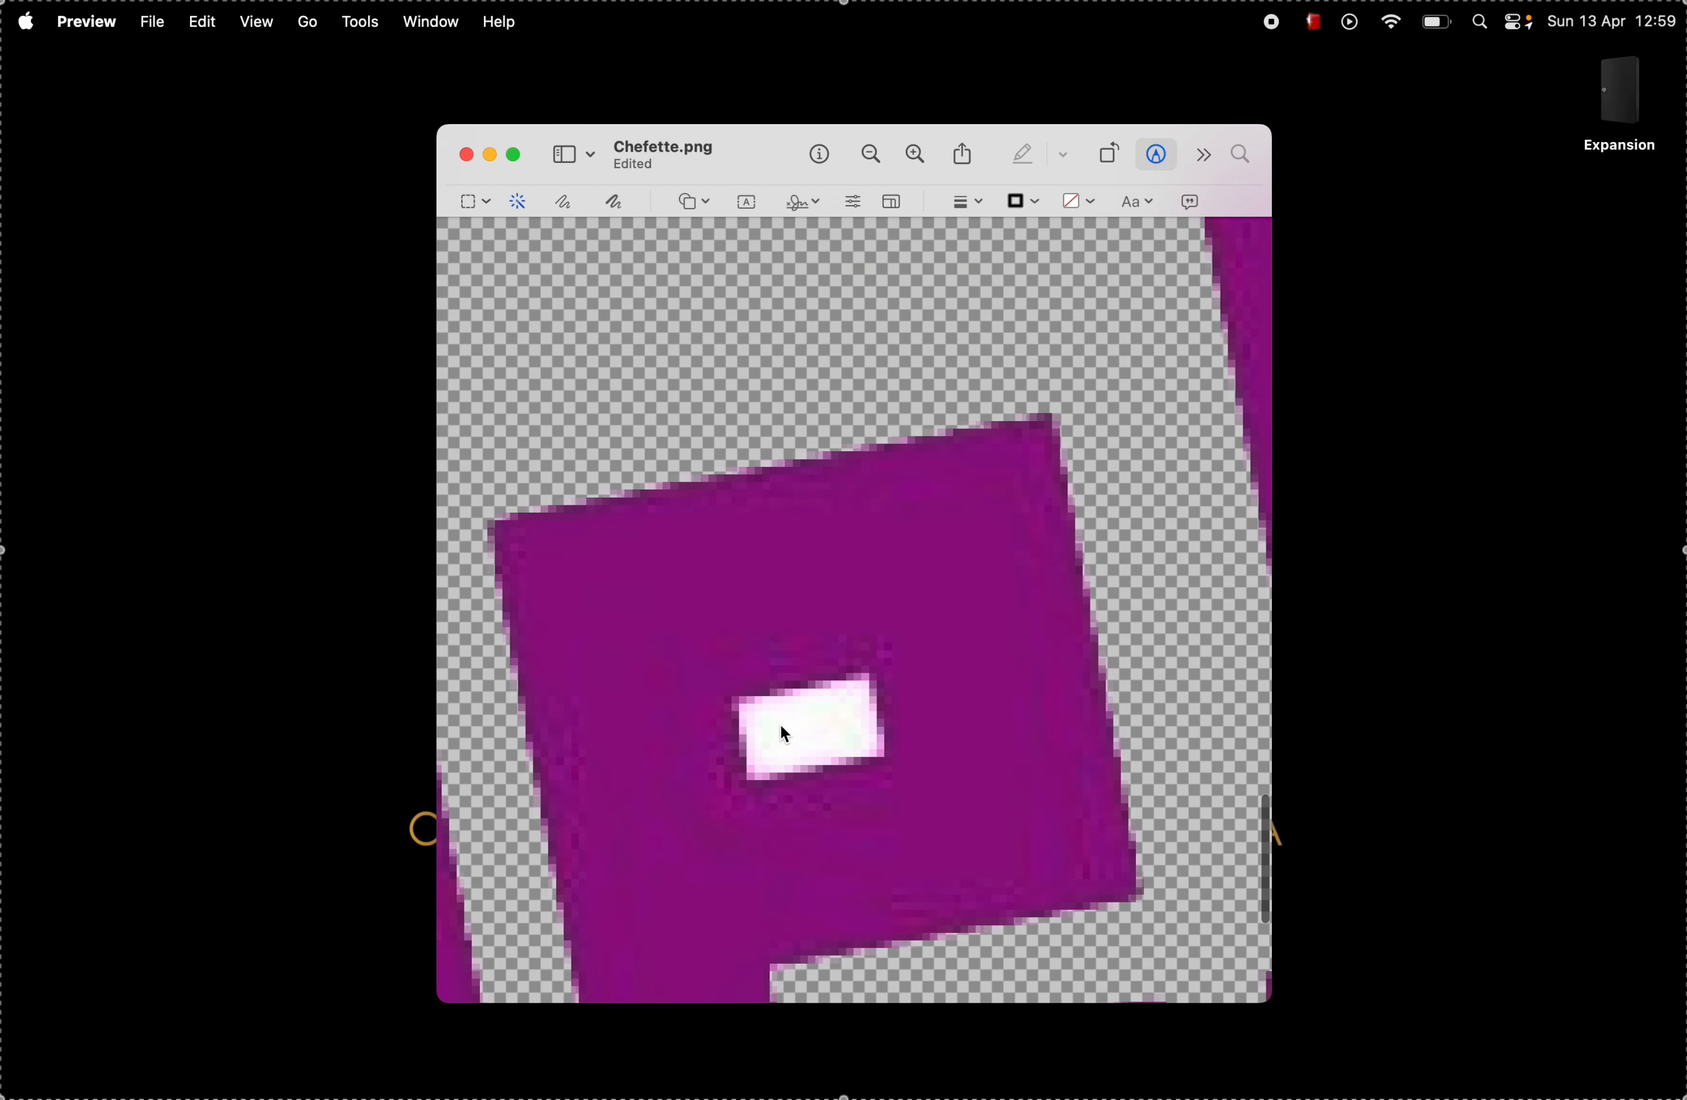
left_click_drag(755, 705, 882, 754)
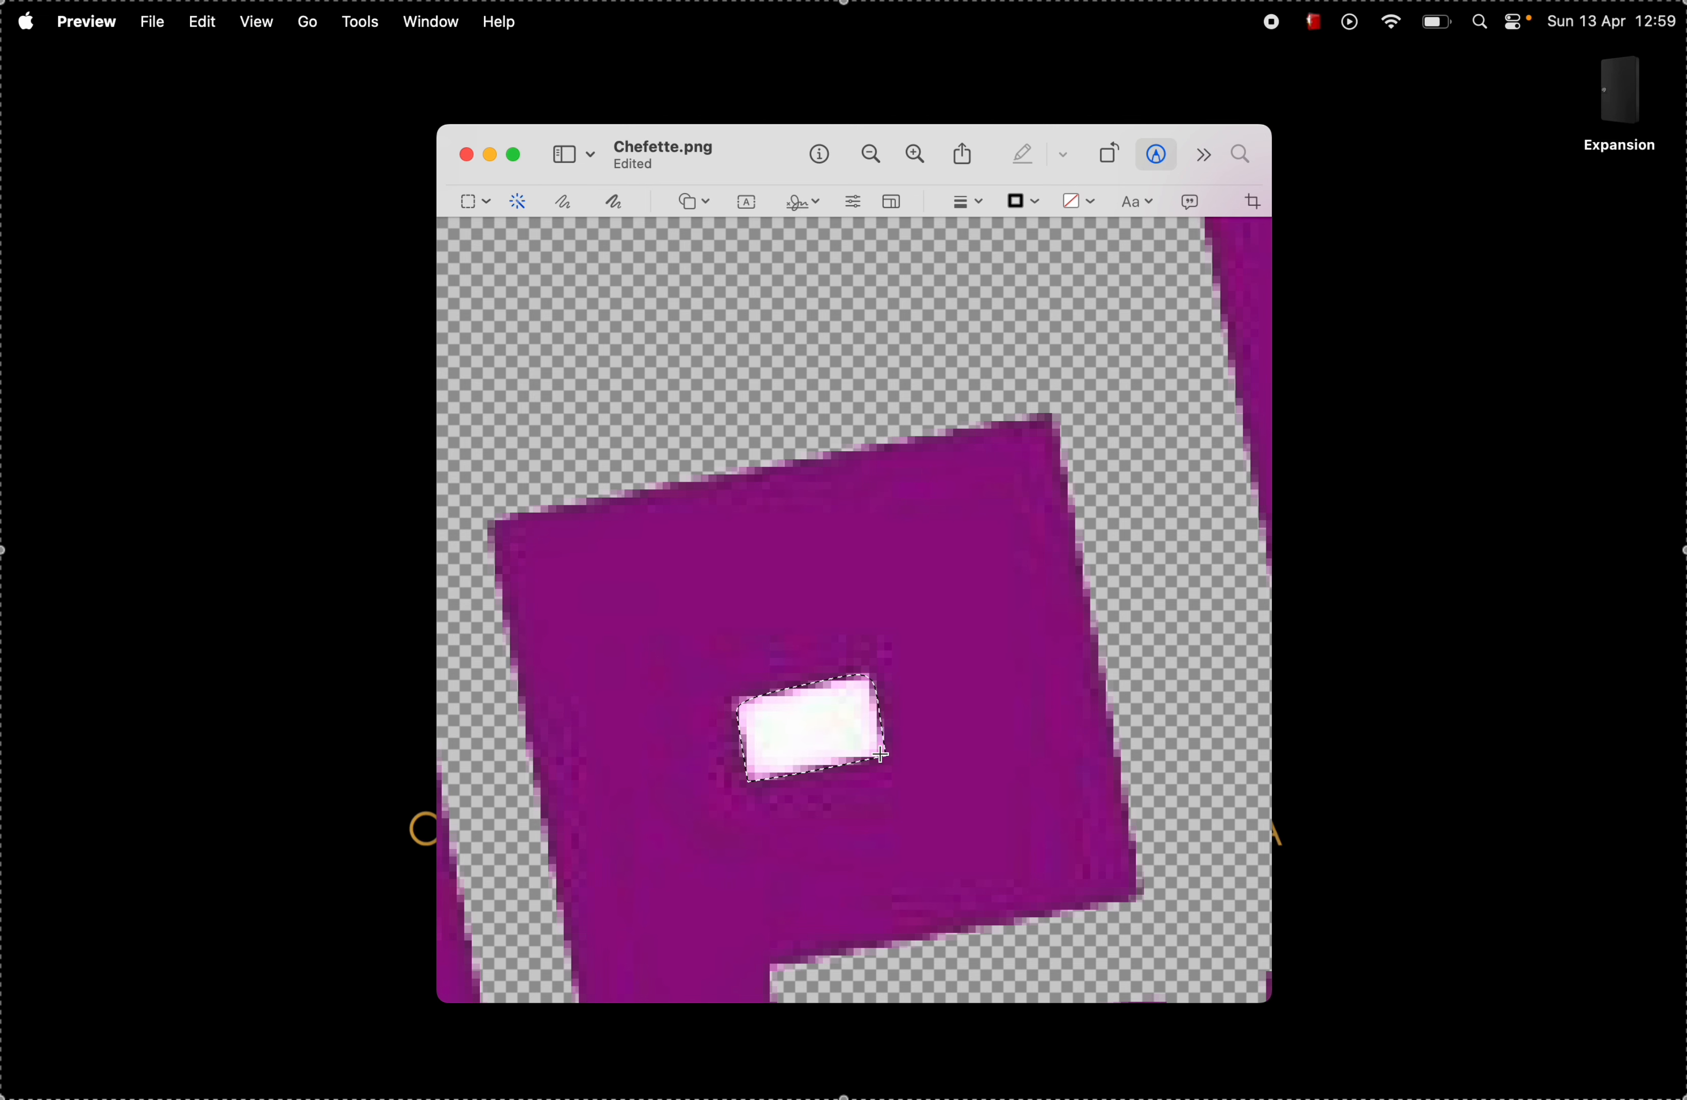
key("Delete")
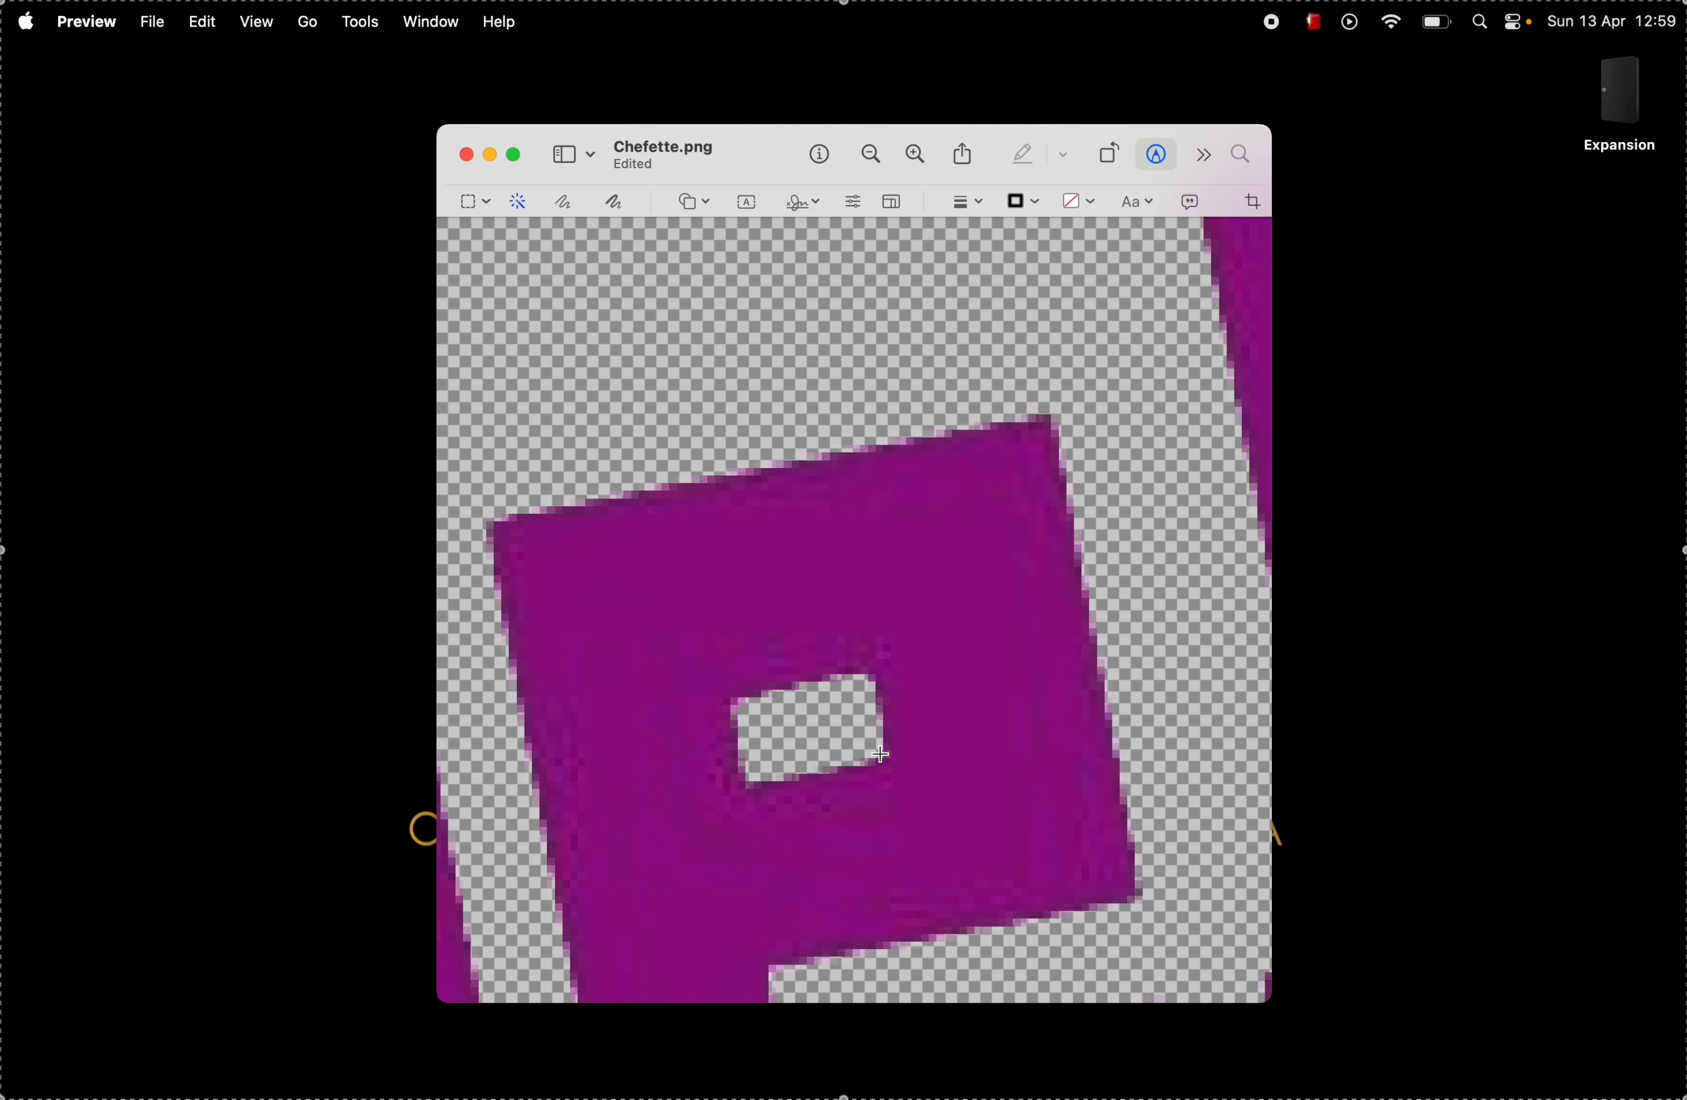
Step: Delete the white openings inside the second and third "e" of the Chefette lettering with Instant Alpha
scroll(792, 731, "right", 15)
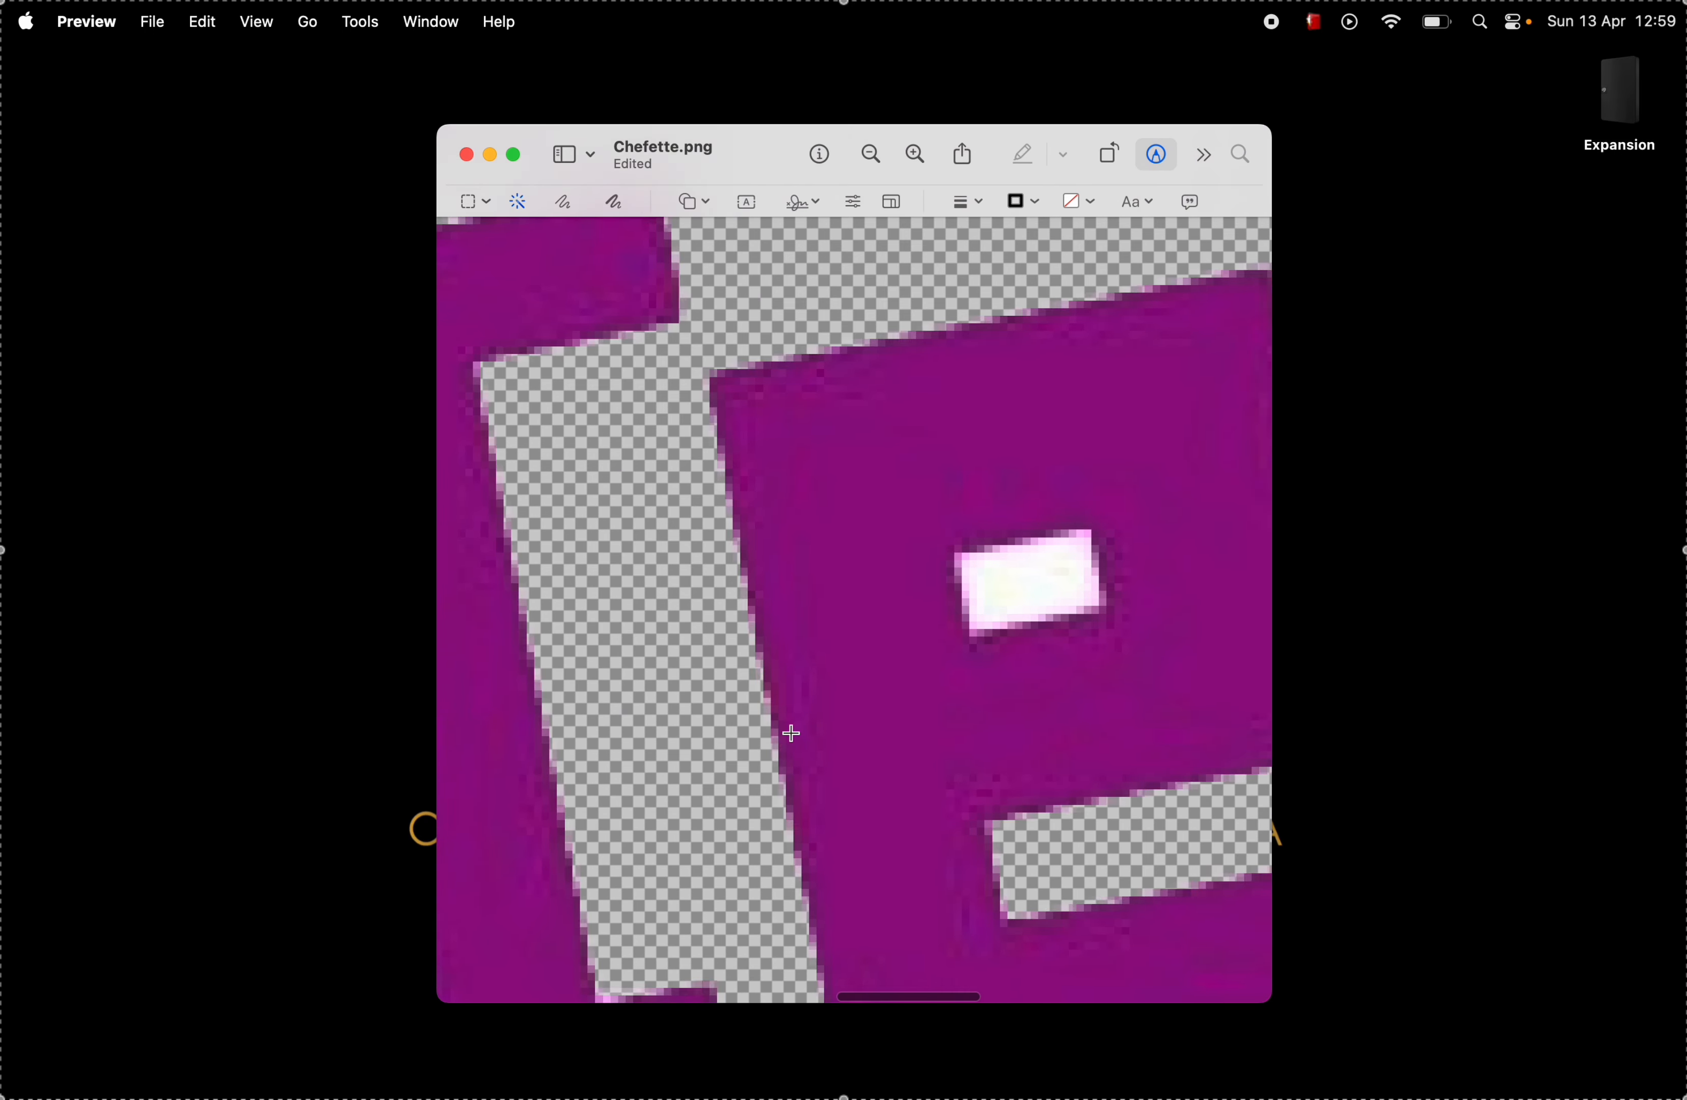
mouse_move(749, 628)
left_mouse_down()
mouse_move(881, 628)
mouse_move(928, 657)
mouse_move(862, 645)
left_mouse_up()
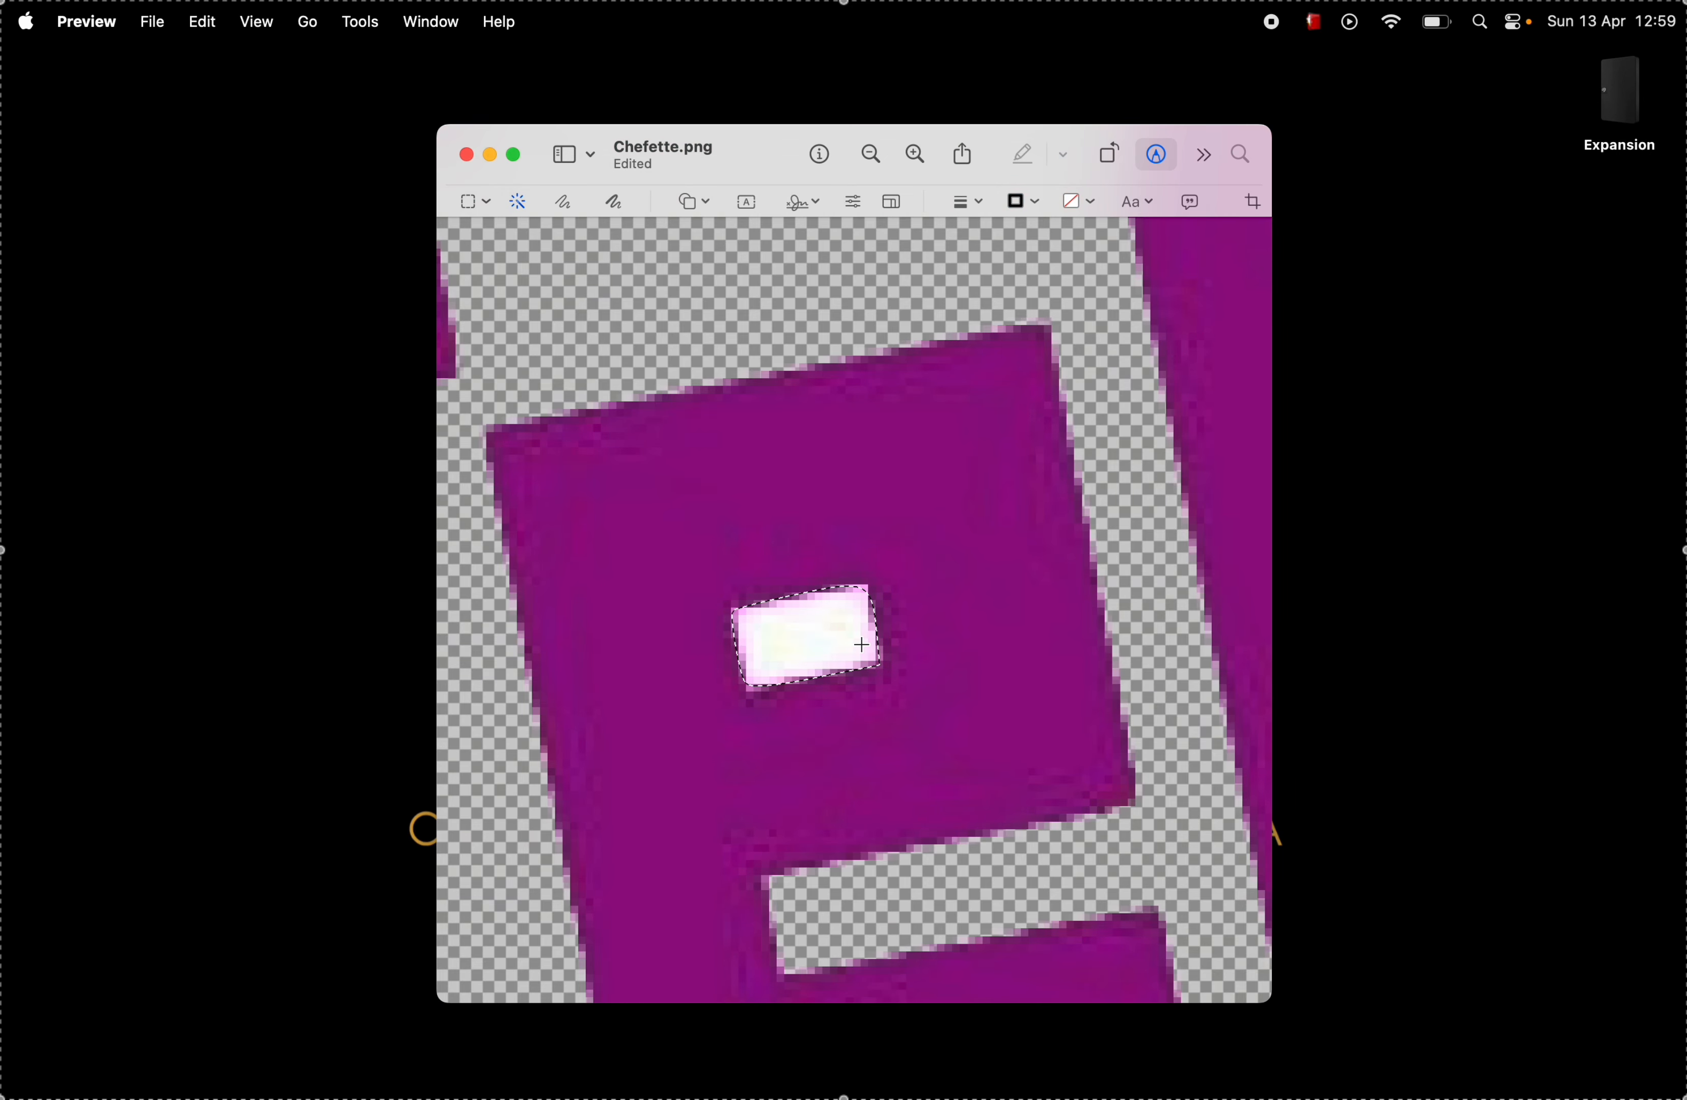
key("BackSpace")
scroll(856, 660, "right", 17)
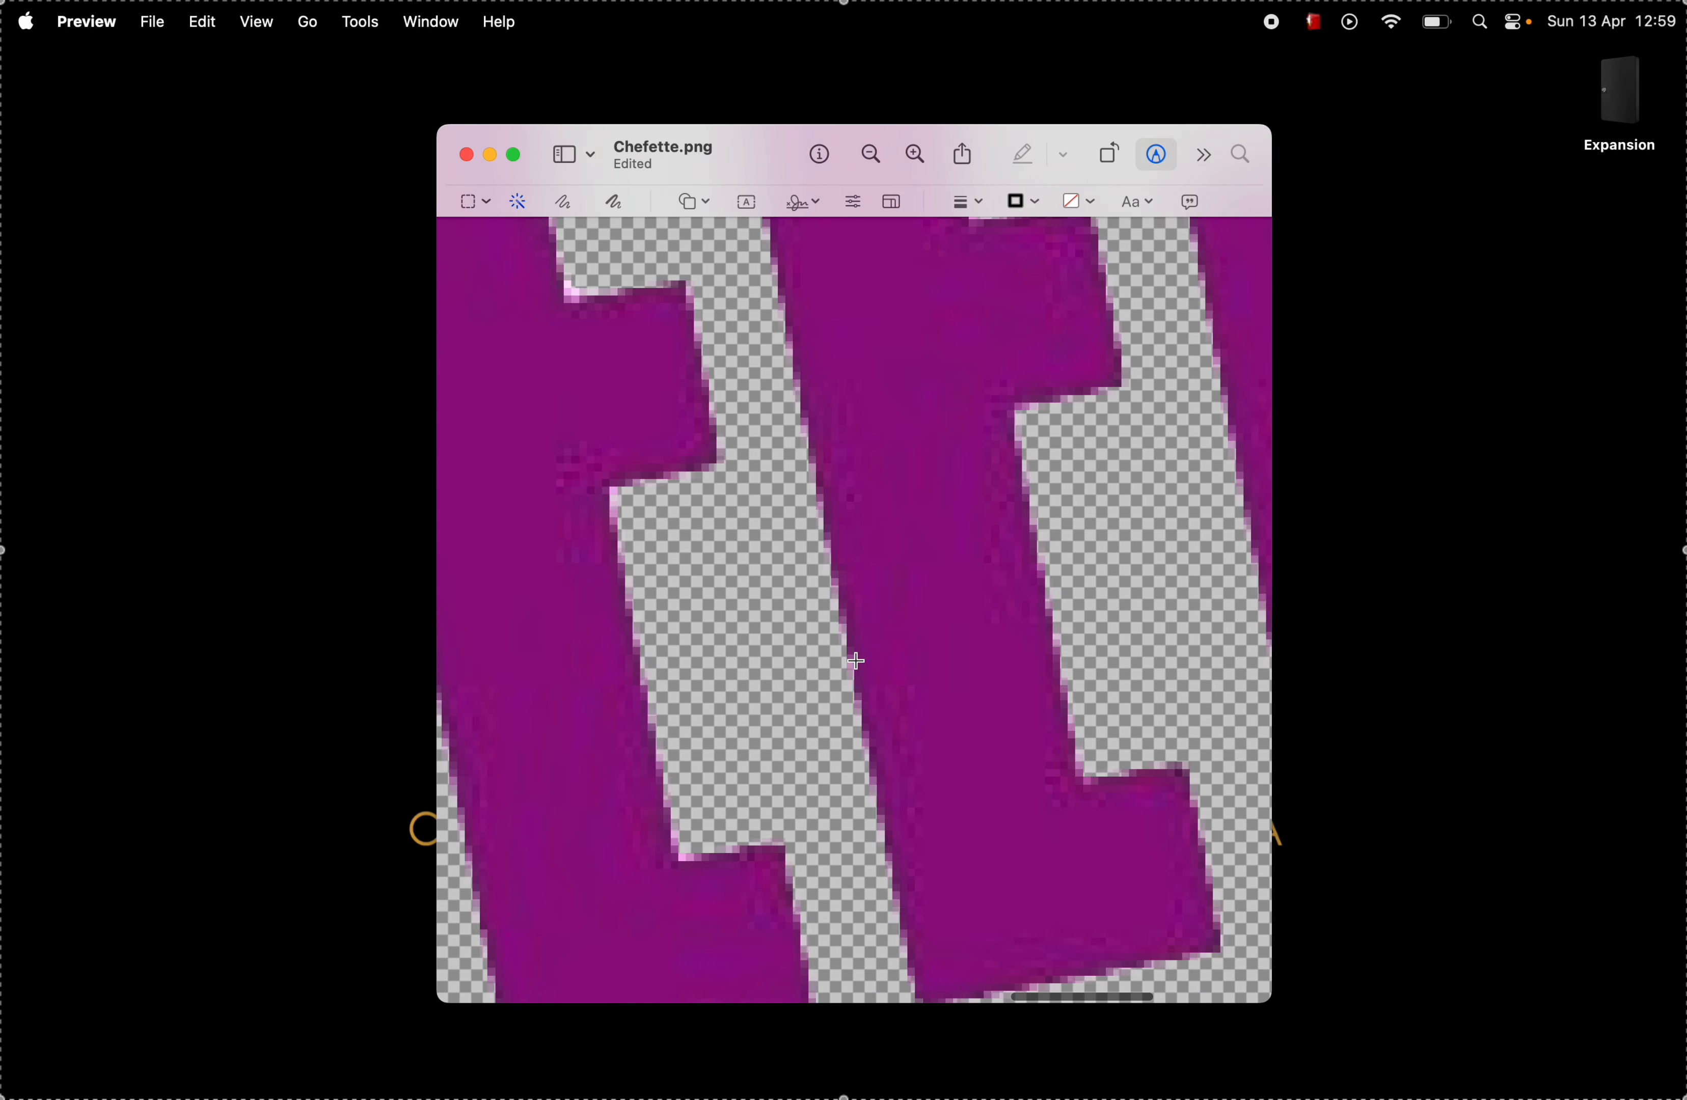
left_click_drag(871, 514, 986, 534)
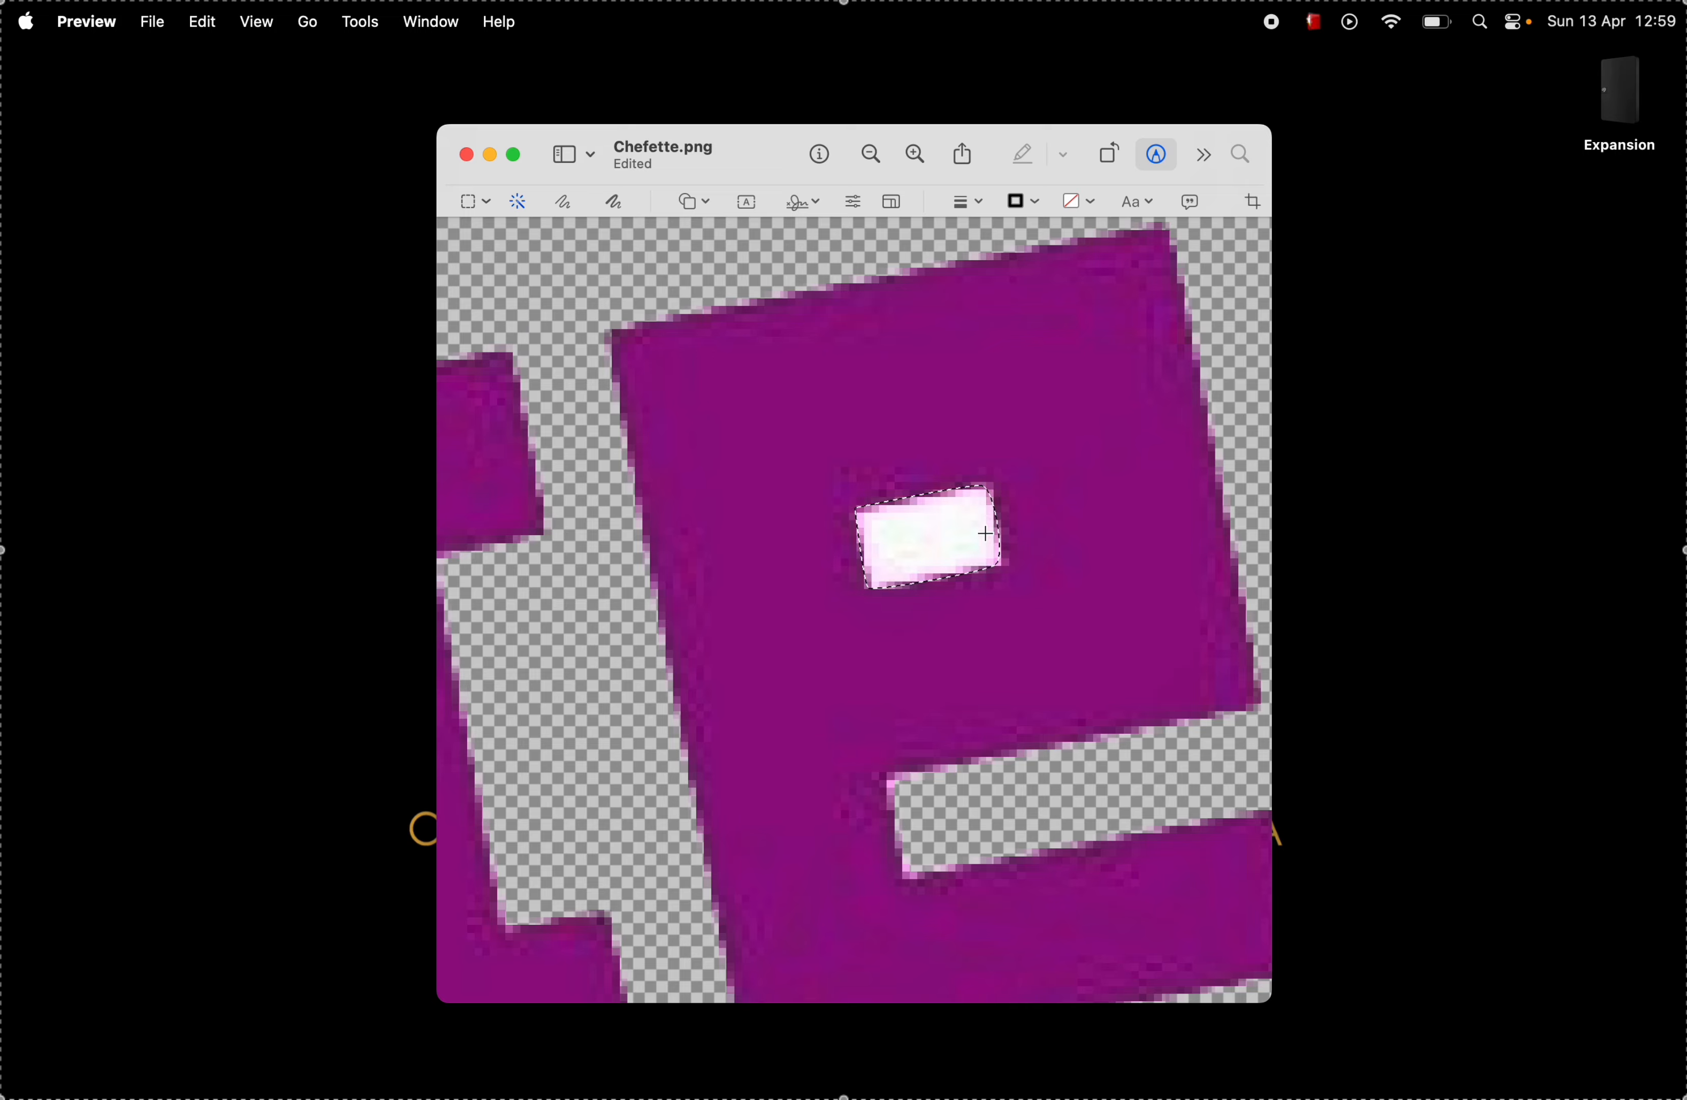
key("BackSpace")
scroll(985, 535, "down", 10)
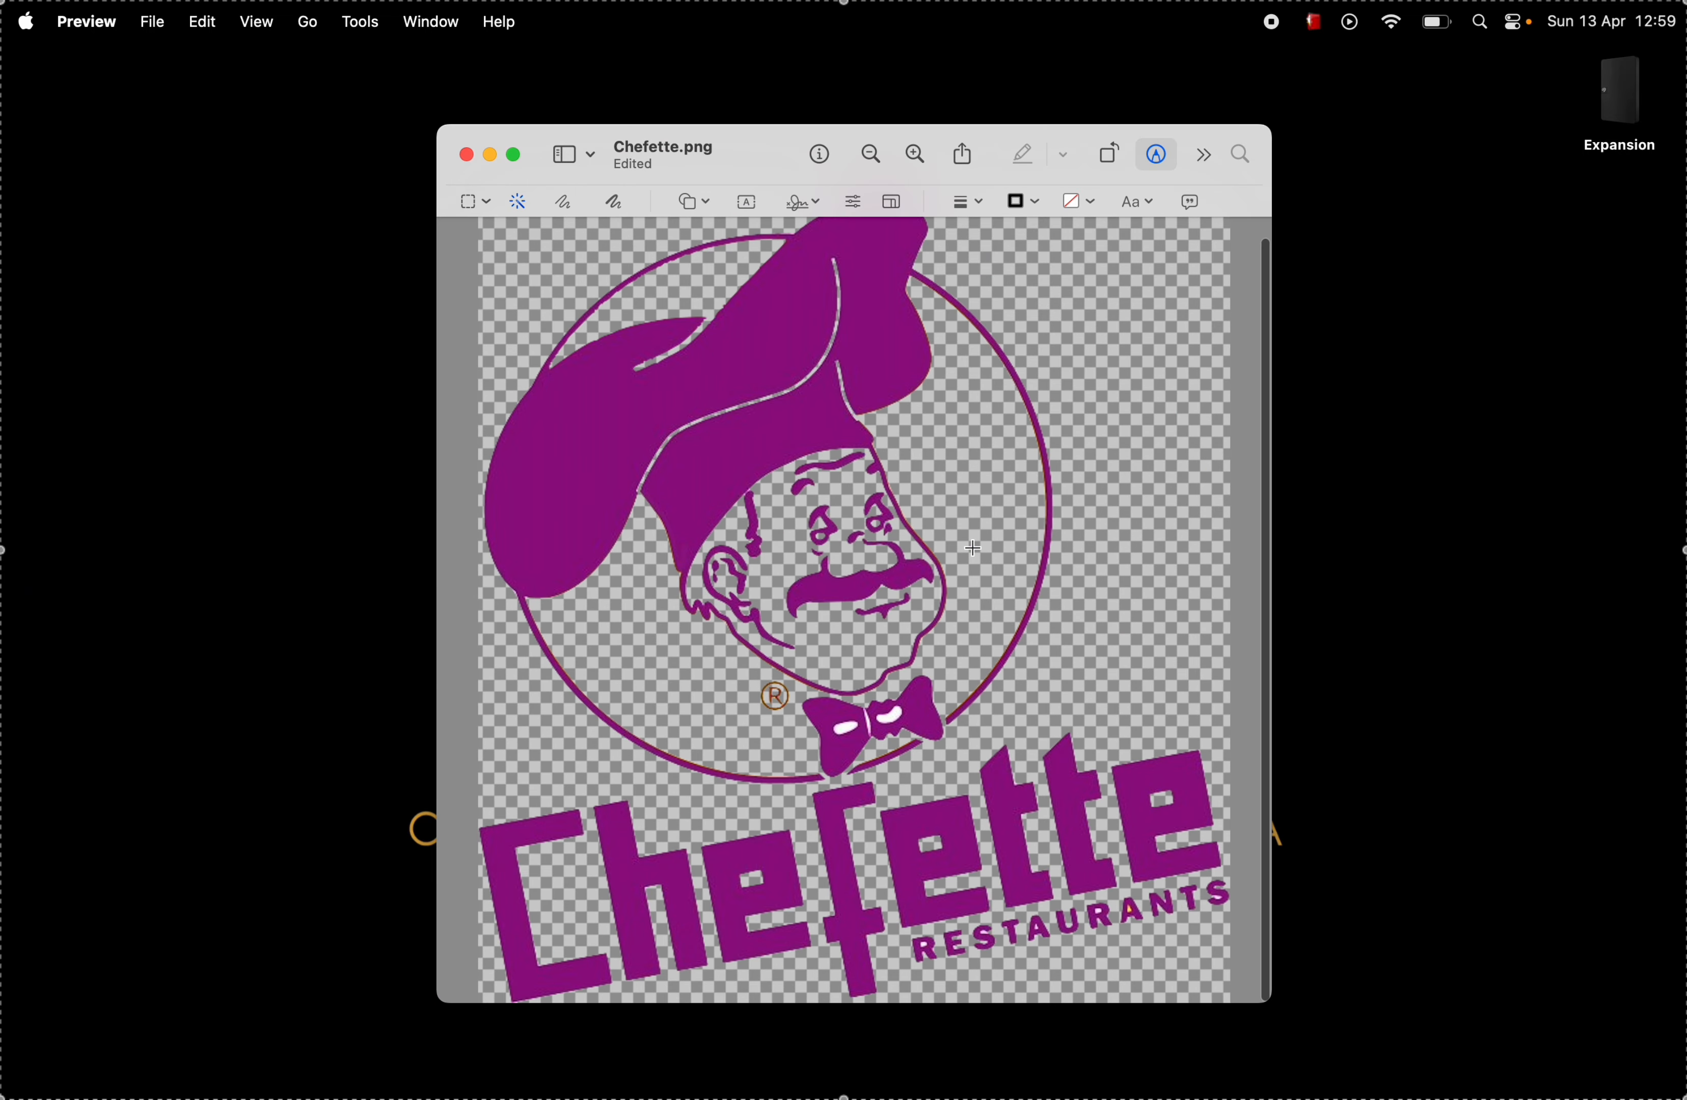
Step: Delete the white opening of the first R and the white patch in the first S's upper curve of RESTAURANTS with Instant Alpha
scroll(1137, 926, "up", 10)
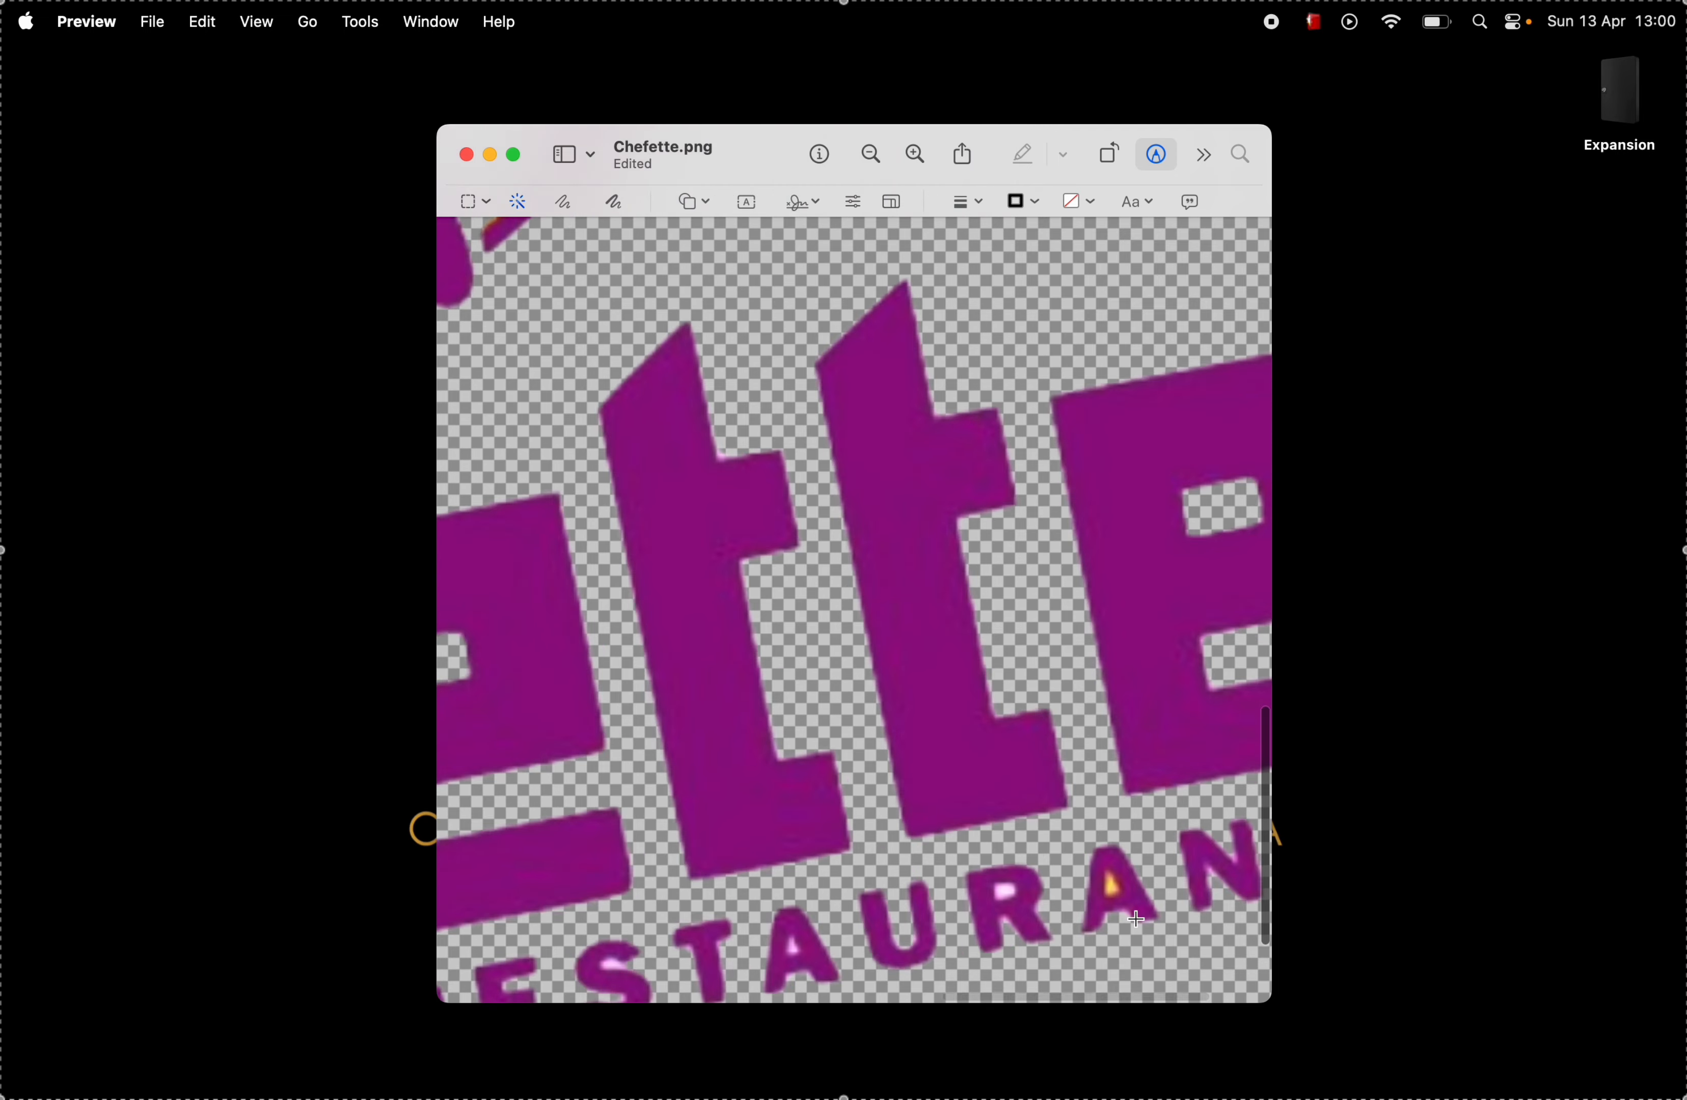
scroll(1136, 919, "left", 15)
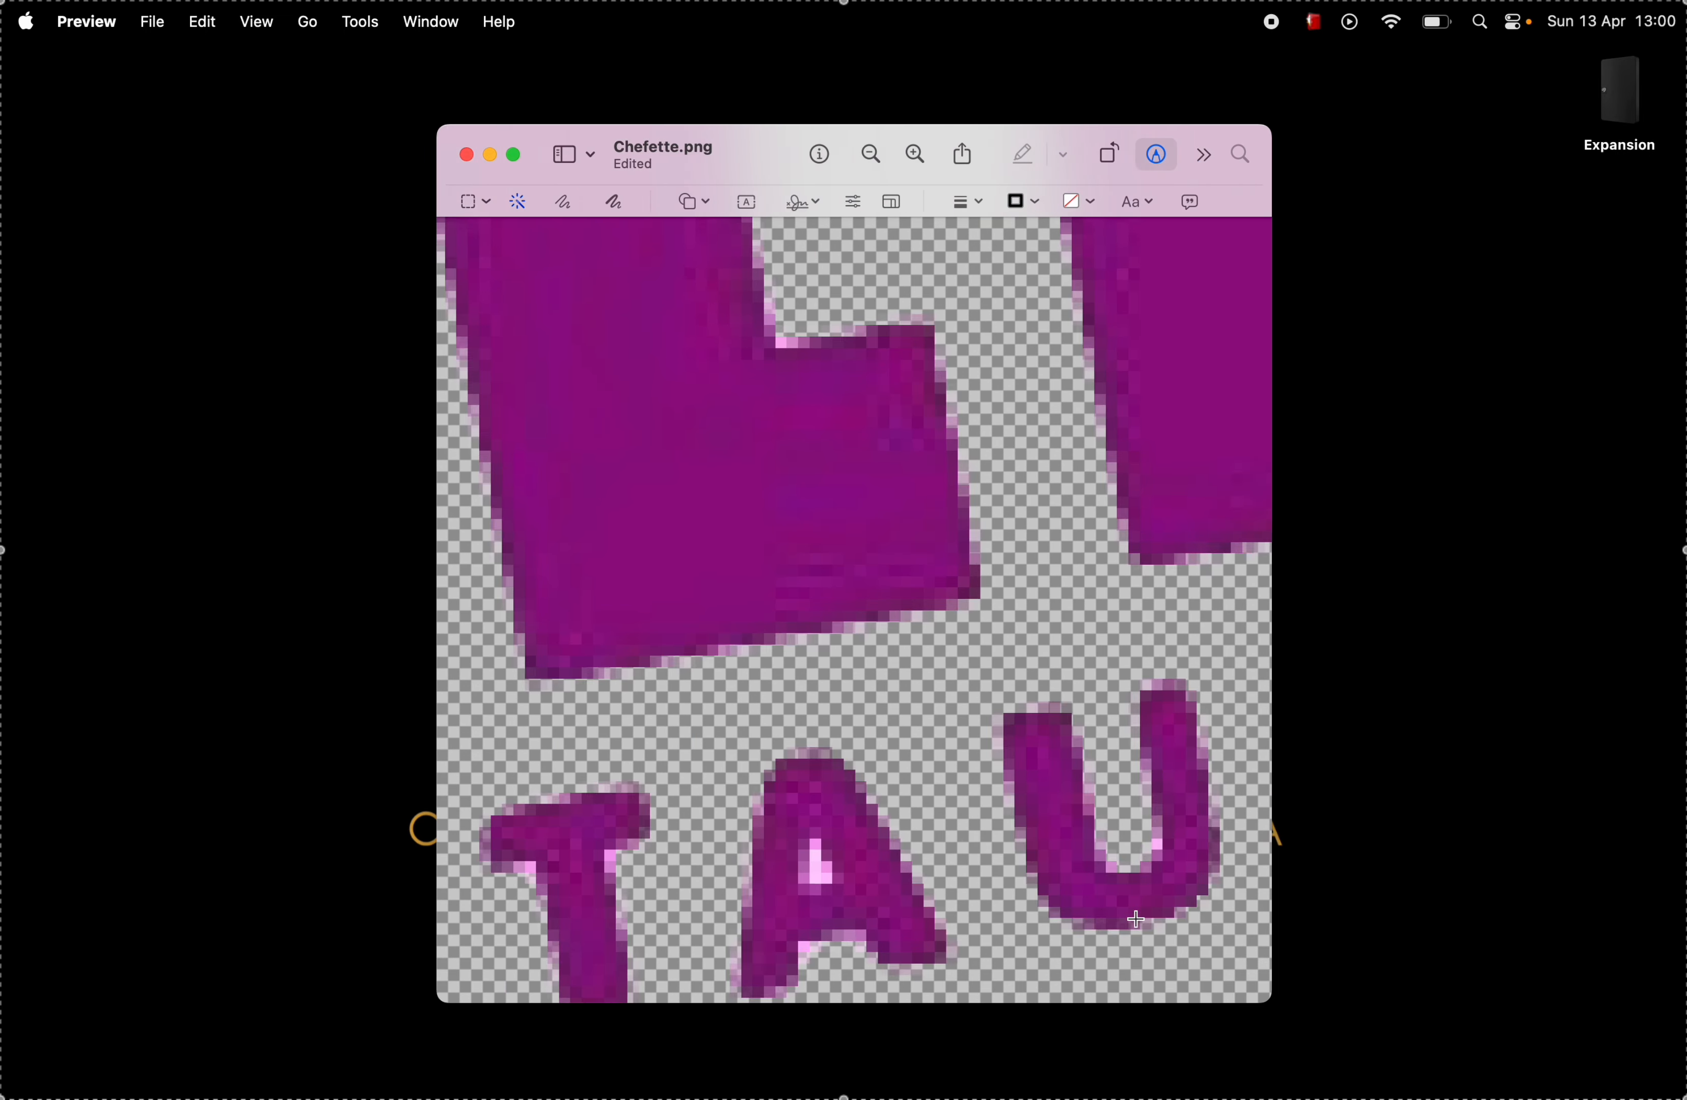
scroll(1136, 919, "left", 6)
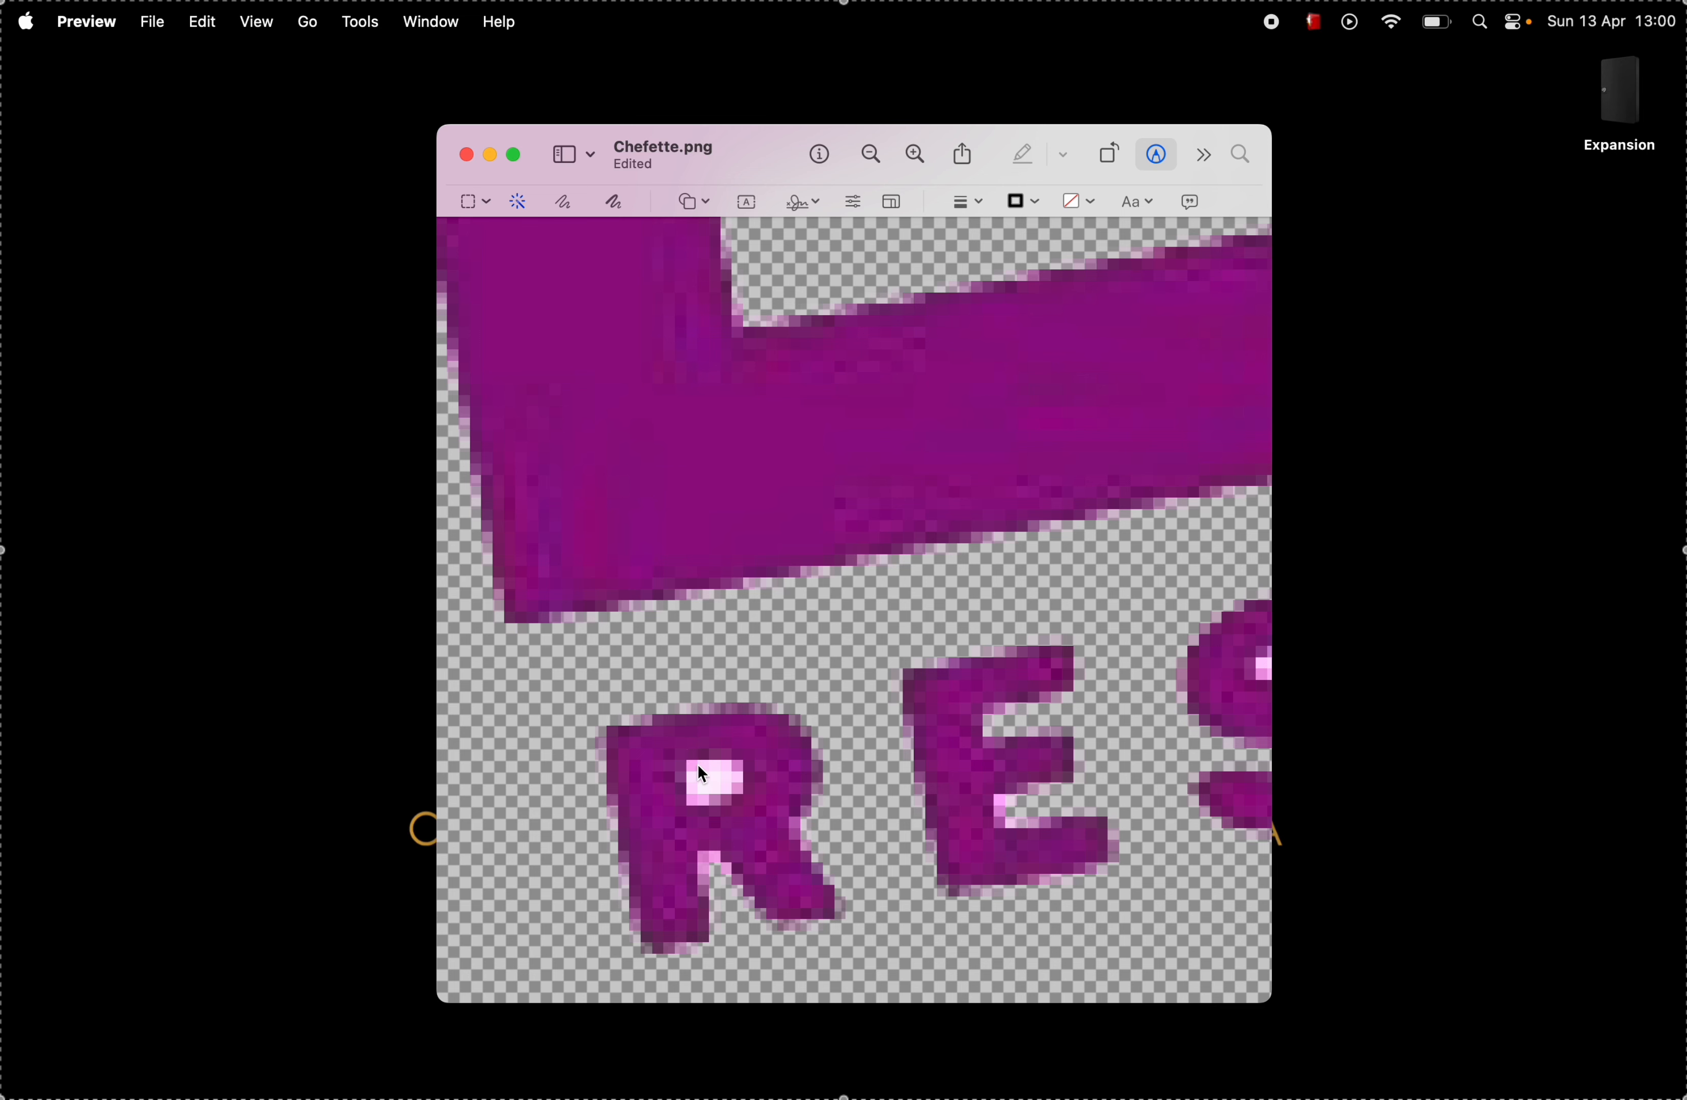
left_click_drag(692, 765, 734, 788)
key("Delete")
scroll(734, 788, "right", 10)
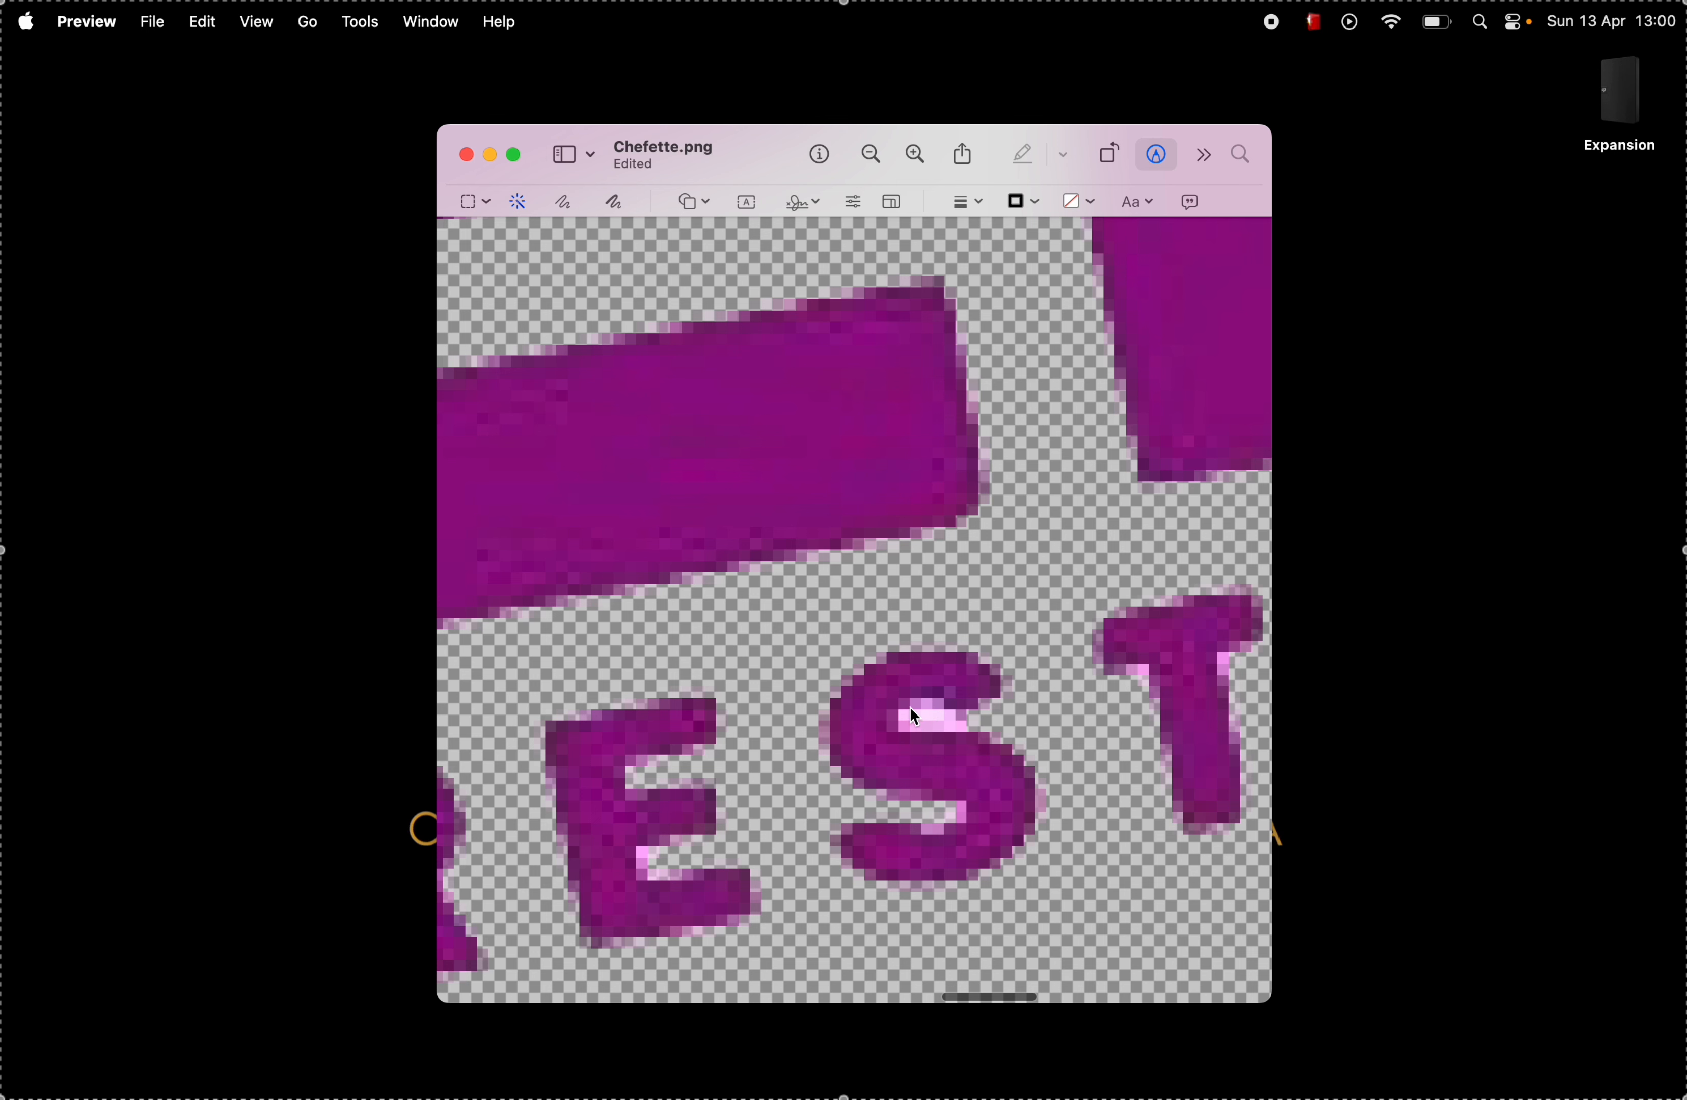
left_click_drag(912, 709, 983, 727)
key("Delete")
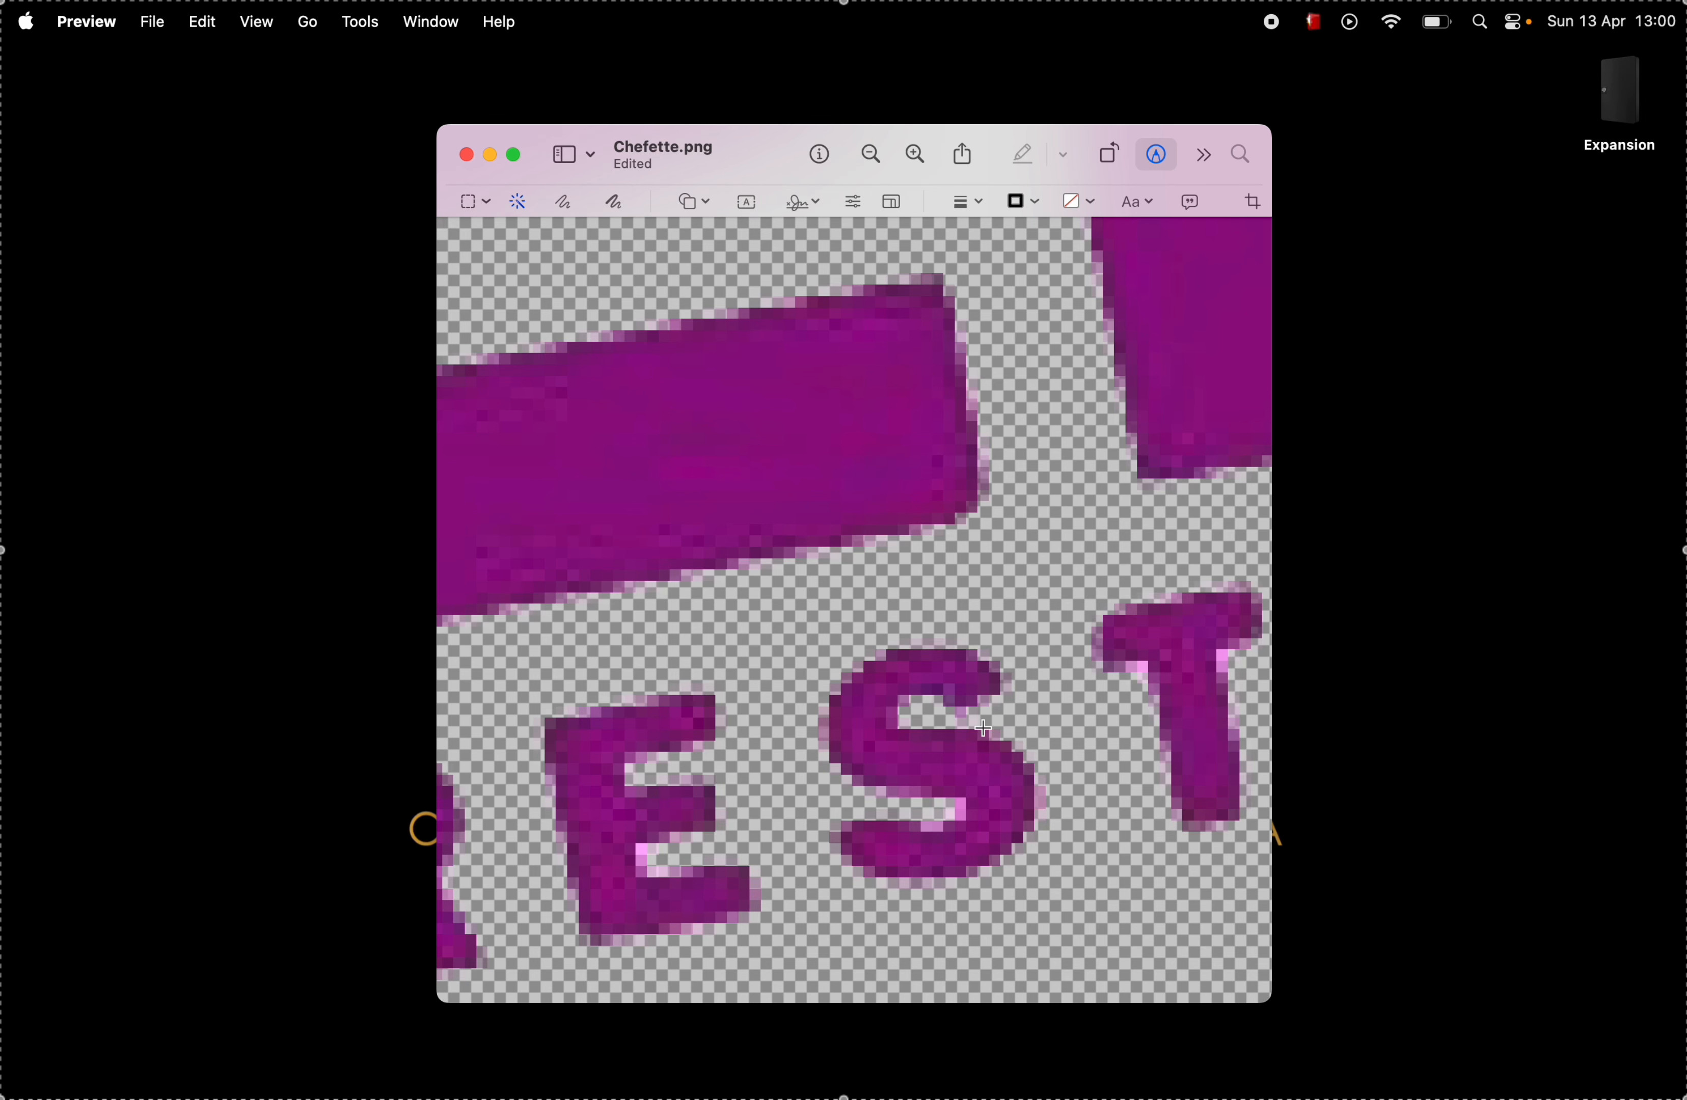
Step: Delete the white opening inside the first A of the RESTAURANTS lettering with Instant Alpha
scroll(1040, 800, "right", 5)
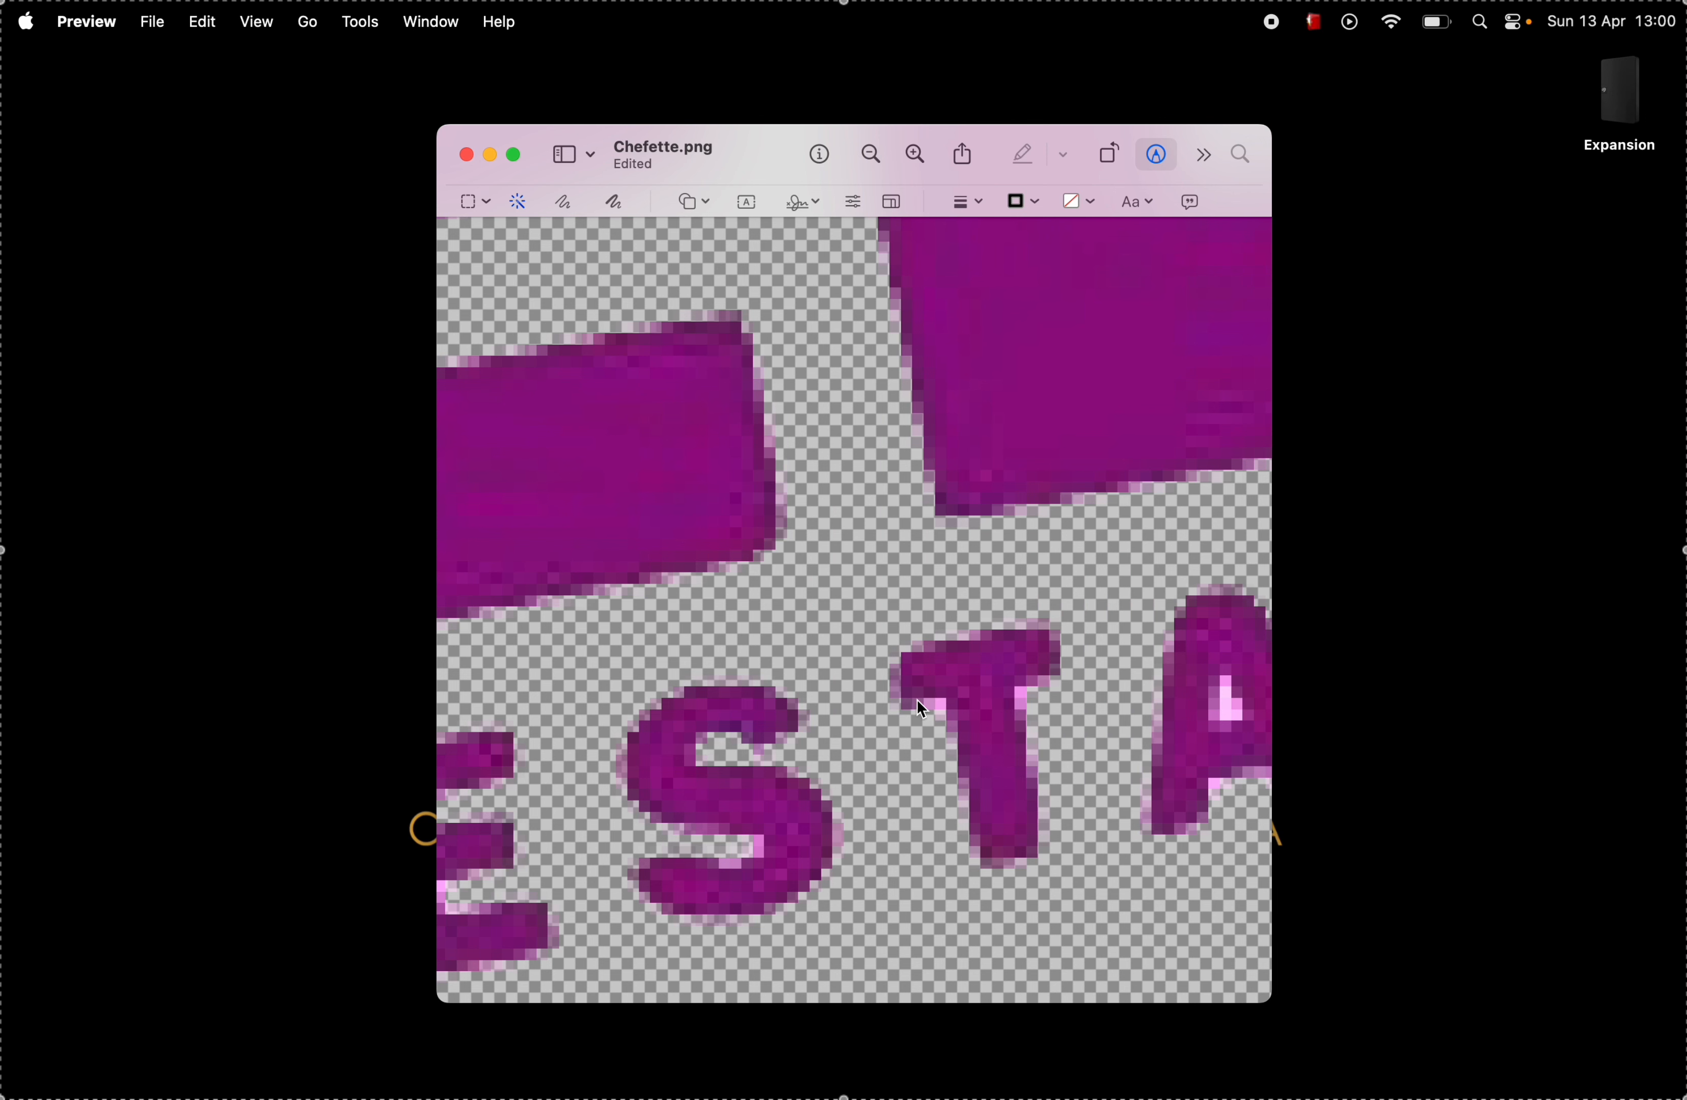
left_click_drag(917, 701, 948, 727)
scroll(968, 732, "right", 5)
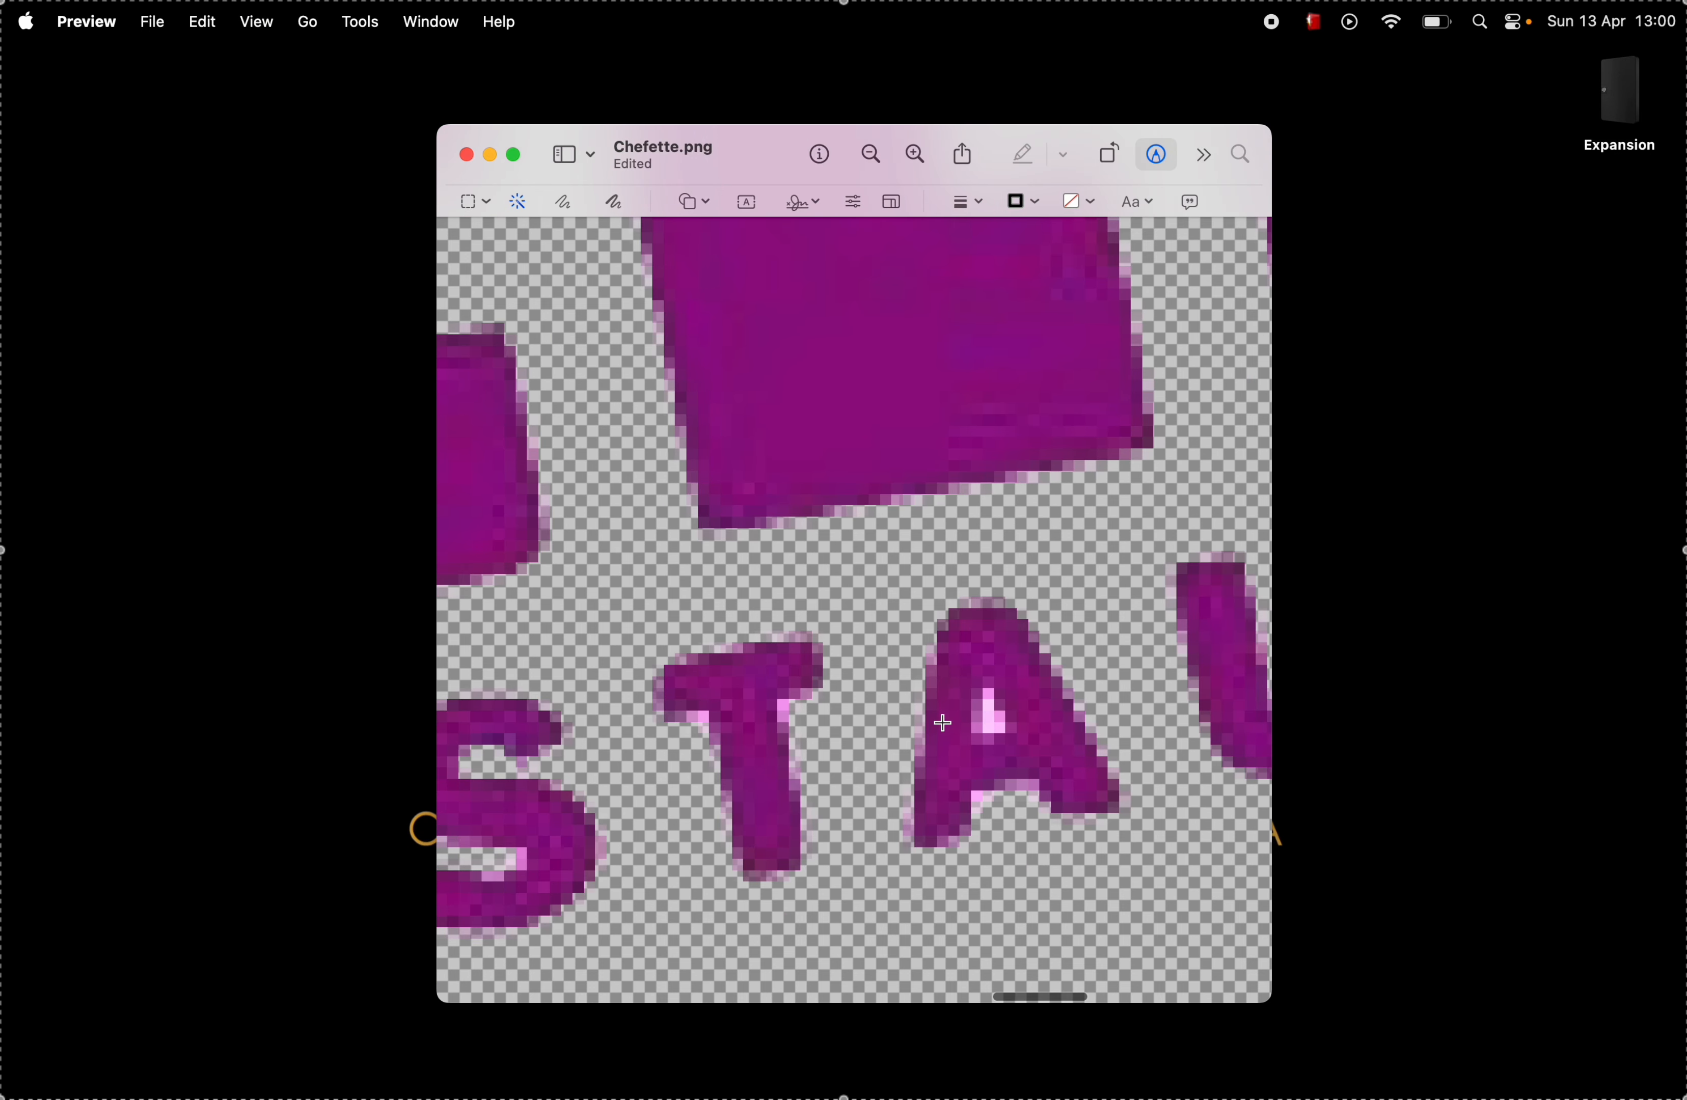
left_click_drag(990, 697, 998, 743)
key("Delete")
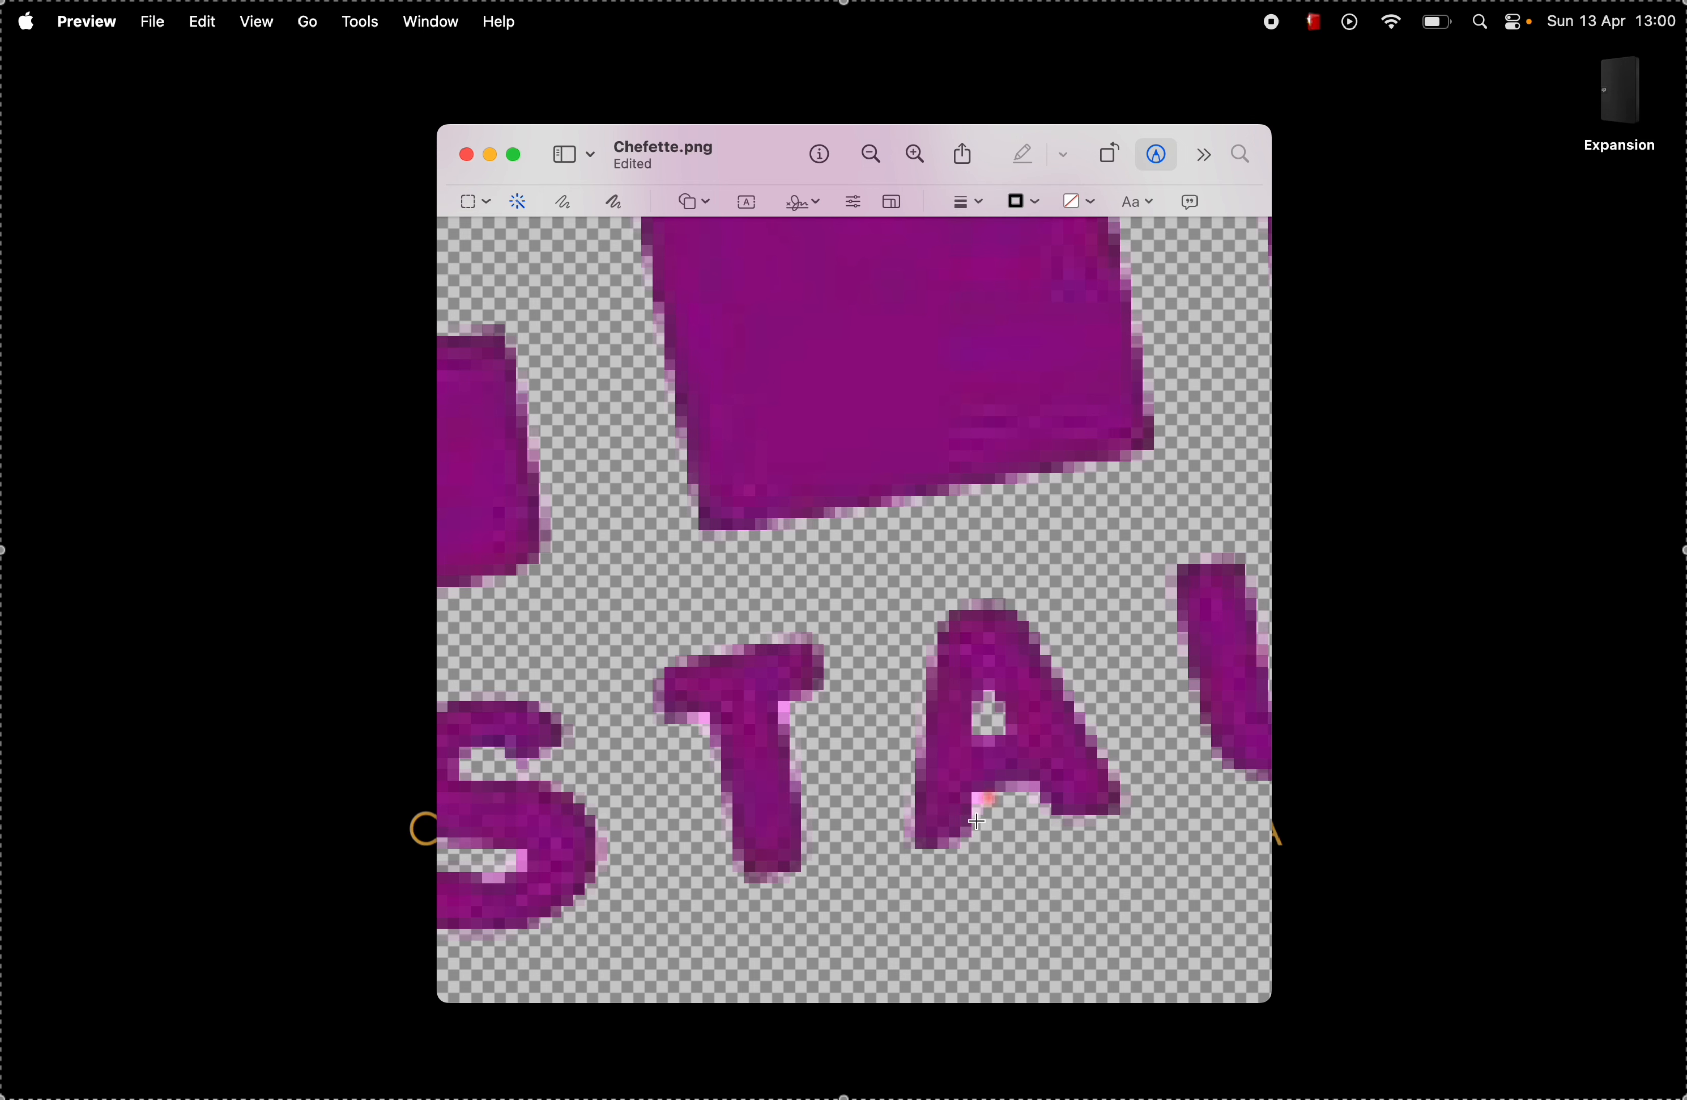
Step: Delete the white opening of the second R and the yellow opening of the second A in RESTAURANTS with Instant Alpha
scroll(1069, 793, "right", 10)
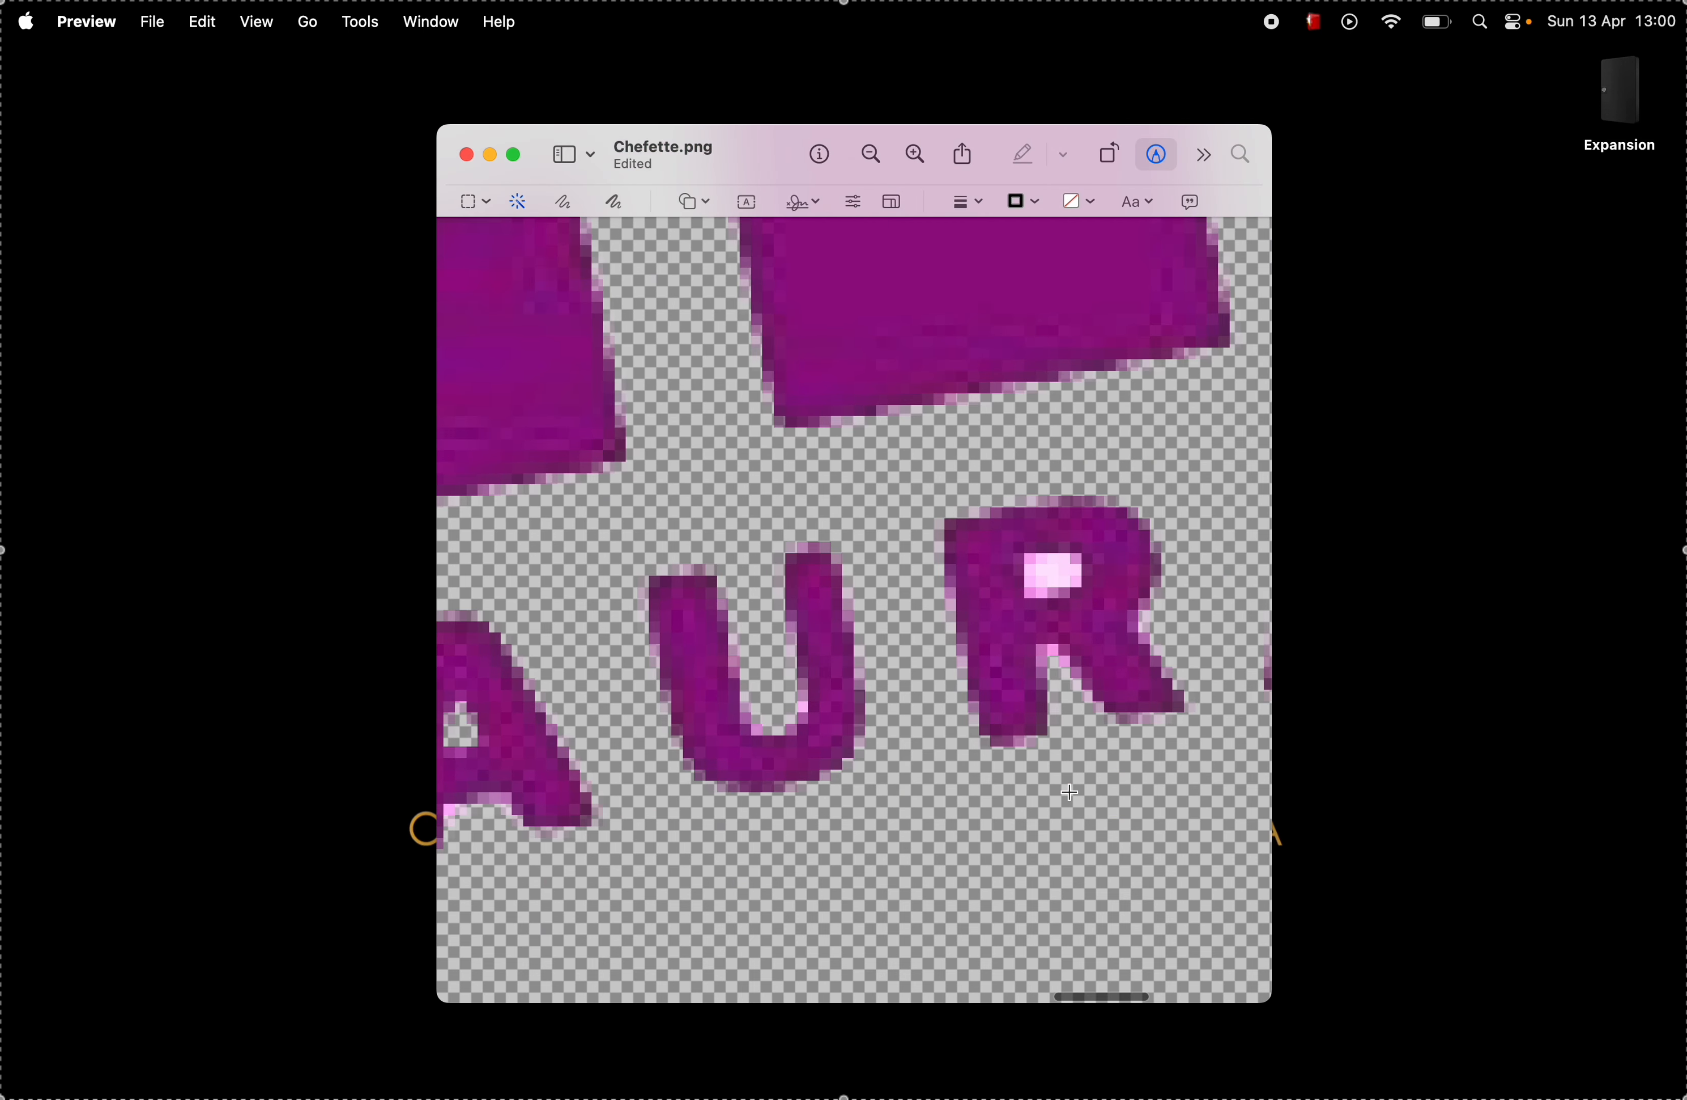
mouse_move(809, 615)
left_mouse_down()
mouse_move(858, 610)
mouse_move(853, 623)
left_mouse_up()
key("BackSpace")
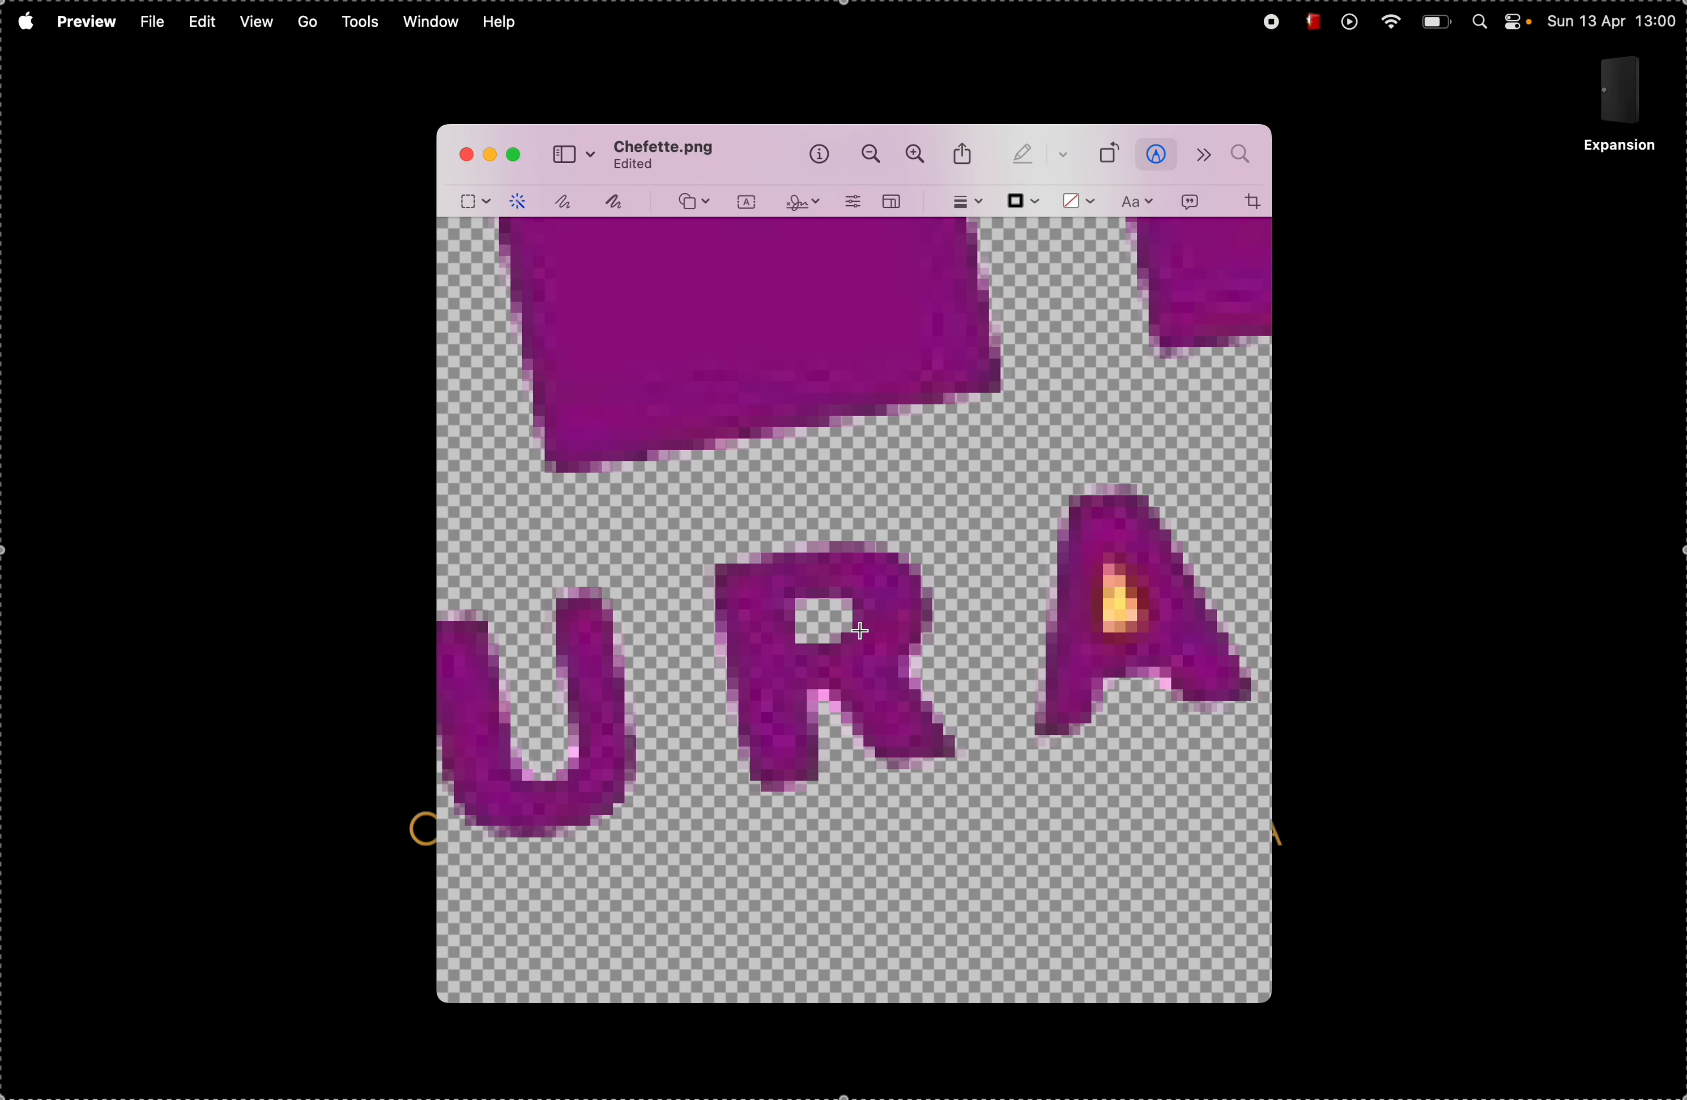
scroll(886, 646, "right", 5)
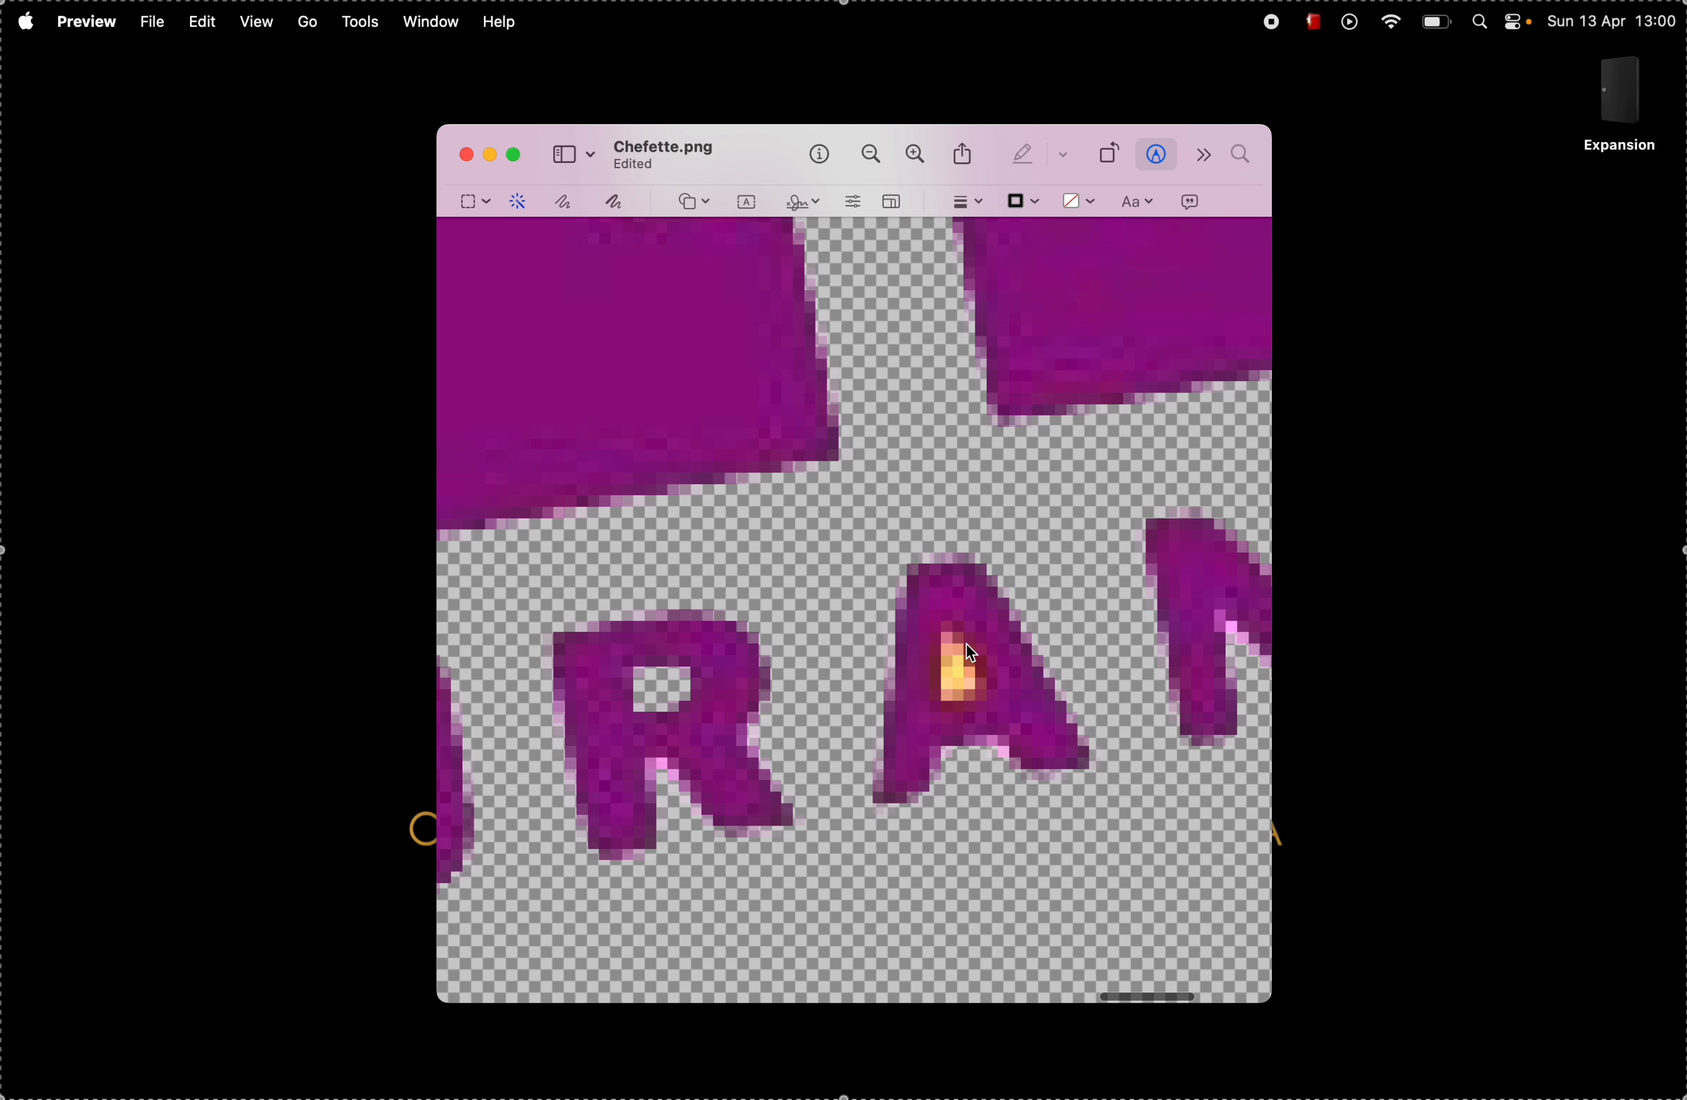
left_click_drag(951, 642, 965, 711)
key("BackSpace")
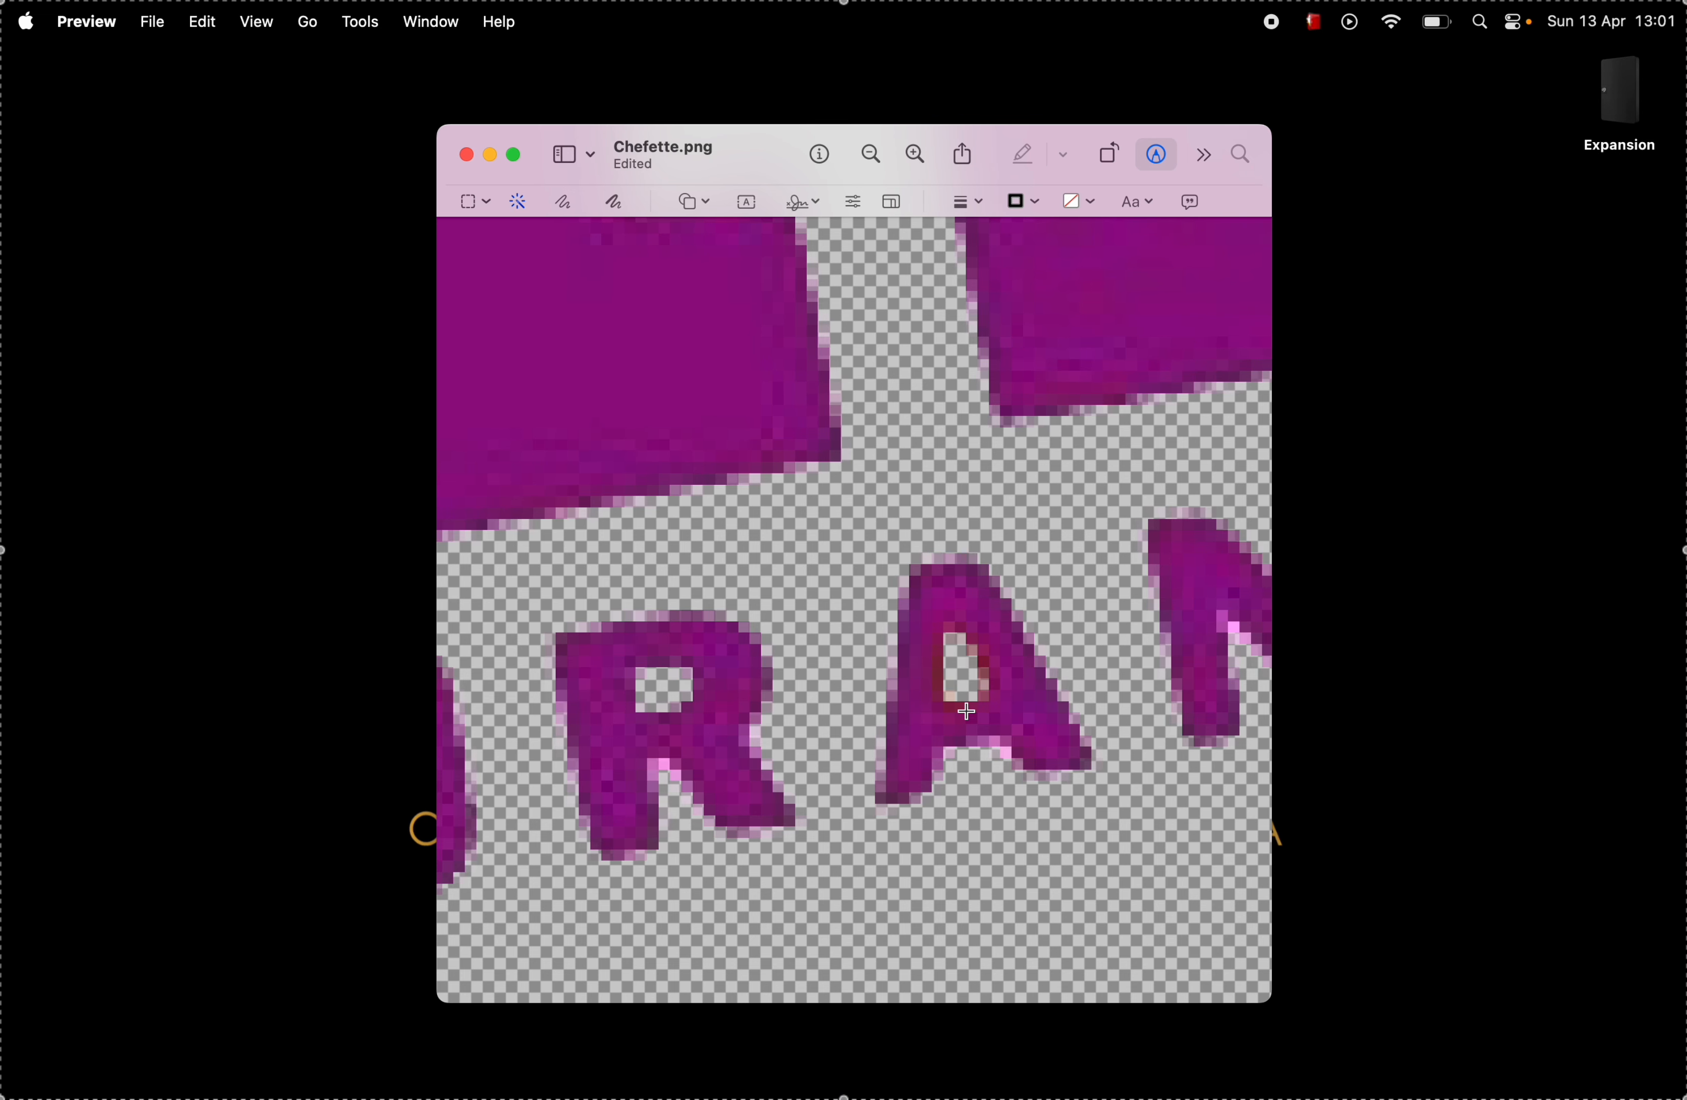
Step: Delete the white patch in the lower curve of the last S of RESTAURANTS with Instant Alpha
scroll(966, 711, "right", 10)
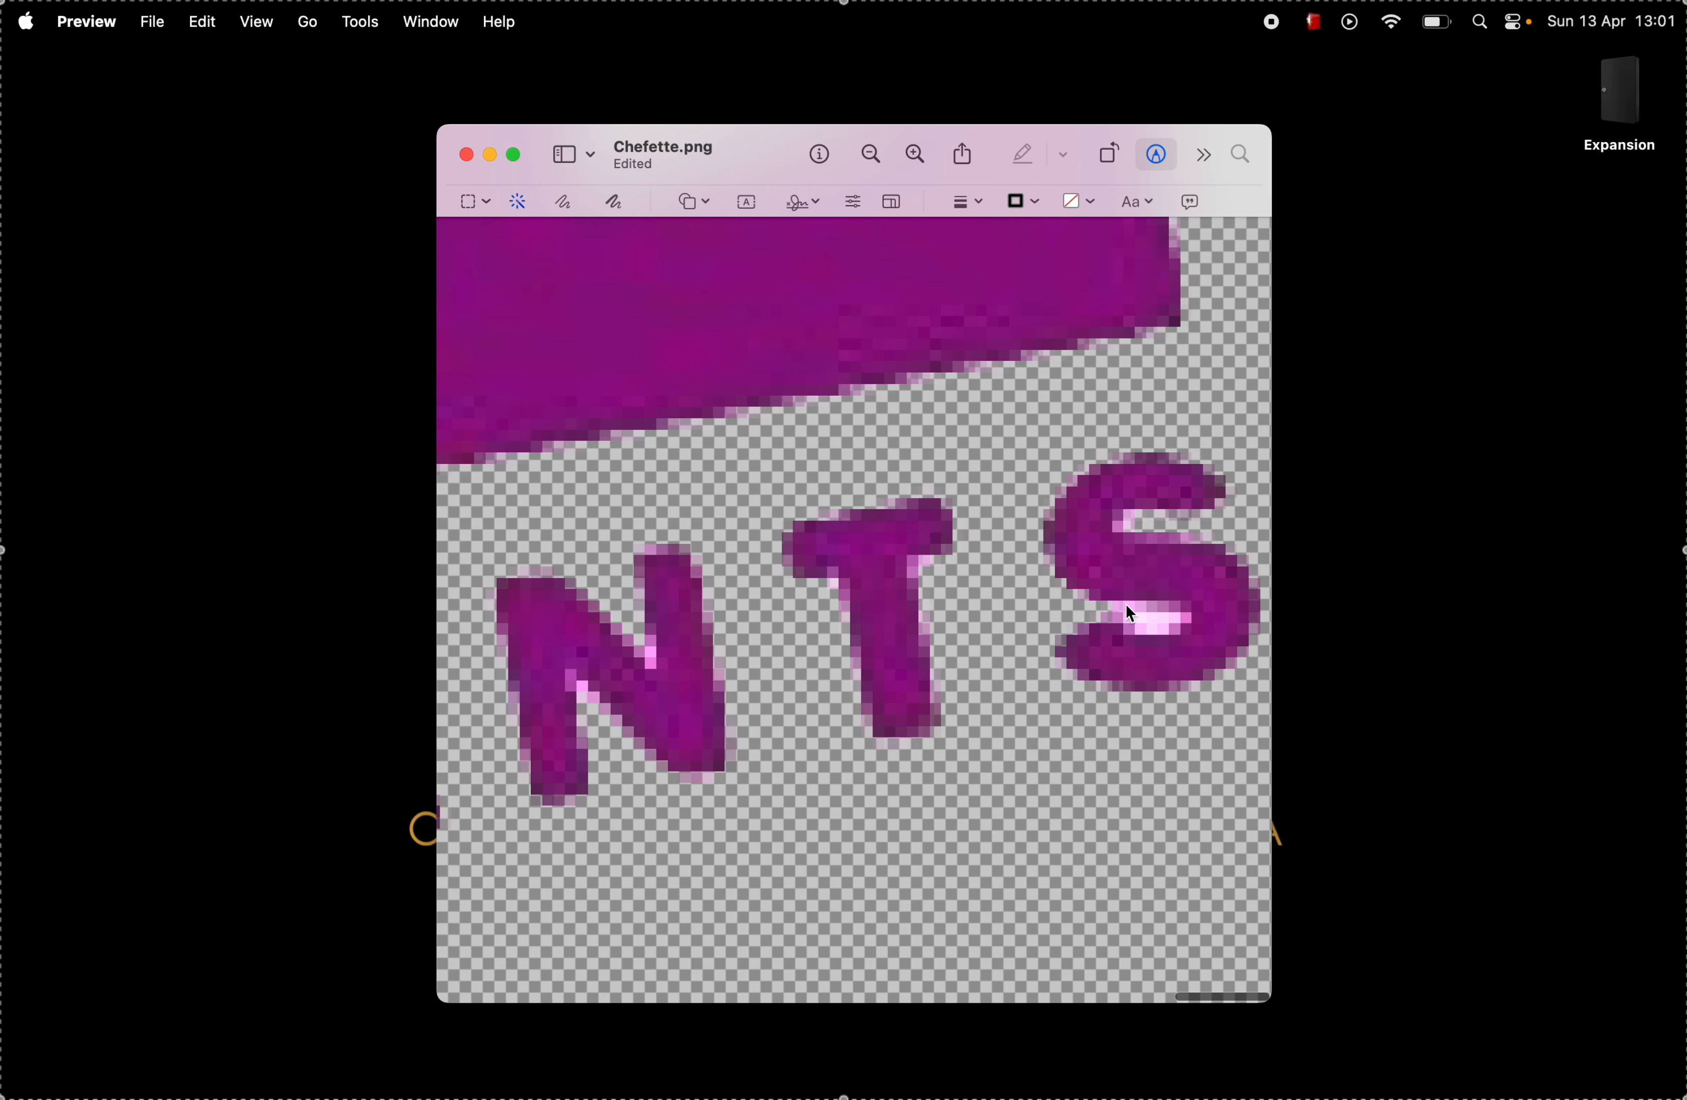
left_click_drag(1127, 605, 1178, 621)
key("BackSpace")
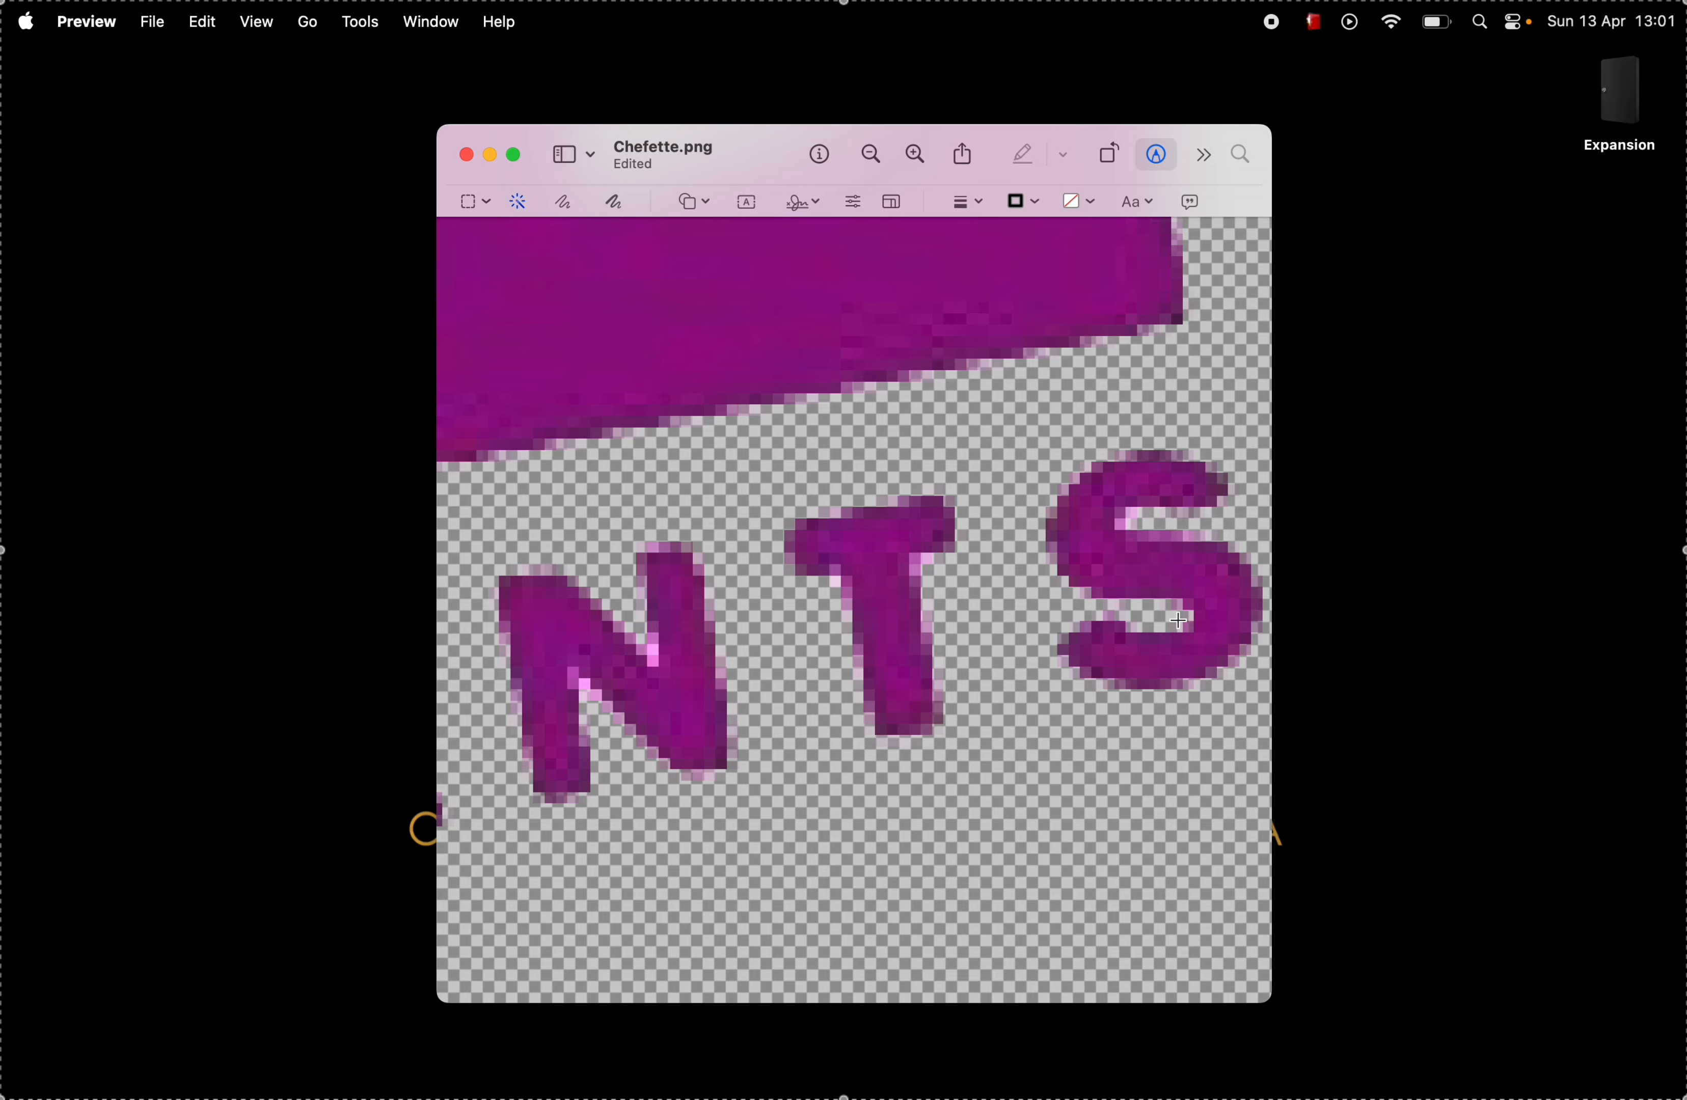
scroll(1178, 619, "down", 10)
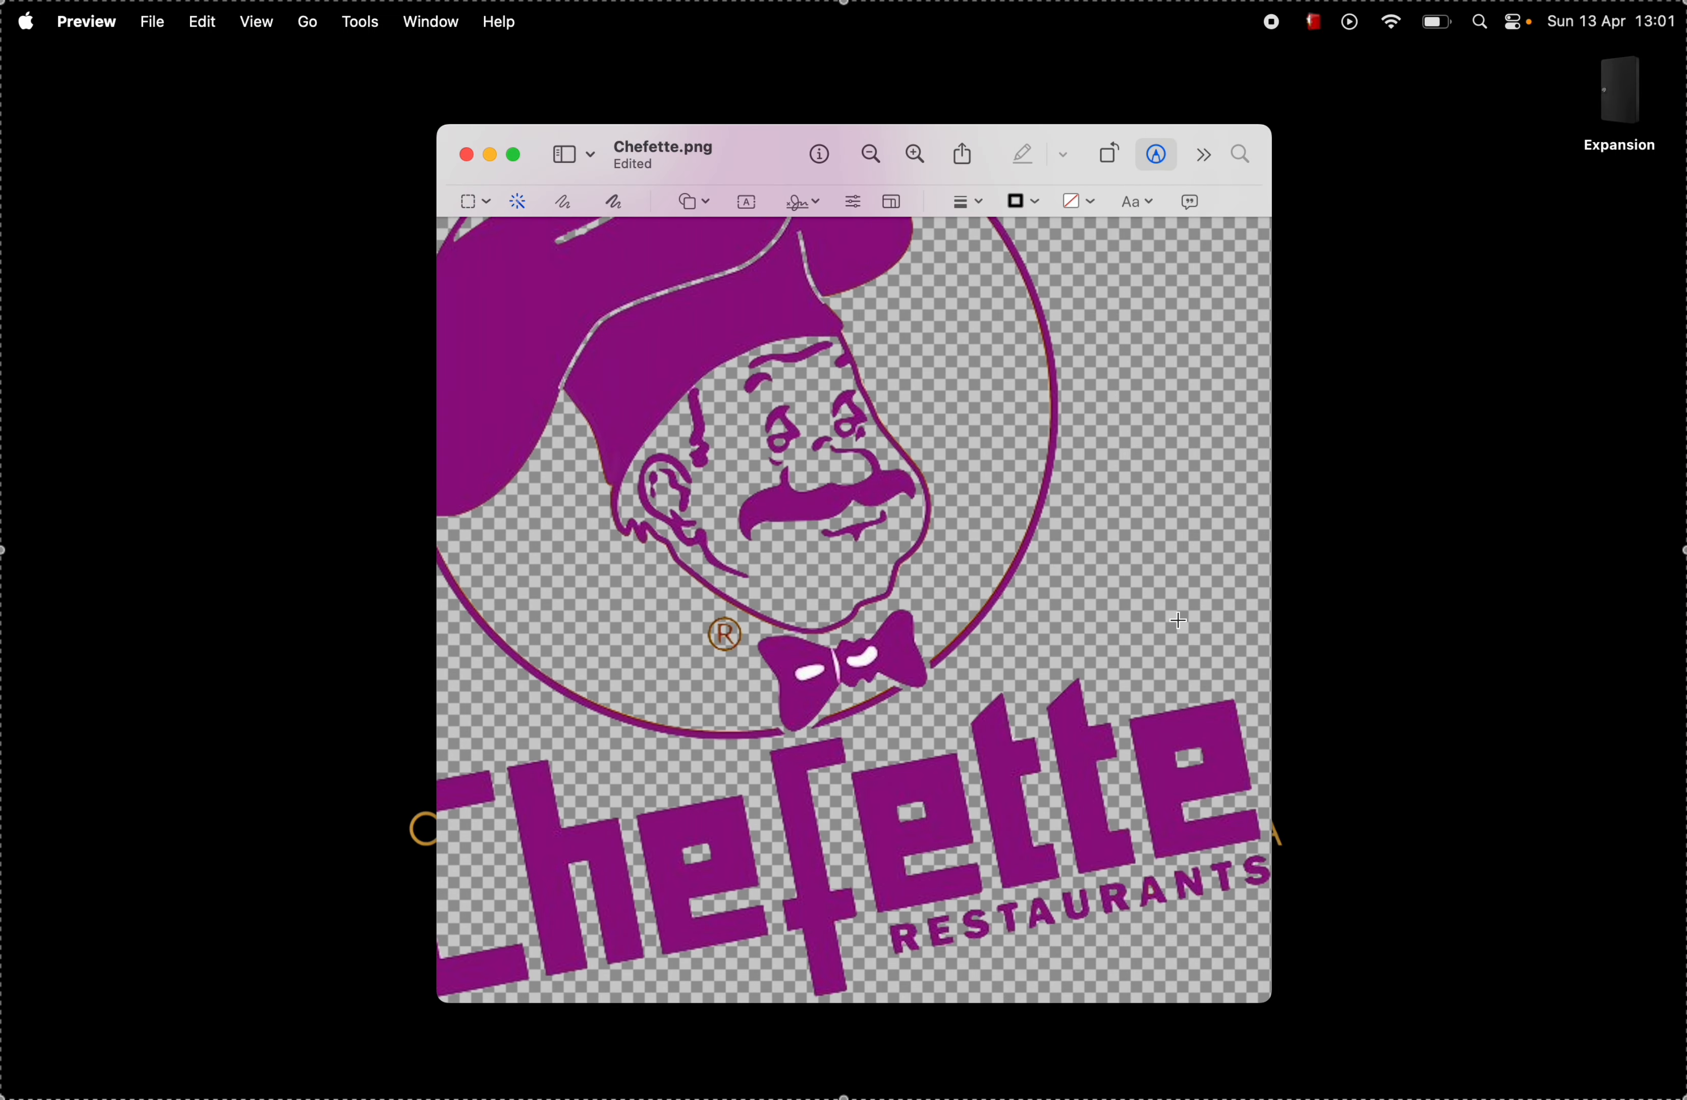
scroll(1177, 620, "down", 5)
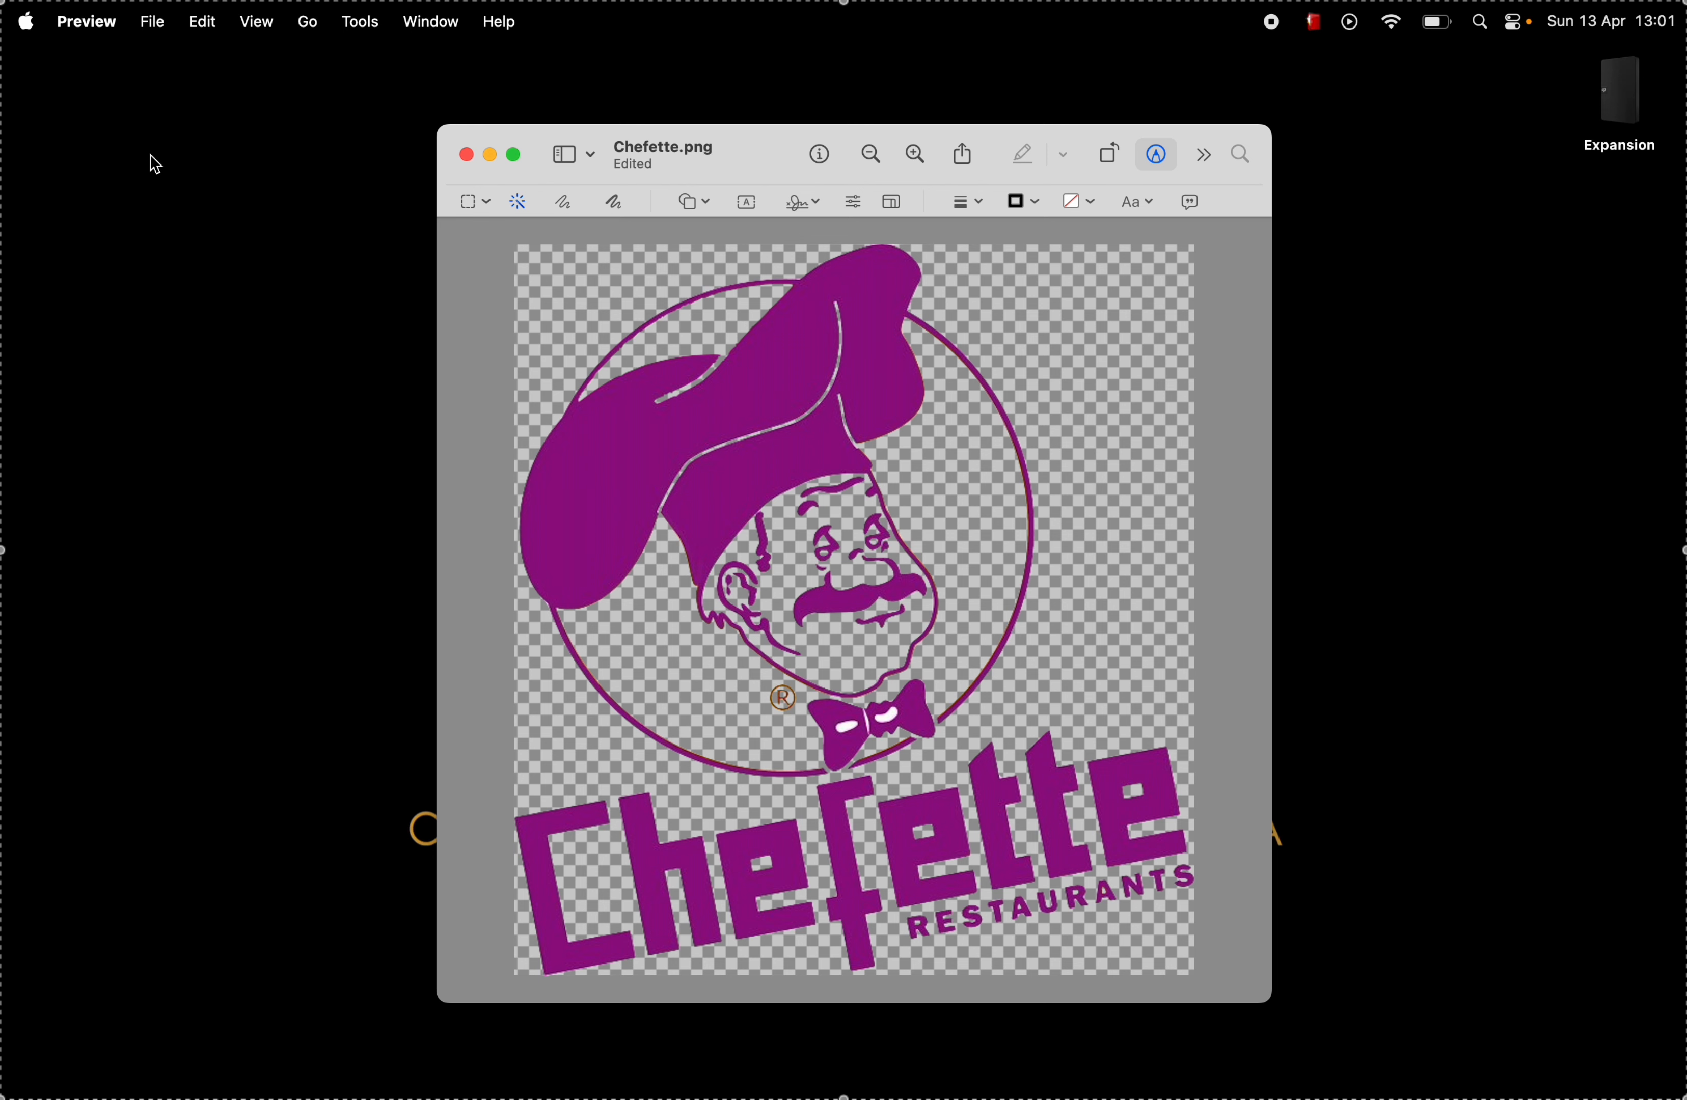
Step: Export the image as Chefette to the Downloads folder in PNG format with Alpha enabled
left_click(158, 29)
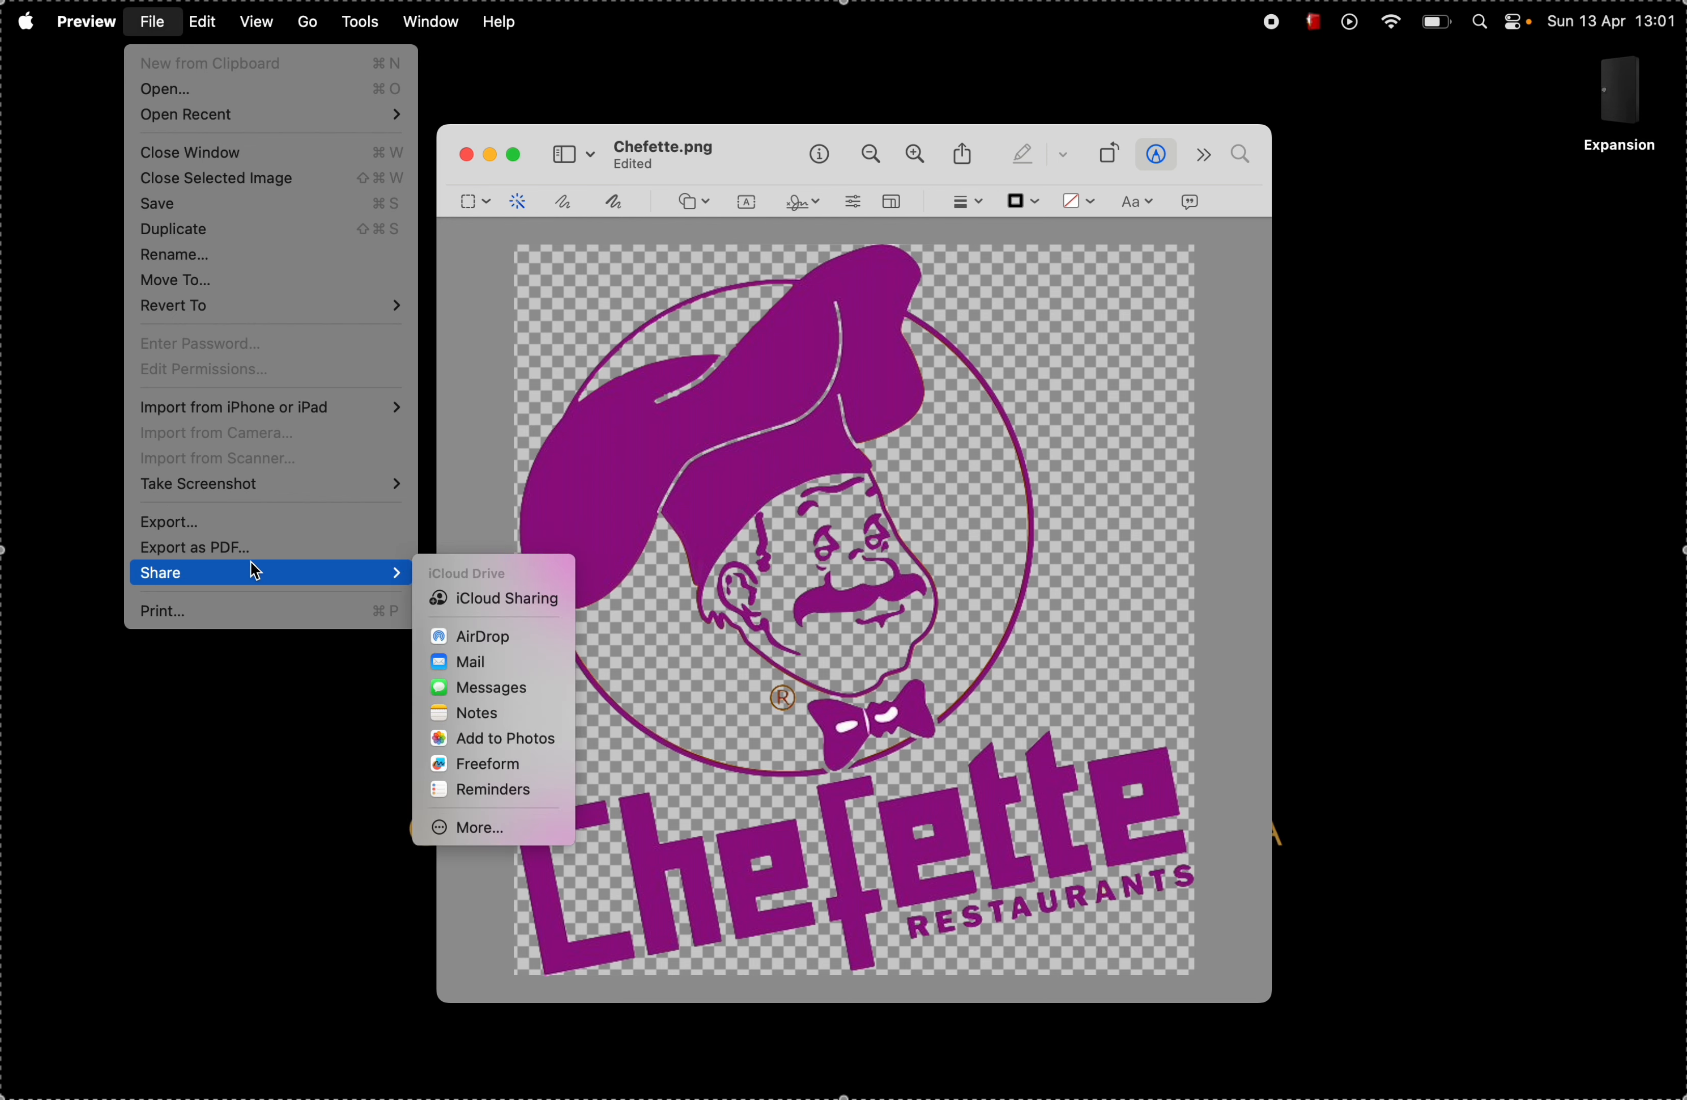
left_click(229, 524)
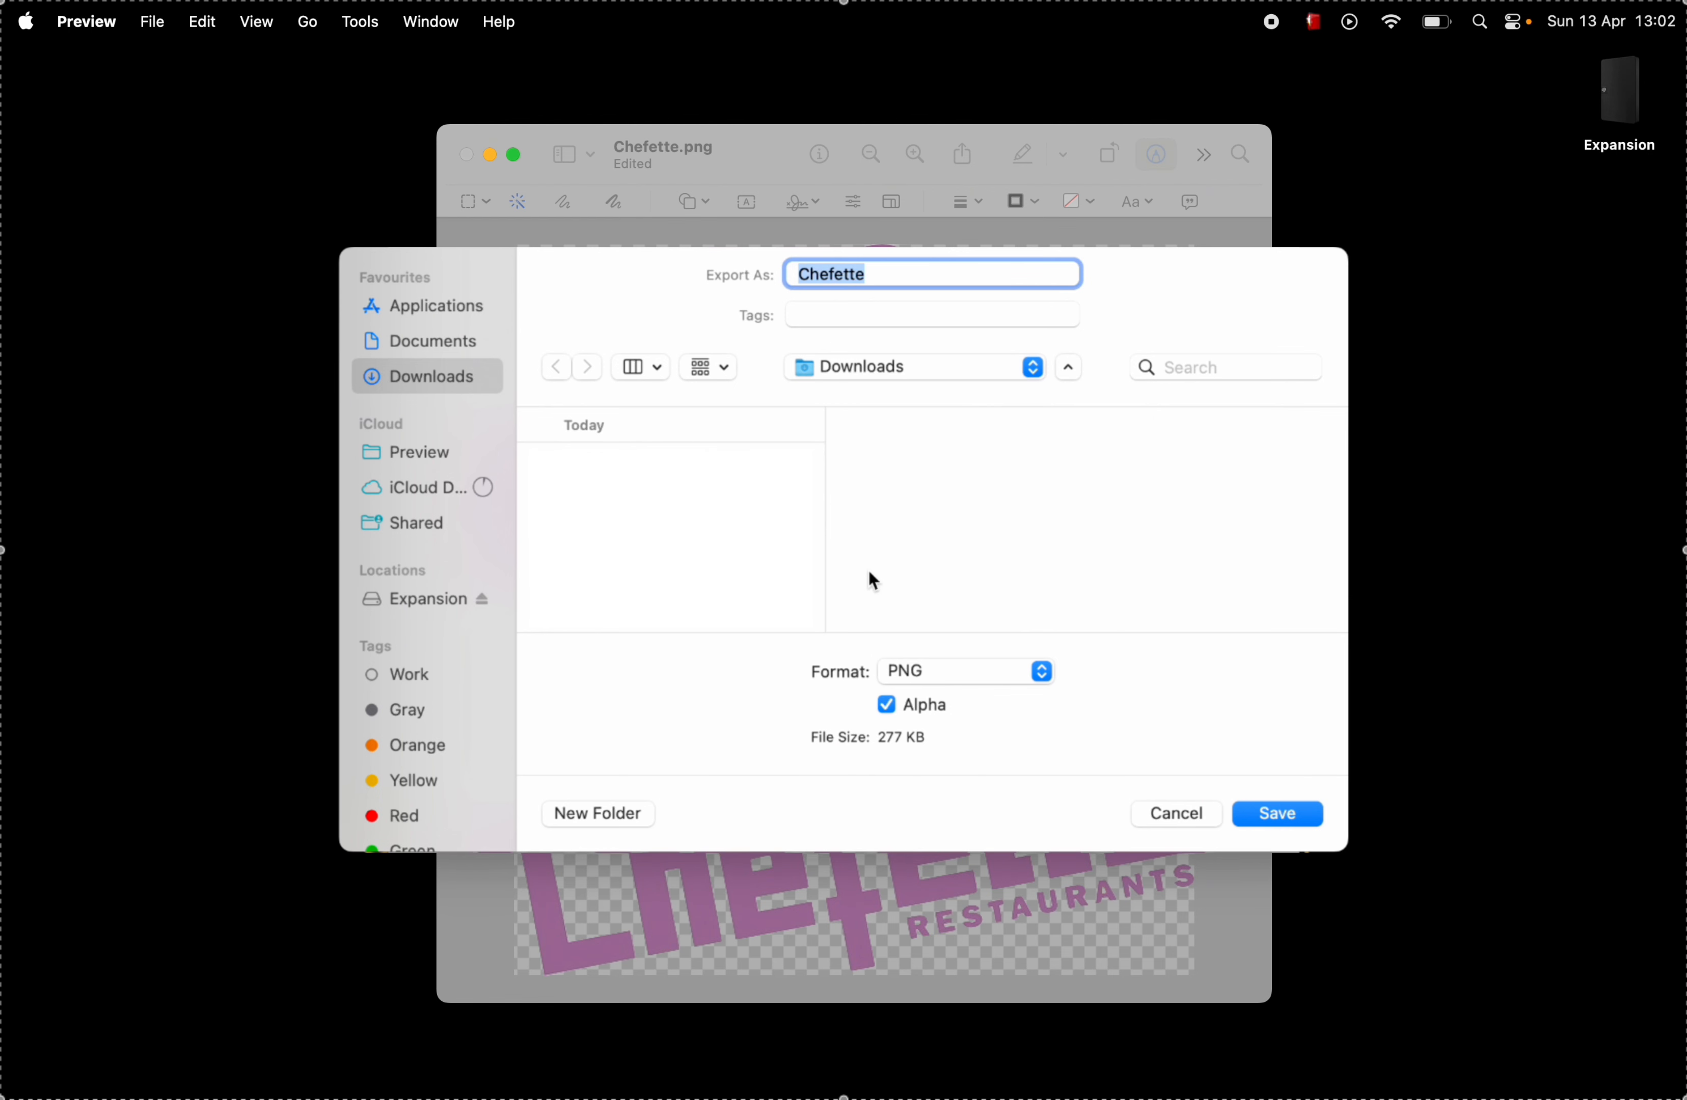
key("Return")
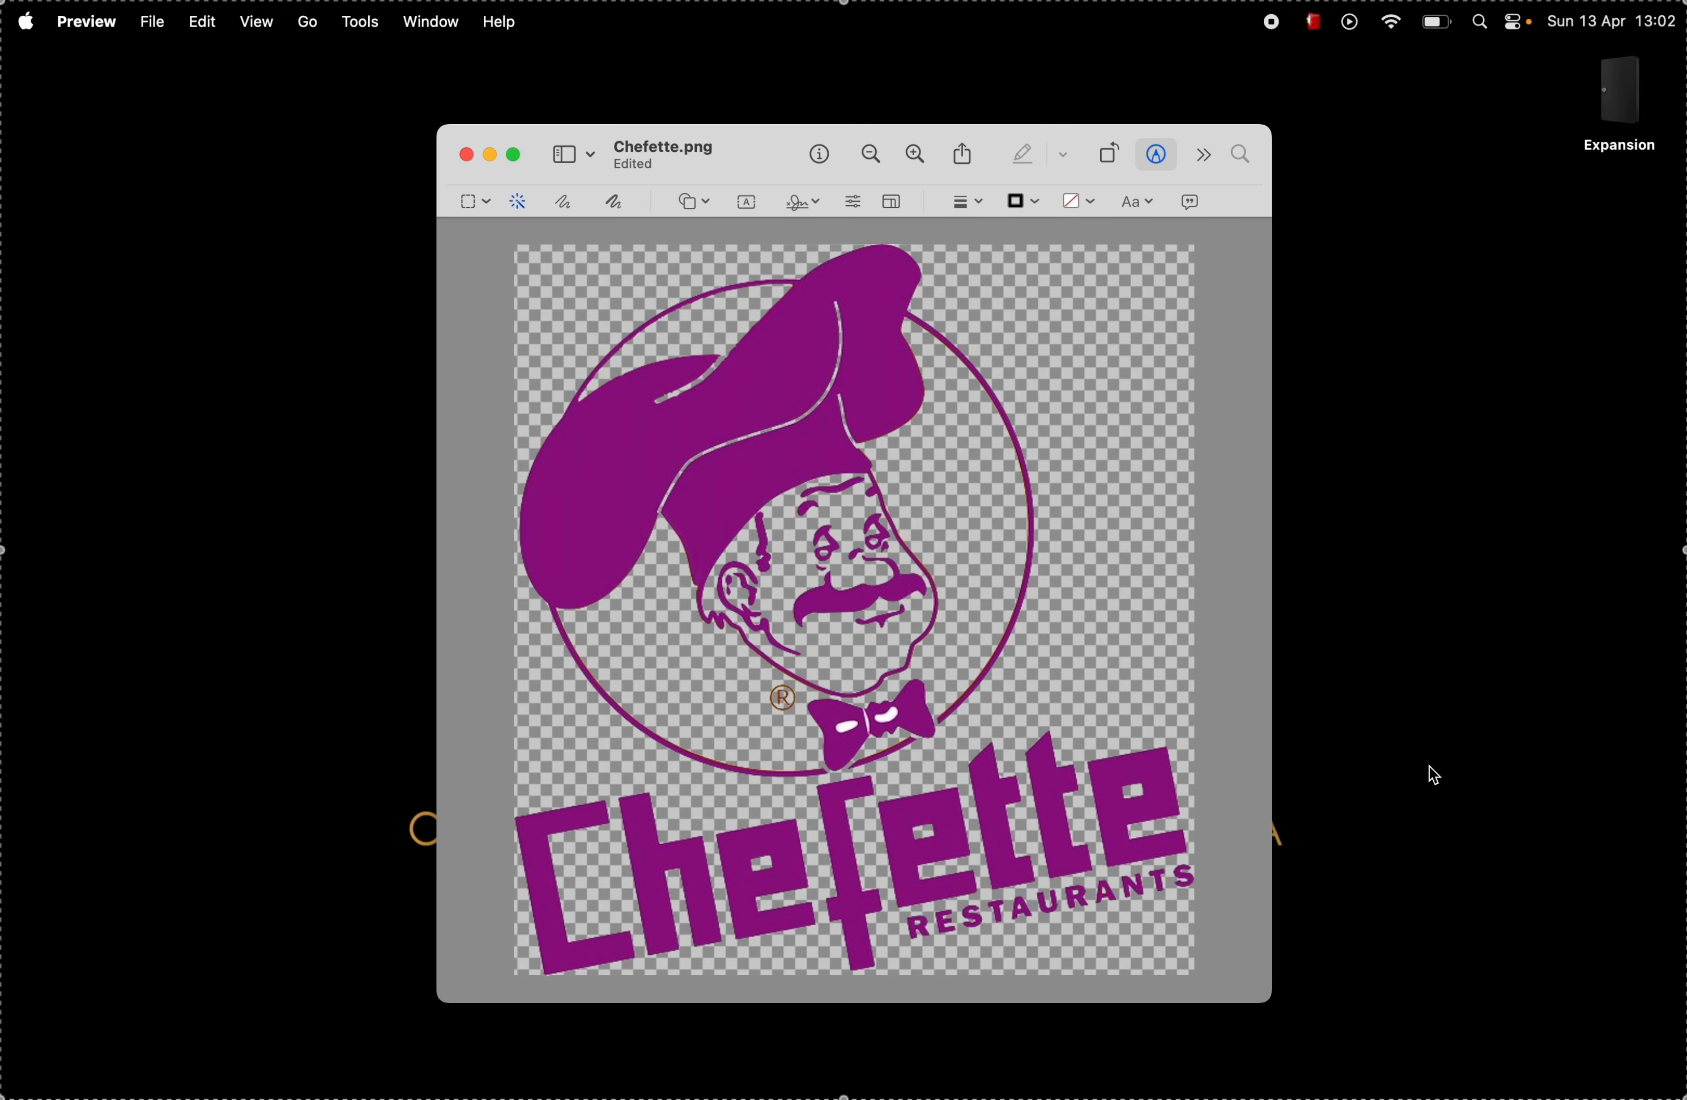
Step: Minimise the image window and switch to the Canva design Remove Background Without Using Canva BG Remover
left_click(266, 296)
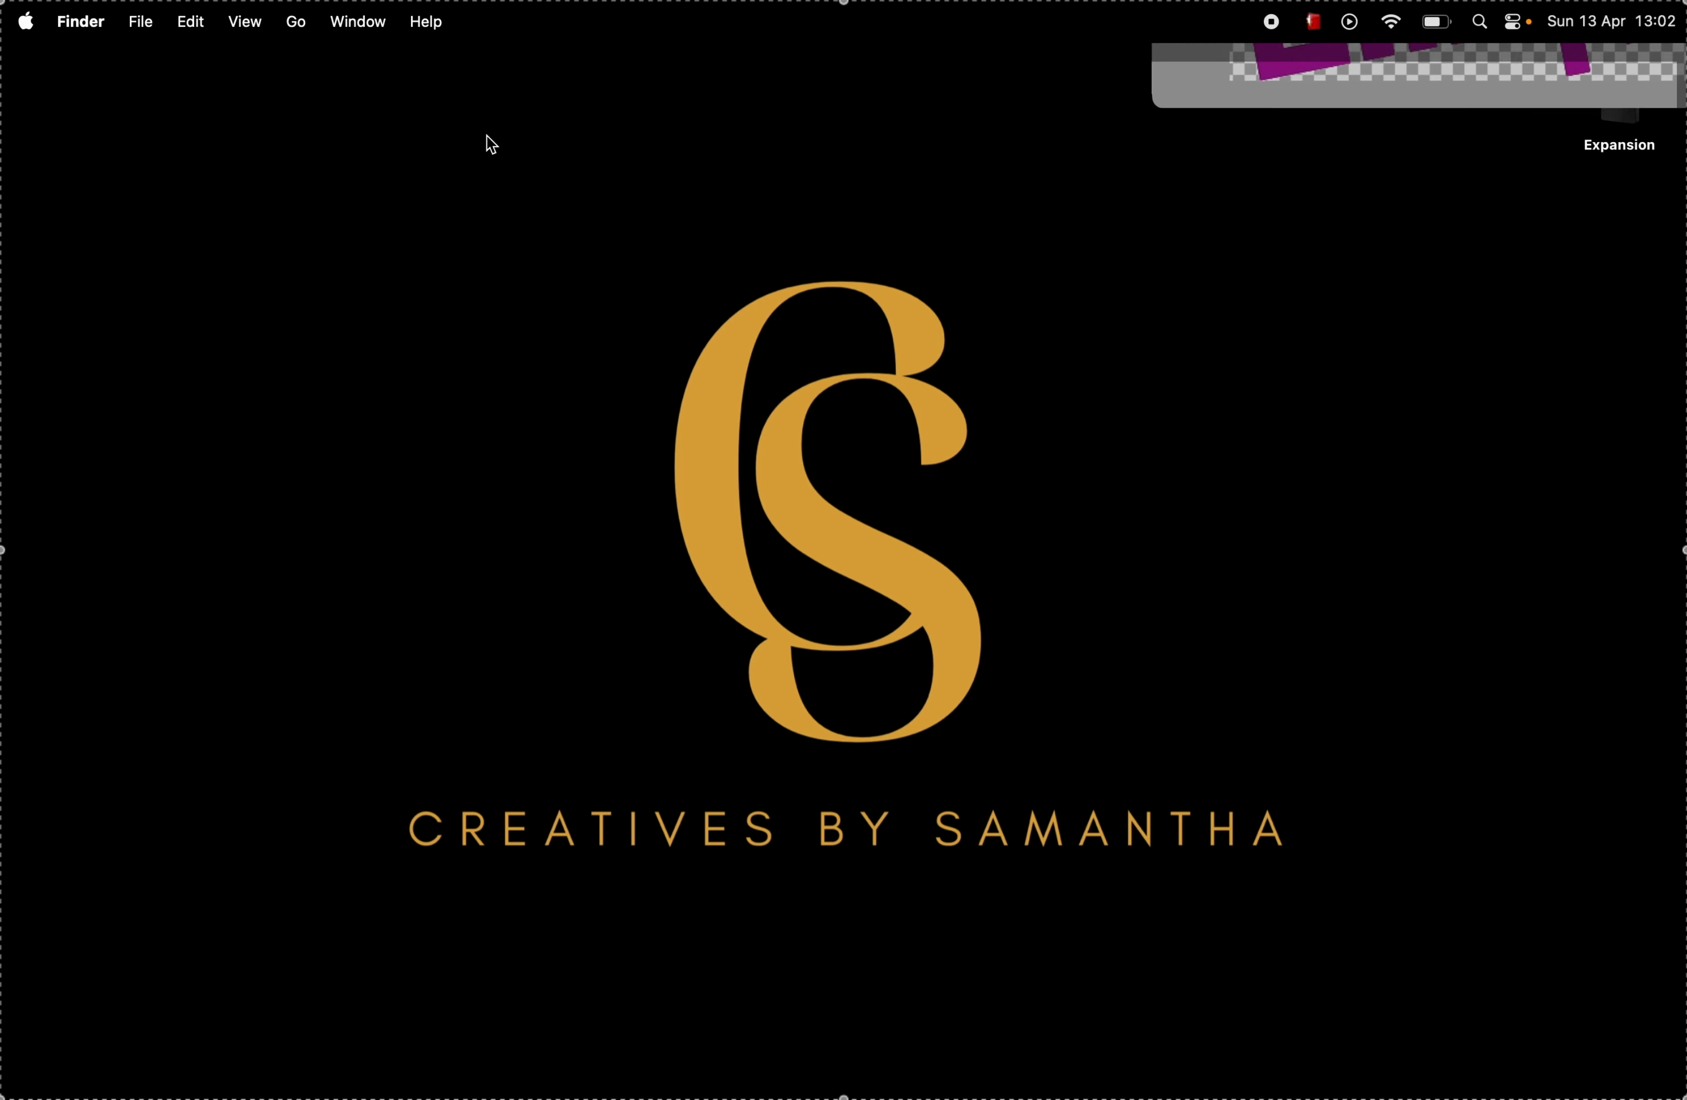
left_click(417, 270)
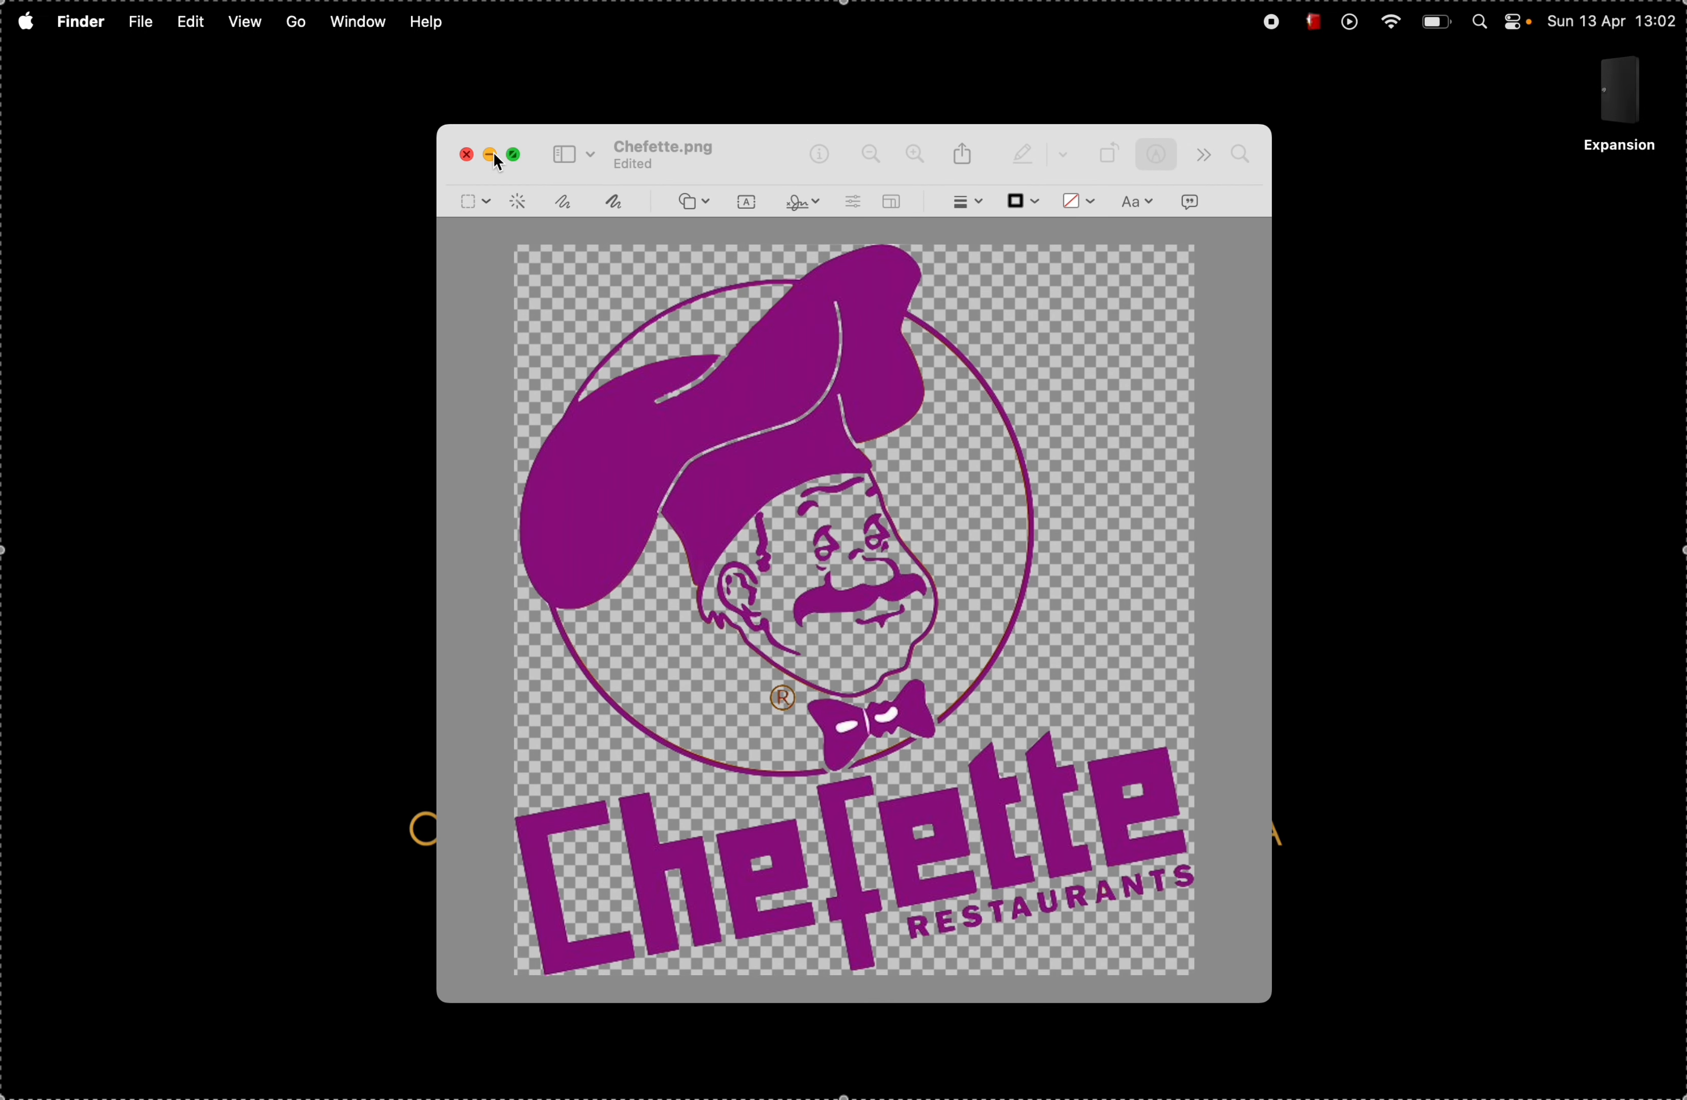
left_click(493, 154)
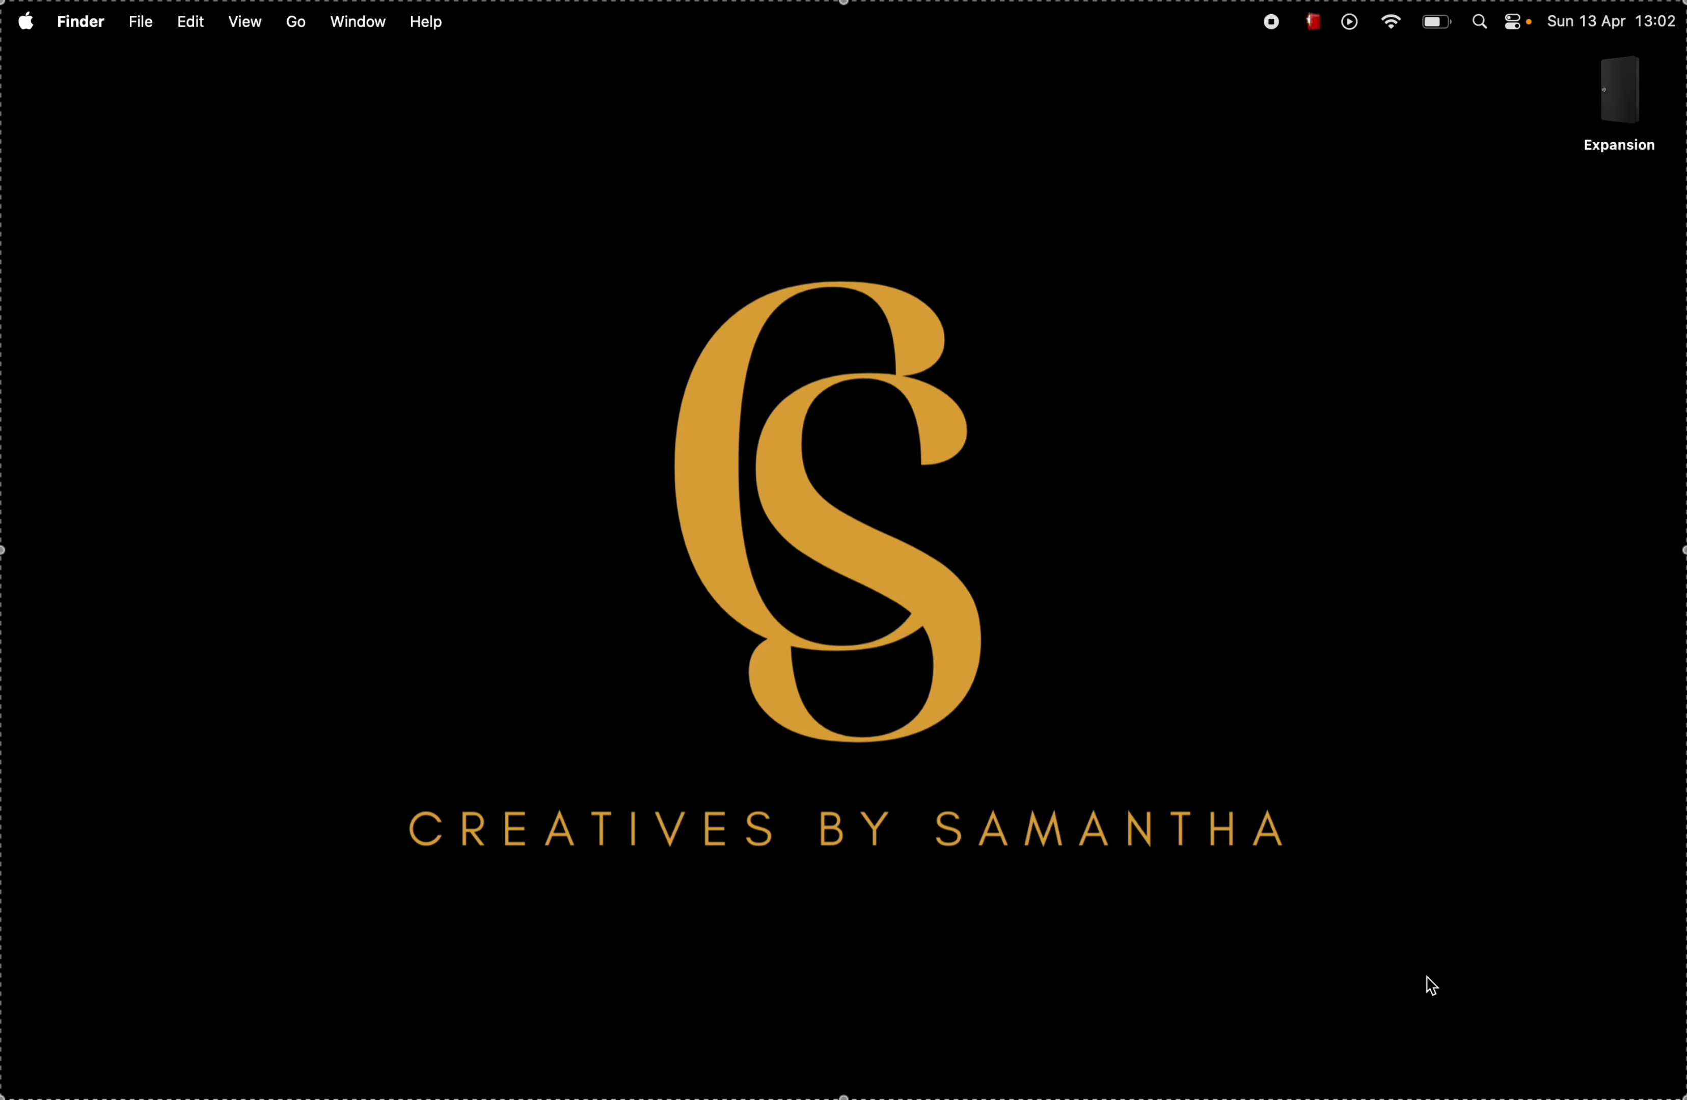
left_click(1427, 1061)
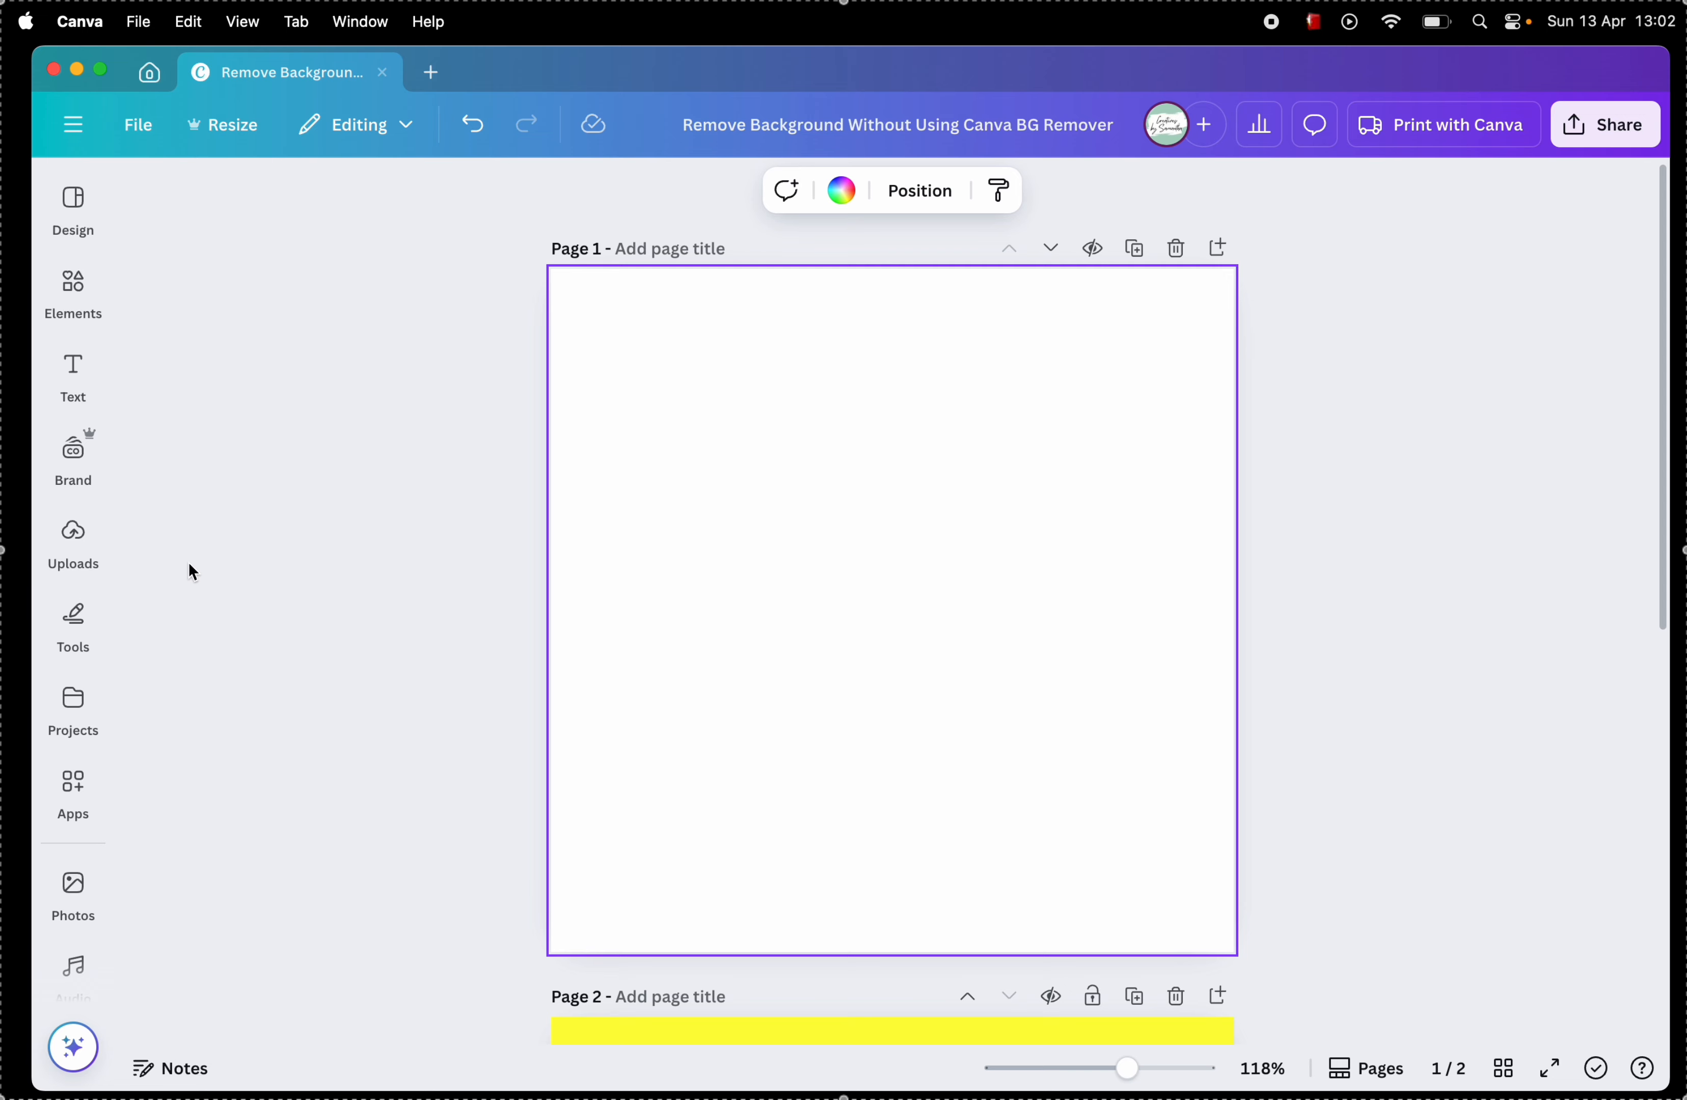
Step: Upload the exported transparent Chefette logo to the Canva image uploads
left_click(71, 532)
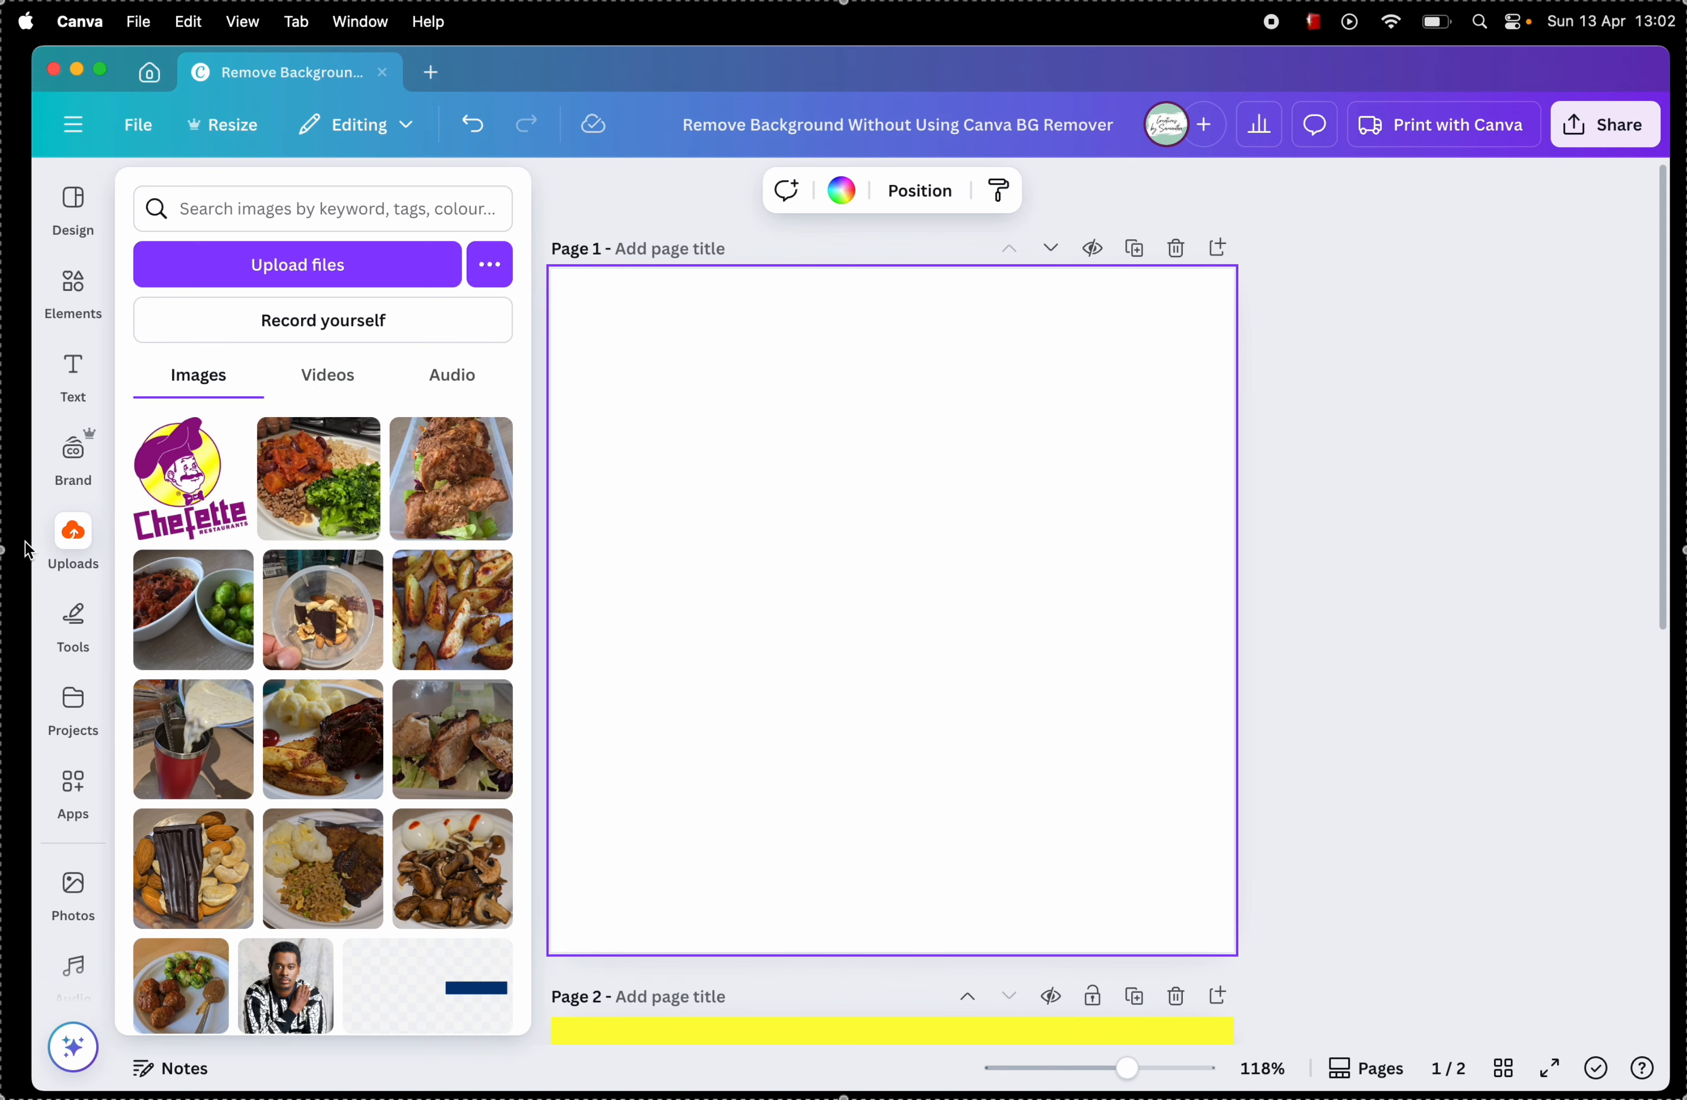
left_click(75, 546)
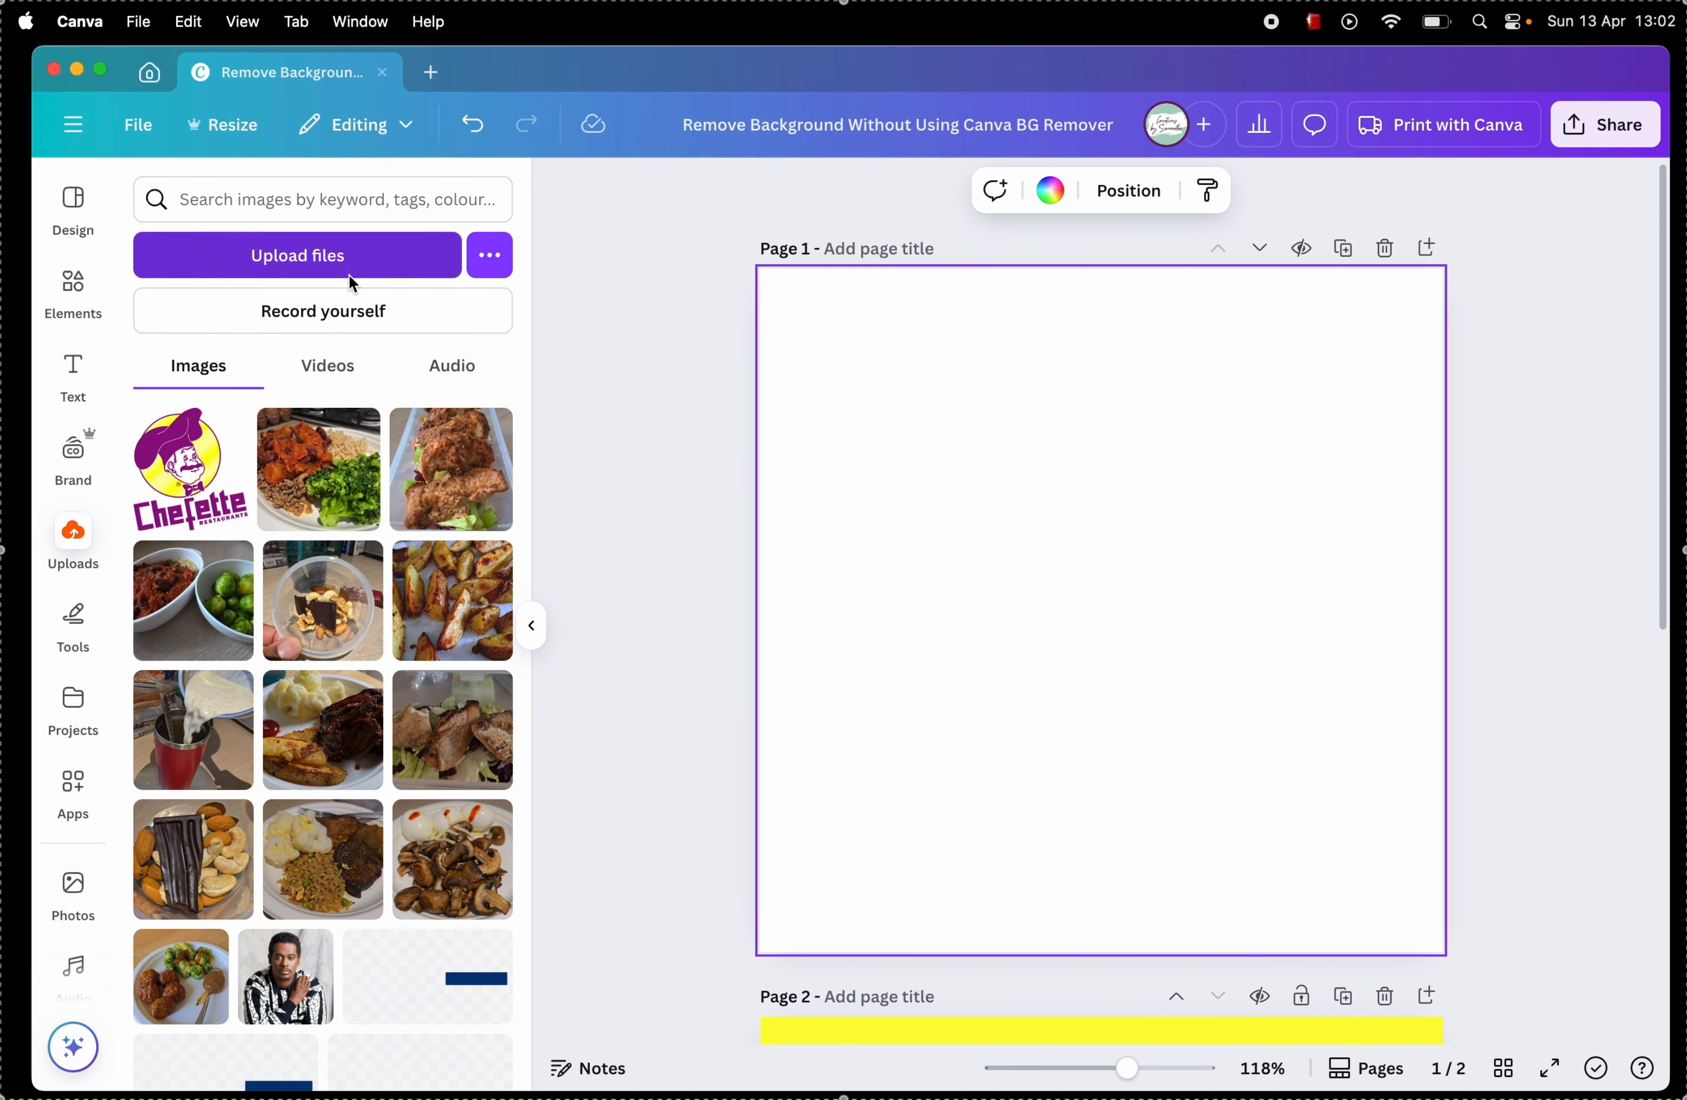
left_click(348, 273)
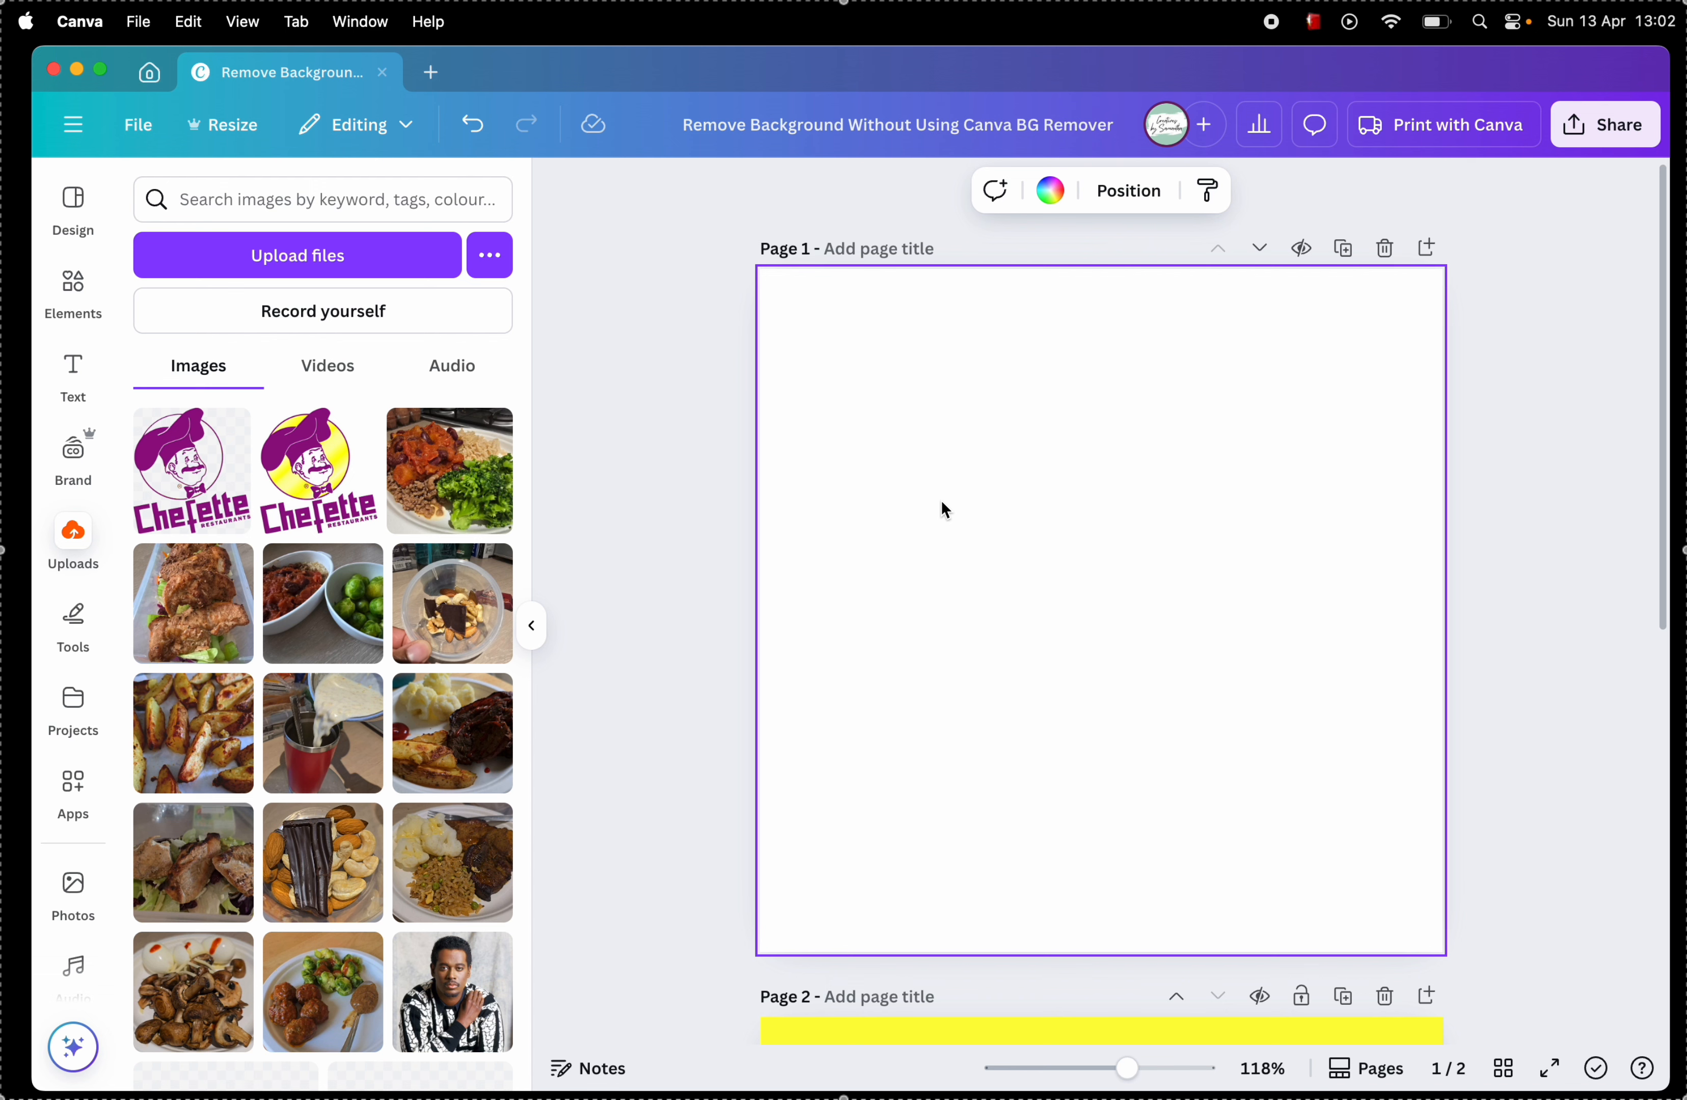
Step: Set the background of page 1 to the yellow document colour
left_click(1049, 190)
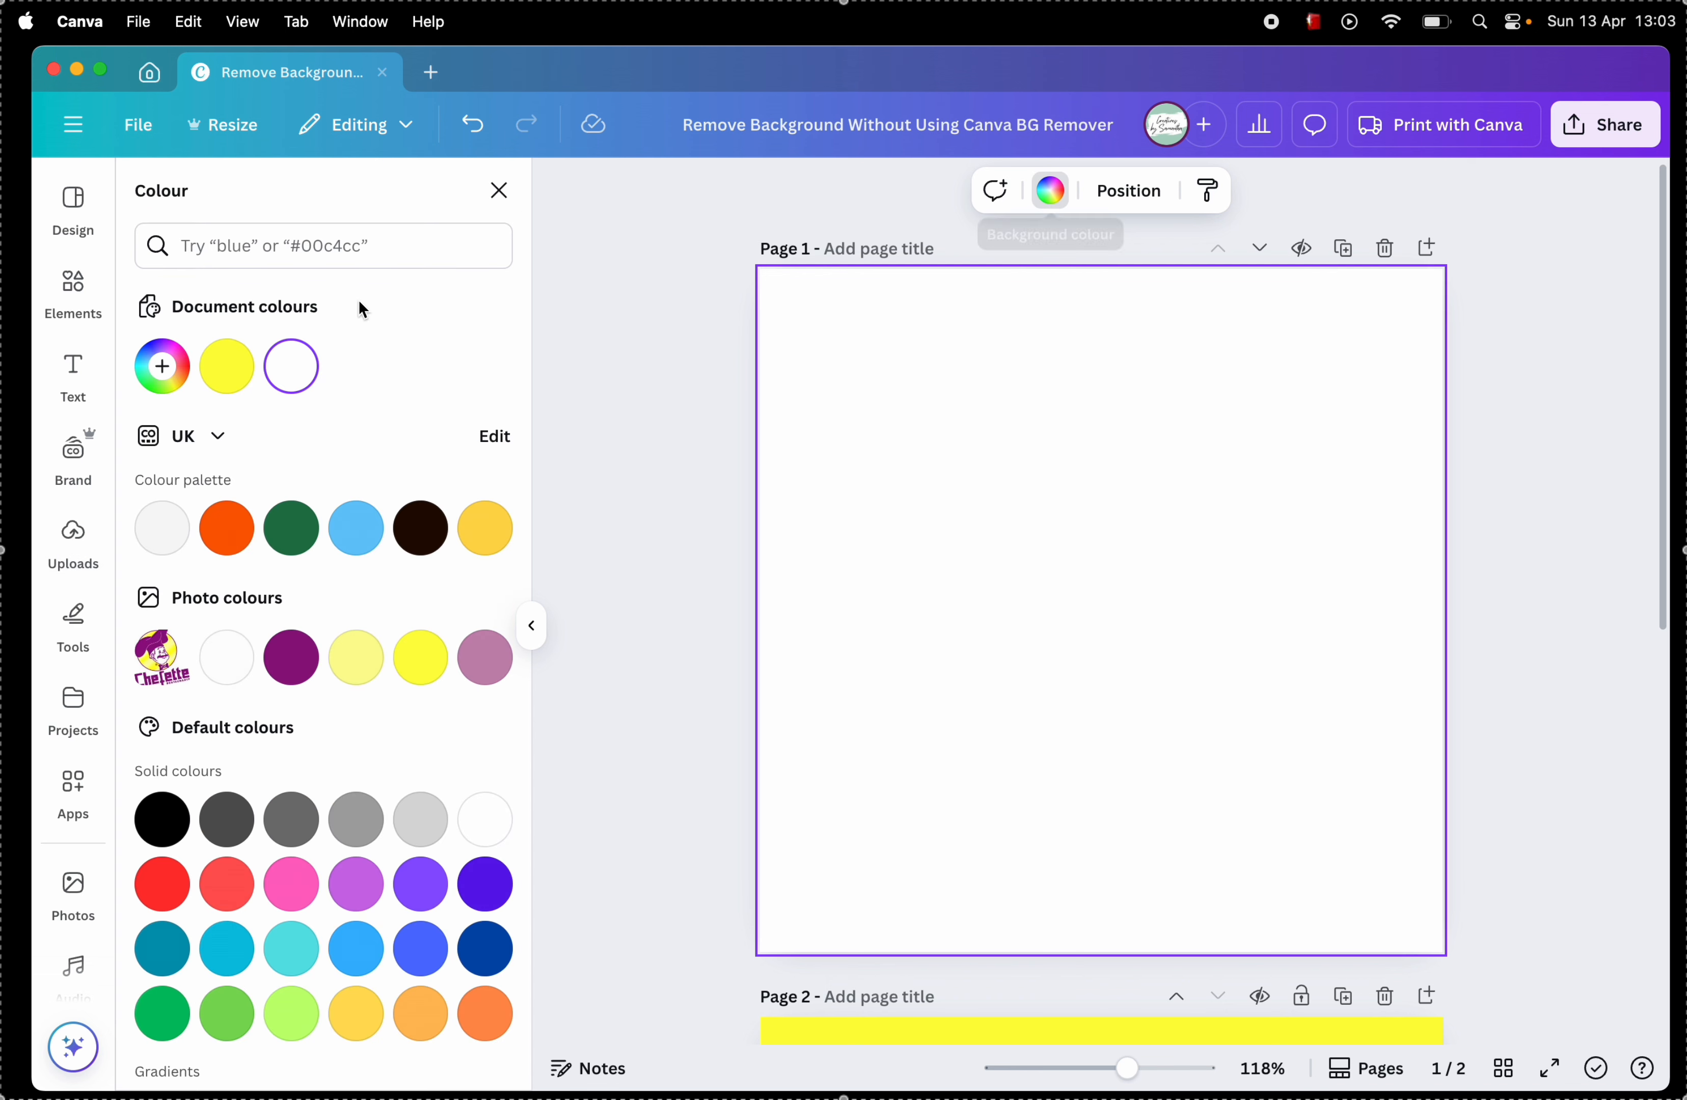
left_click(228, 368)
left_click(652, 365)
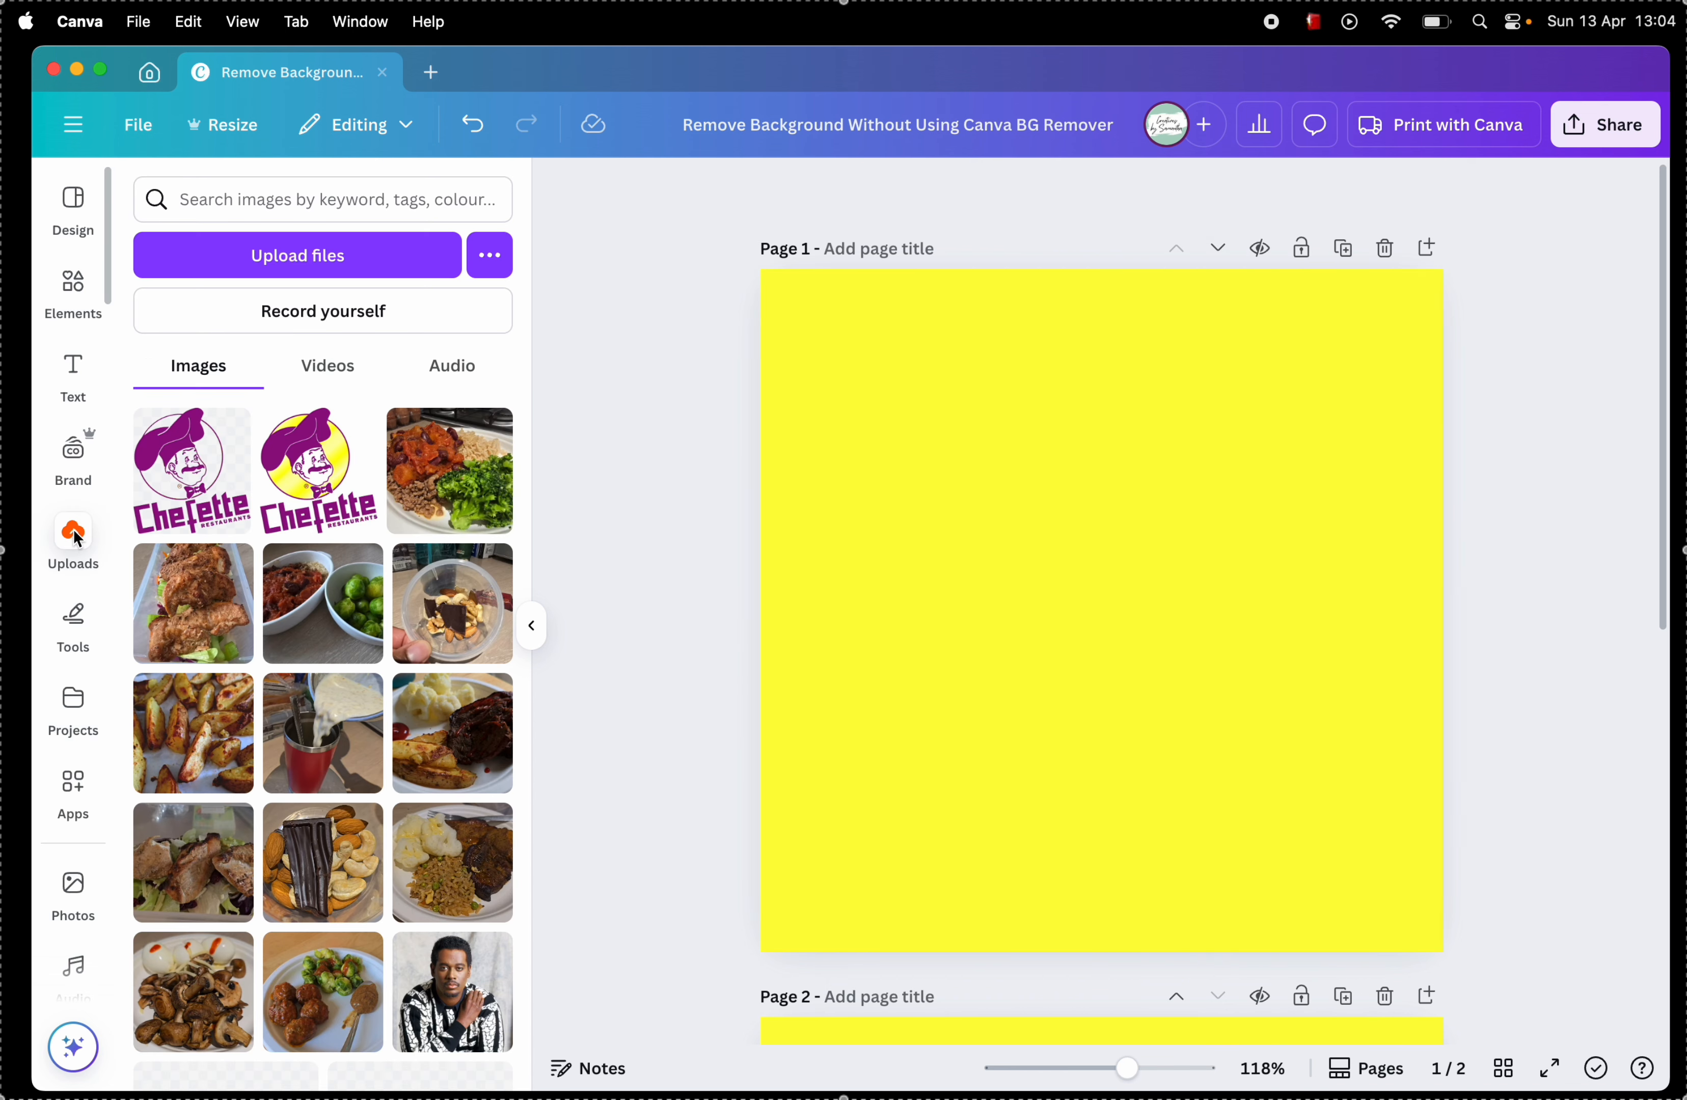
Step: Place the transparent Chefette logo on page 1, enlarged and centred on the yellow background
left_click(189, 471)
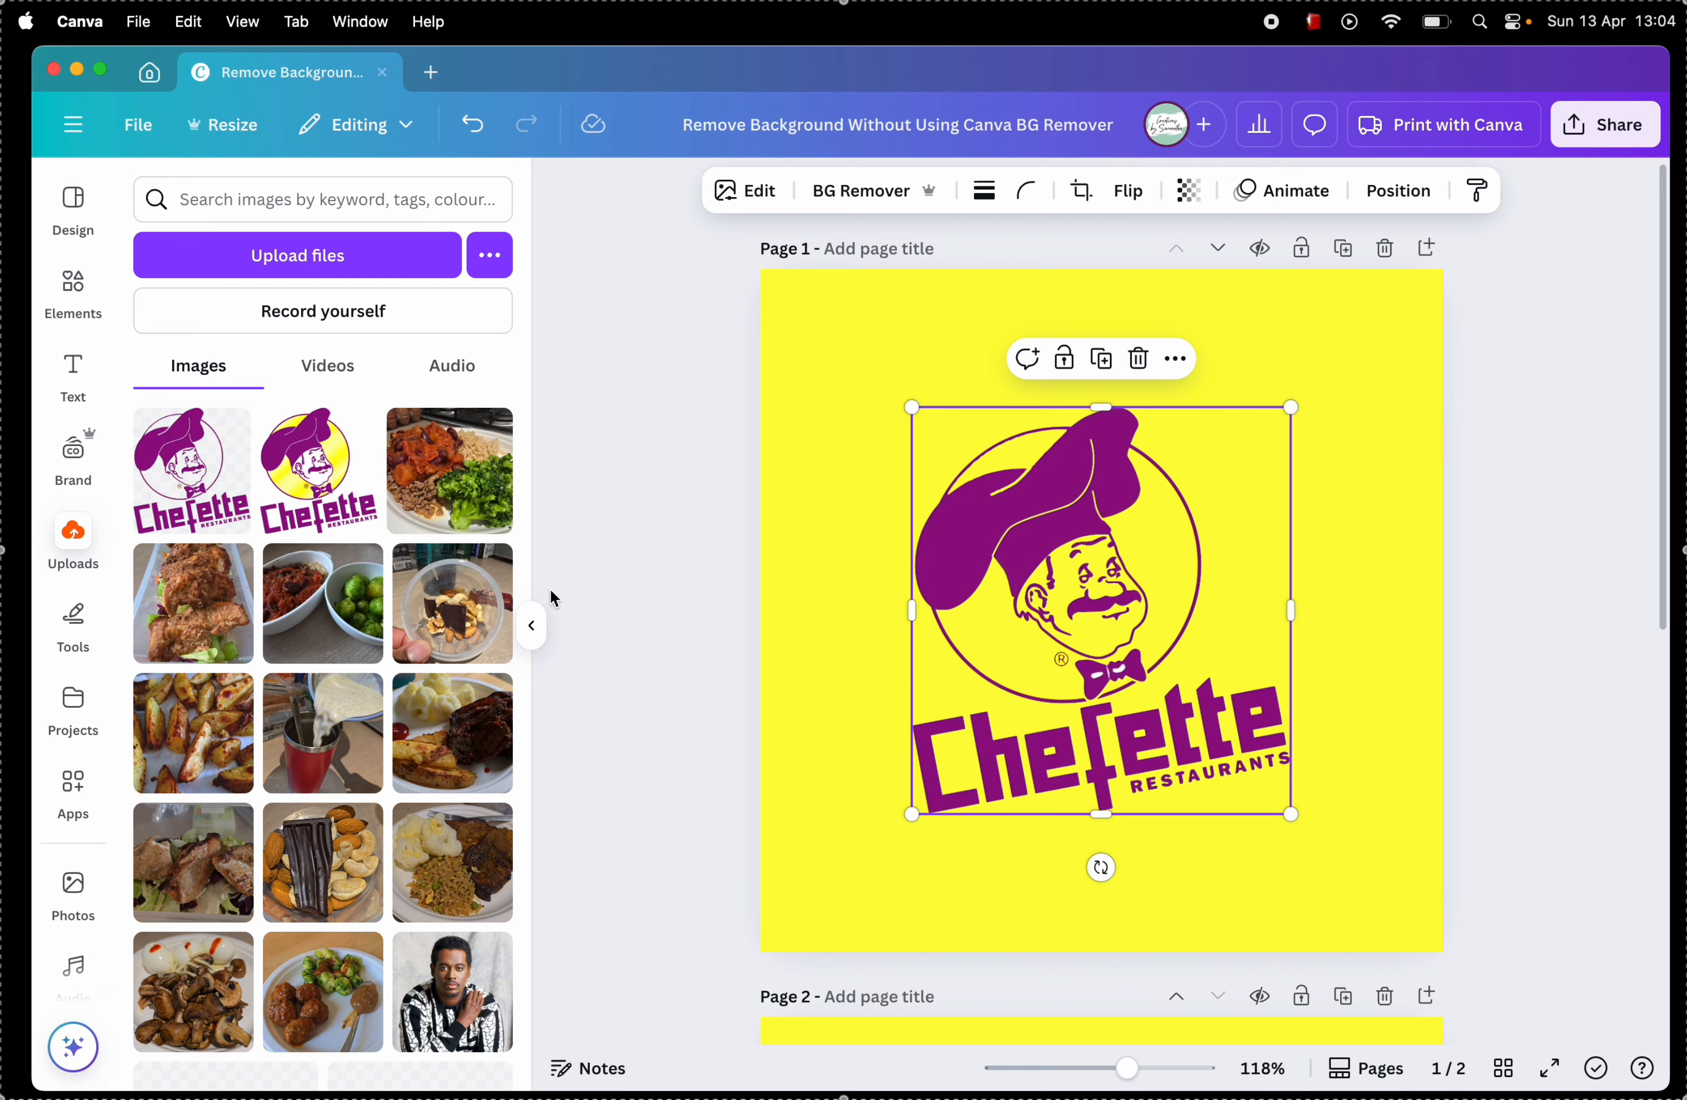
left_click(533, 627)
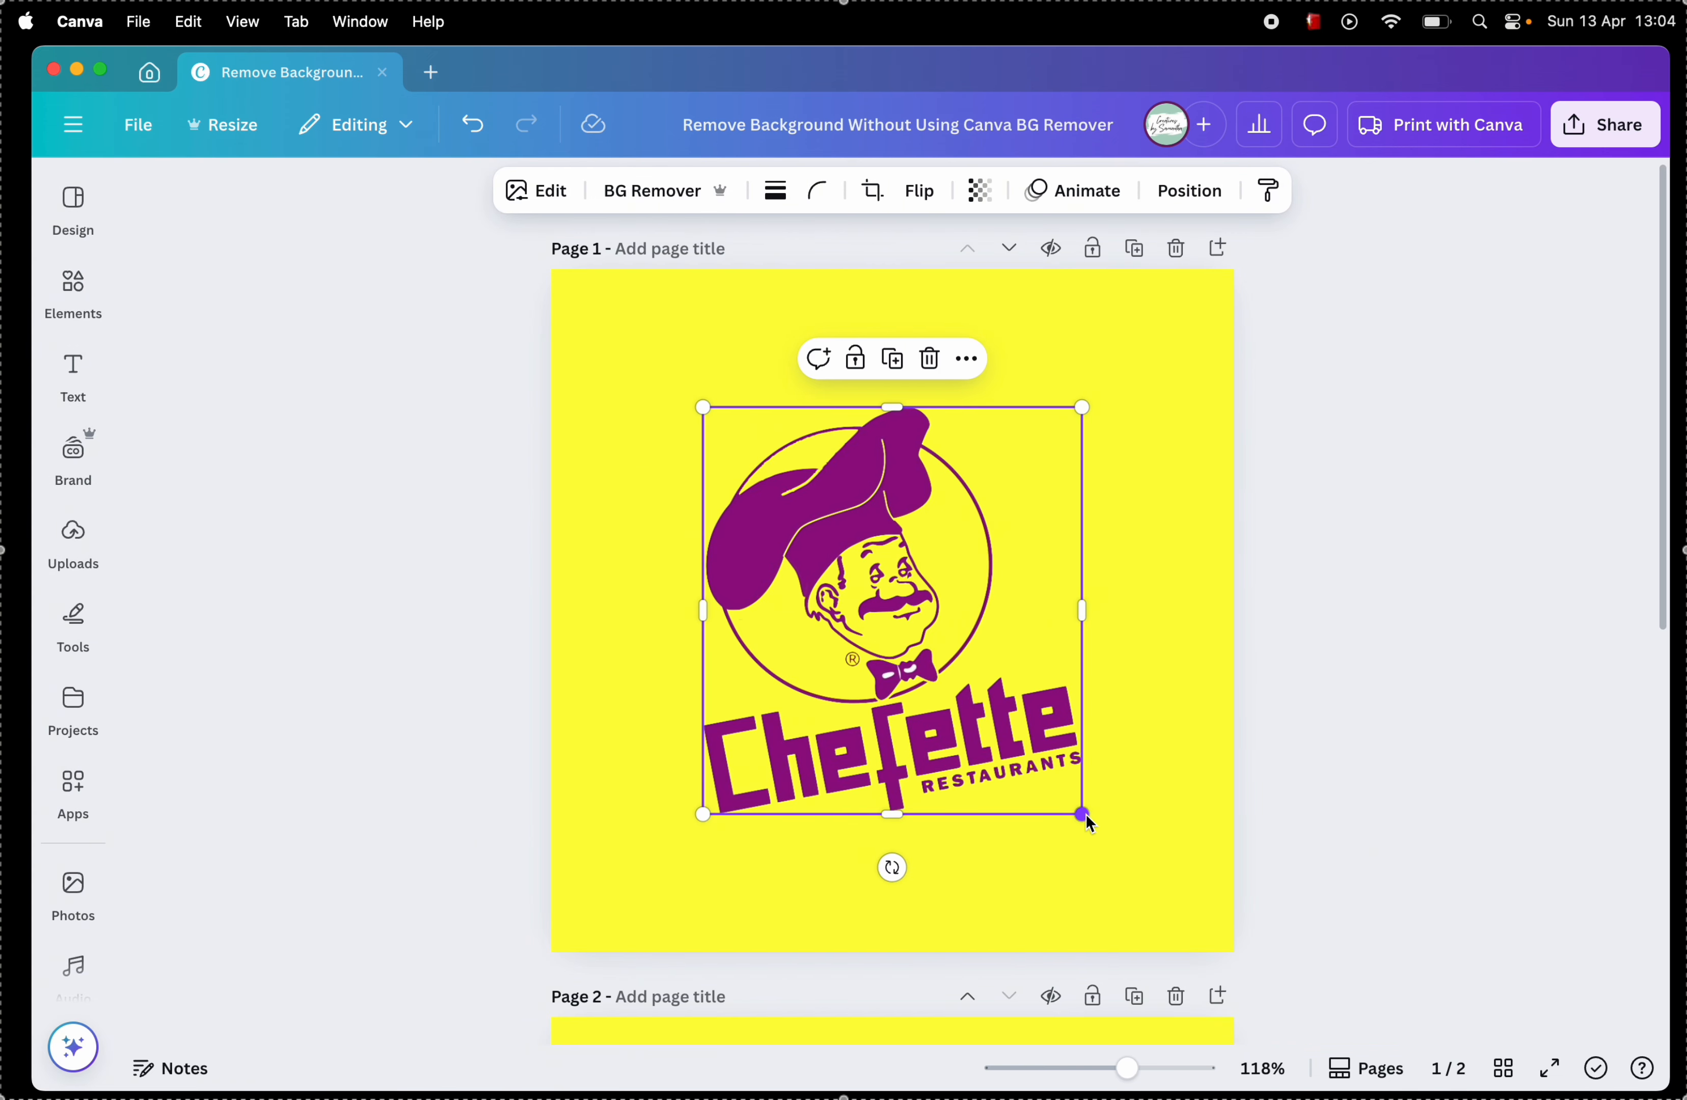
left_click_drag(1084, 816, 1186, 926)
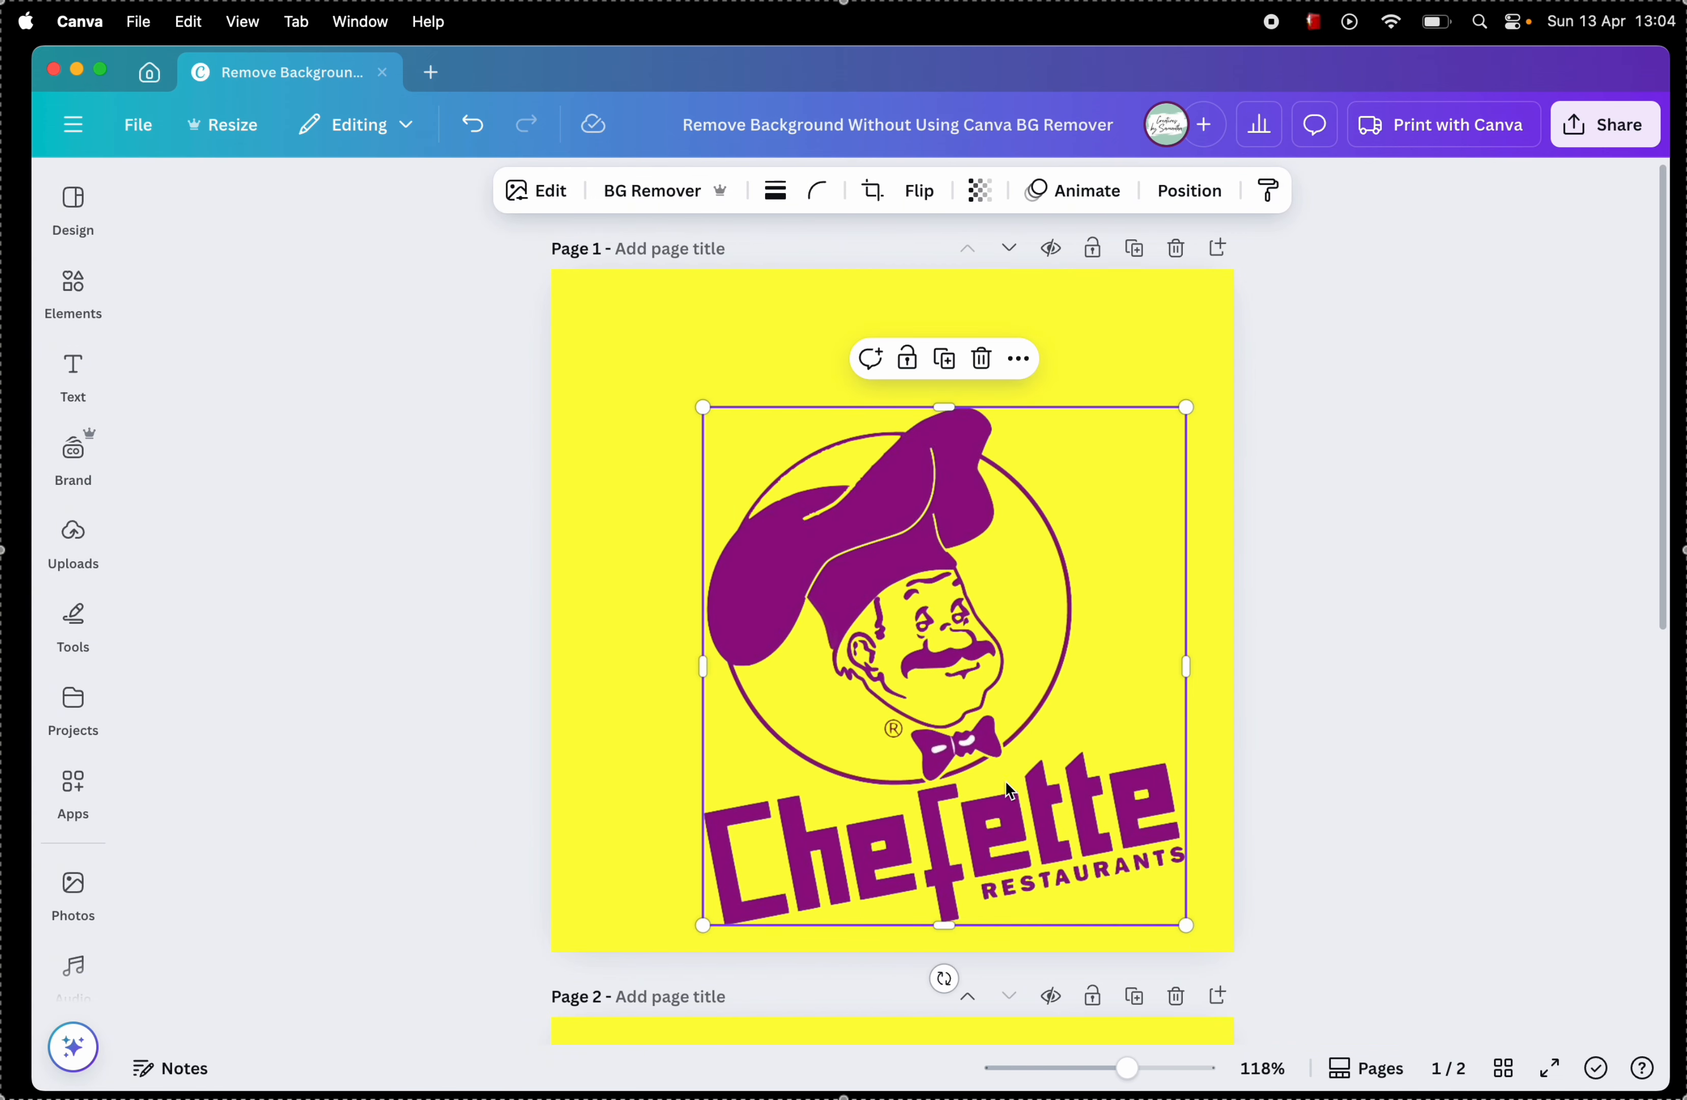
left_click_drag(1005, 780, 953, 725)
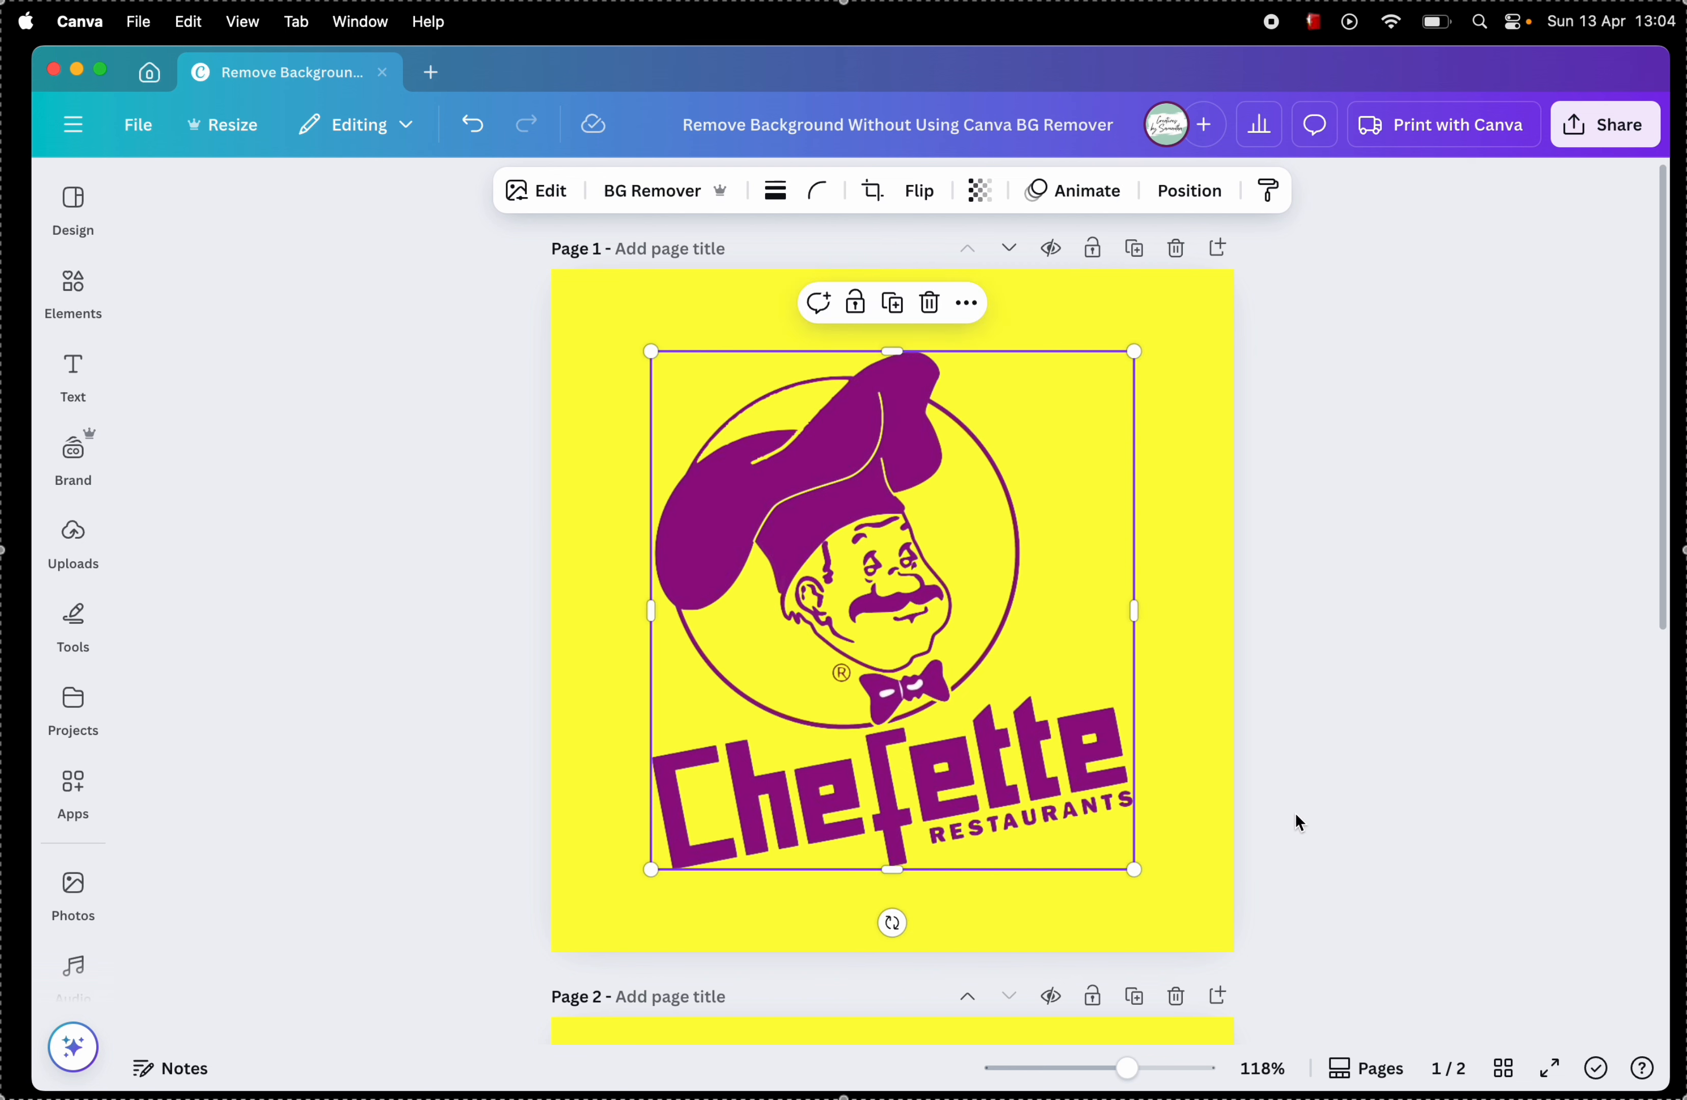
left_click(1299, 825)
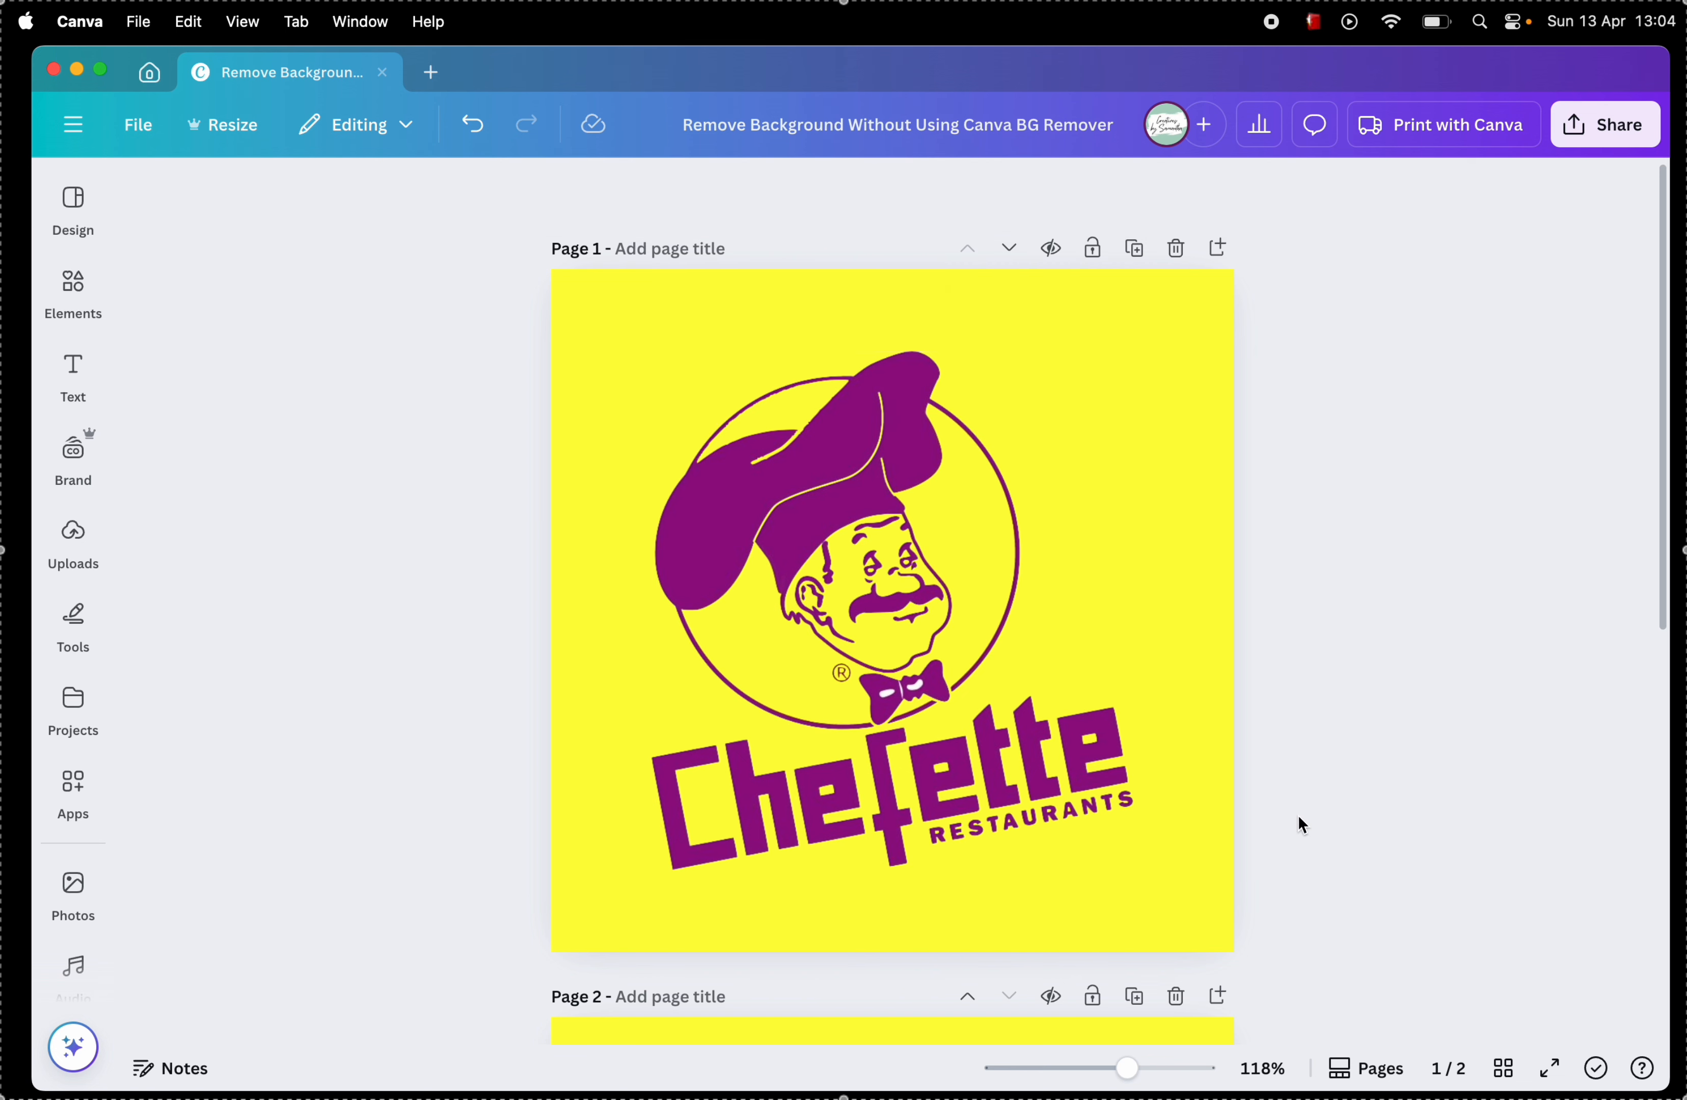